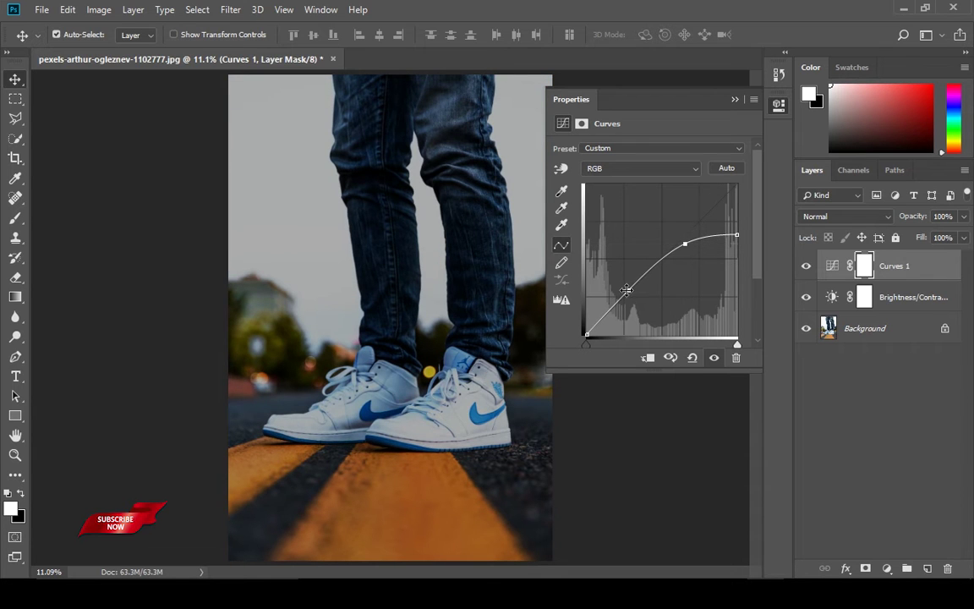
# Lower the darker midtones of the Curves 1 RGB curve with an added point and fine-tune its highlight point
pyautogui.moveTo(630, 292); pyautogui.dragTo(649, 287)
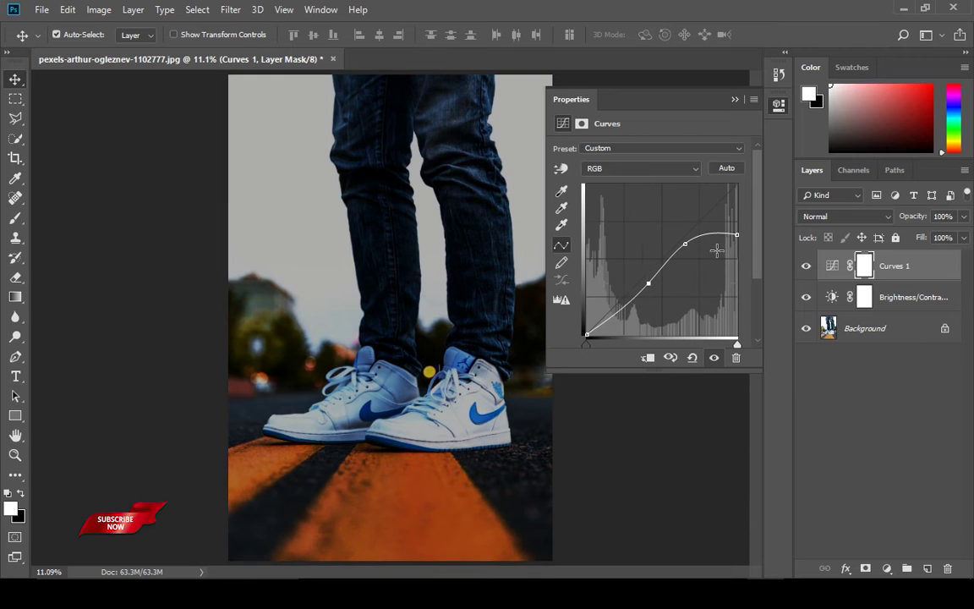
pyautogui.moveTo(685, 244)
pyautogui.mouseDown()
pyautogui.moveTo(738, 238)
pyautogui.moveTo(689, 245)
pyautogui.mouseUp()
pyautogui.moveTo(651, 283); pyautogui.dragTo(651, 283)
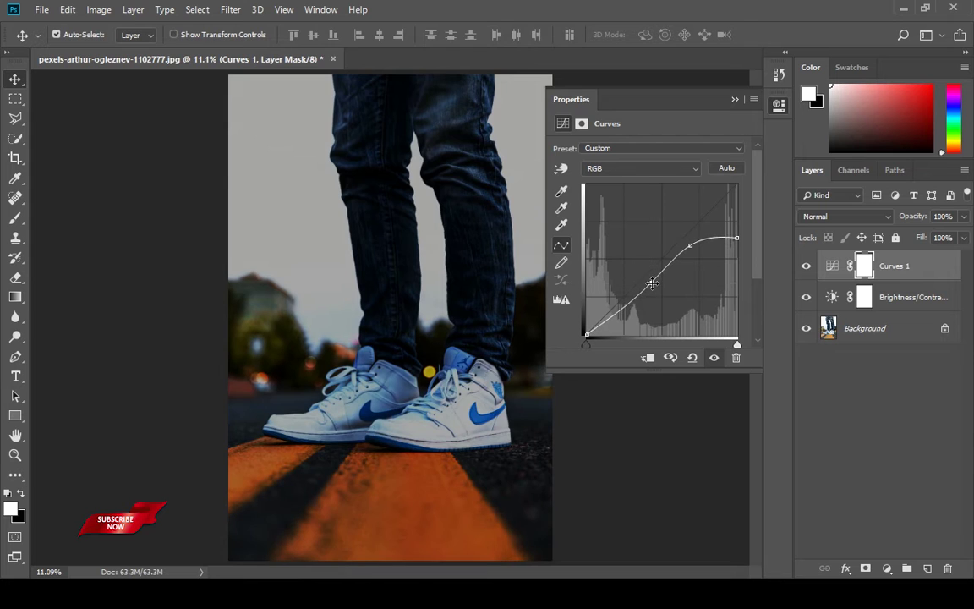
pyautogui.click(734, 100)
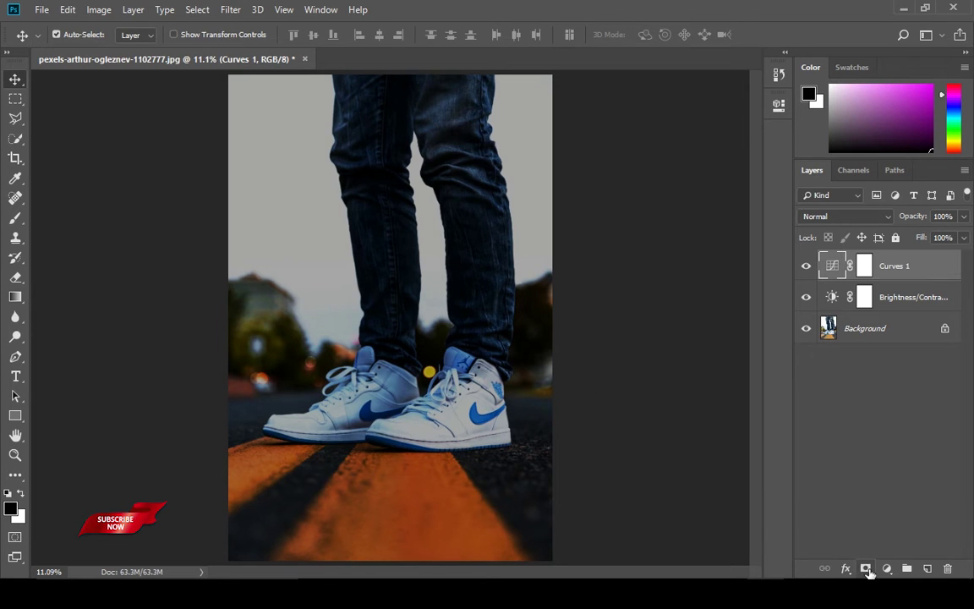
# Add a white (ffffff) Solid Color fill layer above Curves 1 and invert its layer mask to black
pyautogui.click(886, 568)
pyautogui.click(898, 301)
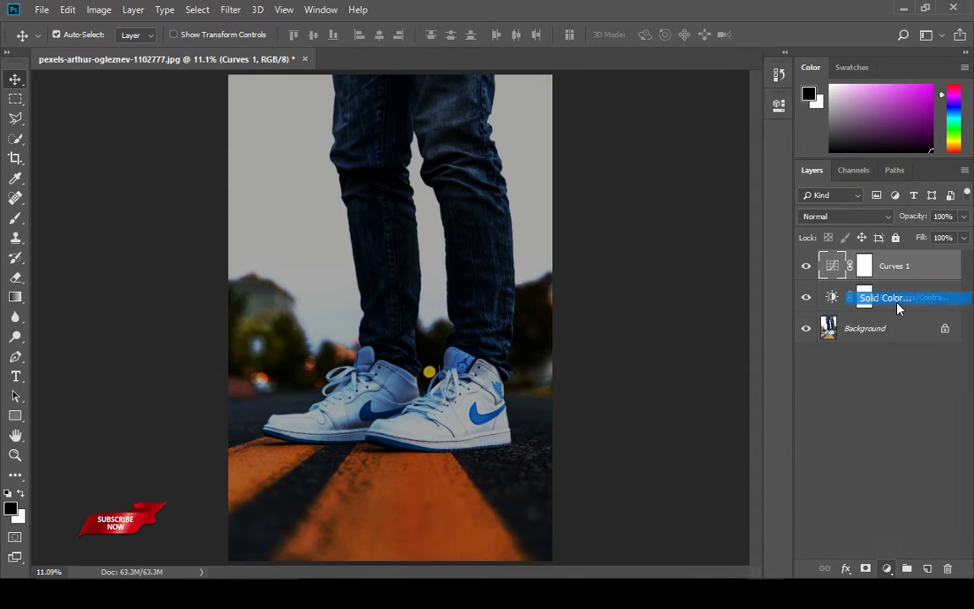
pyautogui.moveTo(604, 216); pyautogui.dragTo(516, 153)
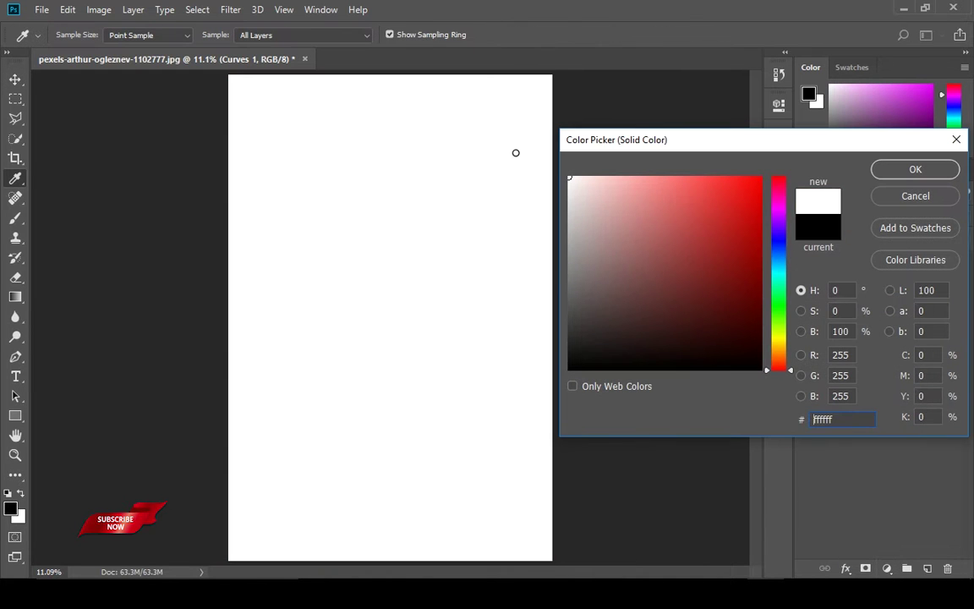
pyautogui.click(876, 171)
pyautogui.click(865, 267)
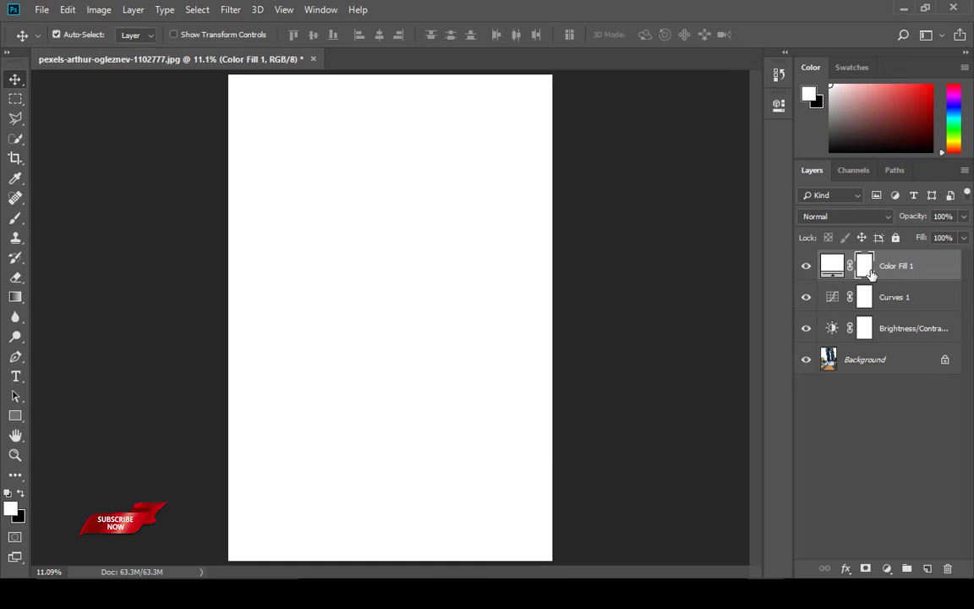
pyautogui.hotkey('ctrl', 'i')
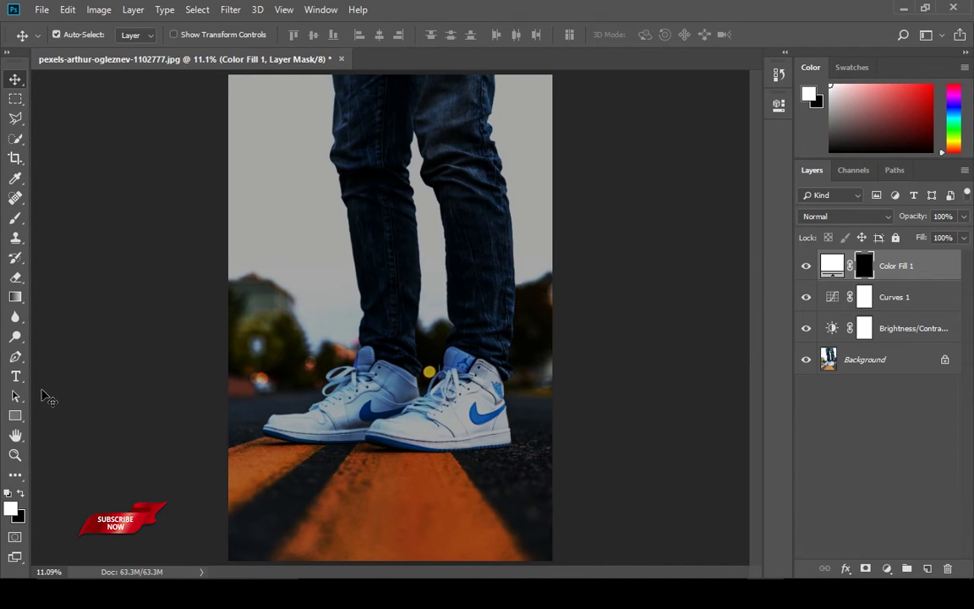
# Set the Pen tool to Shape mode
pyautogui.click(17, 356)
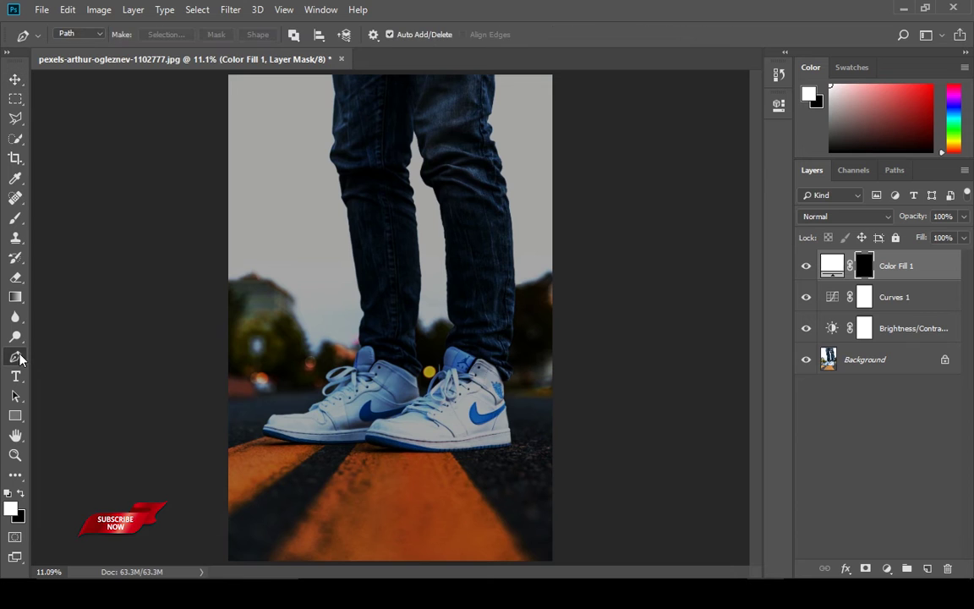
pyautogui.click(83, 35)
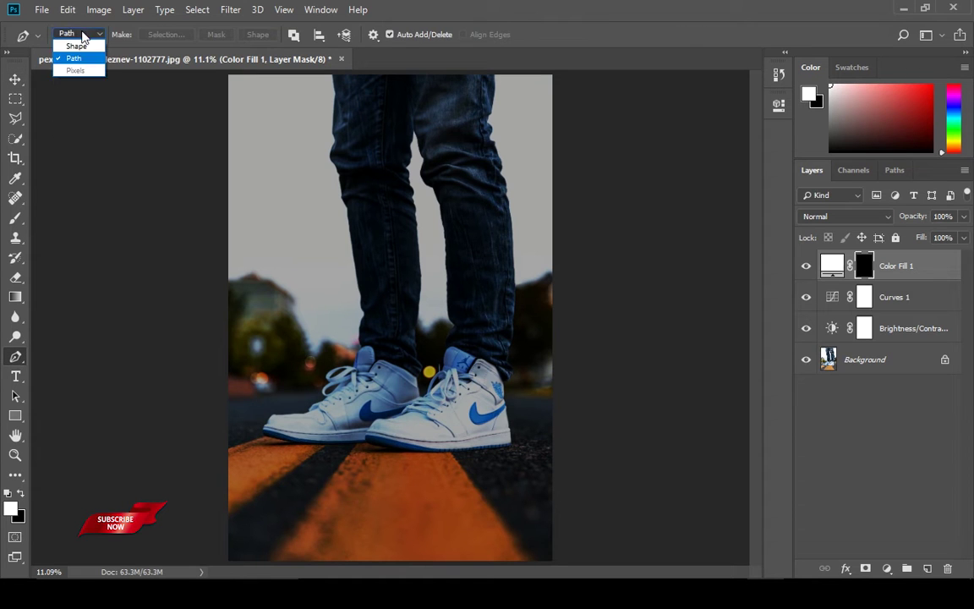
pyautogui.click(76, 53)
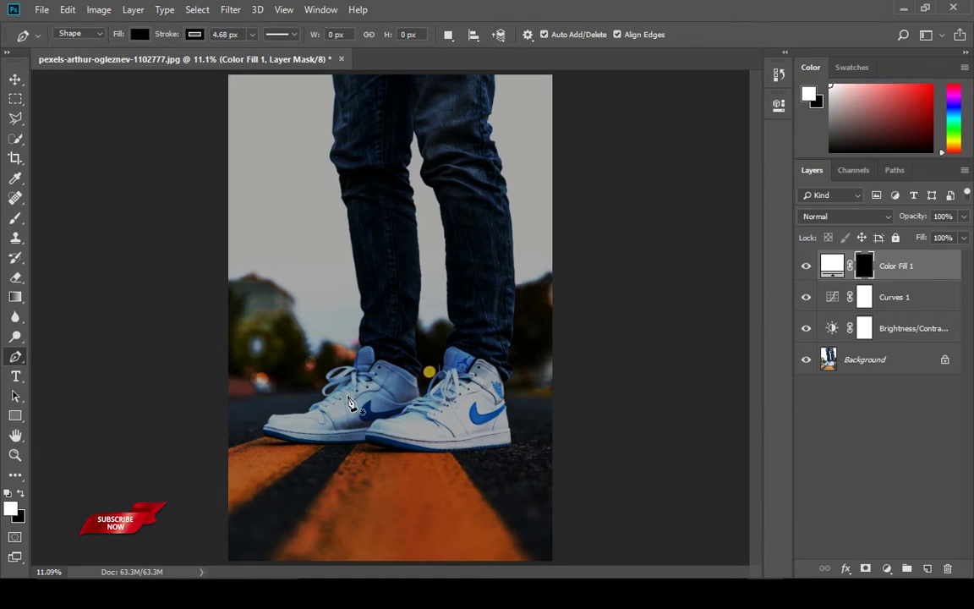
# Trace the front and lower edge of the near shoe's blue swoosh with the Pen tool, following the stitching to the heel
pyautogui.click(15, 455)
pyautogui.moveTo(391, 360); pyautogui.dragTo(492, 476)
pyautogui.moveTo(511, 480); pyautogui.dragTo(160, 215)
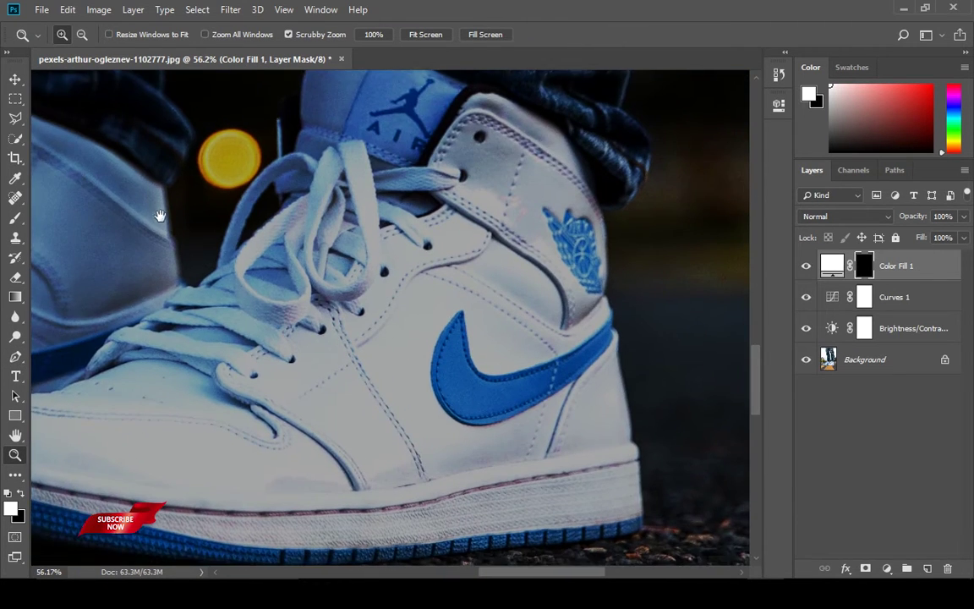
pyautogui.moveTo(328, 382); pyautogui.dragTo(223, 301)
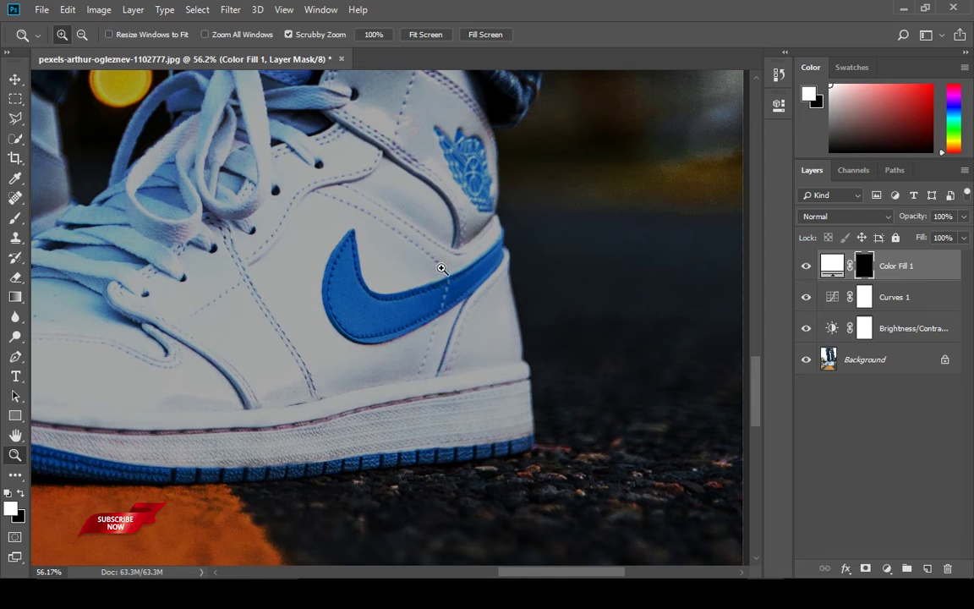
pyautogui.press('p')
pyautogui.click(350, 243)
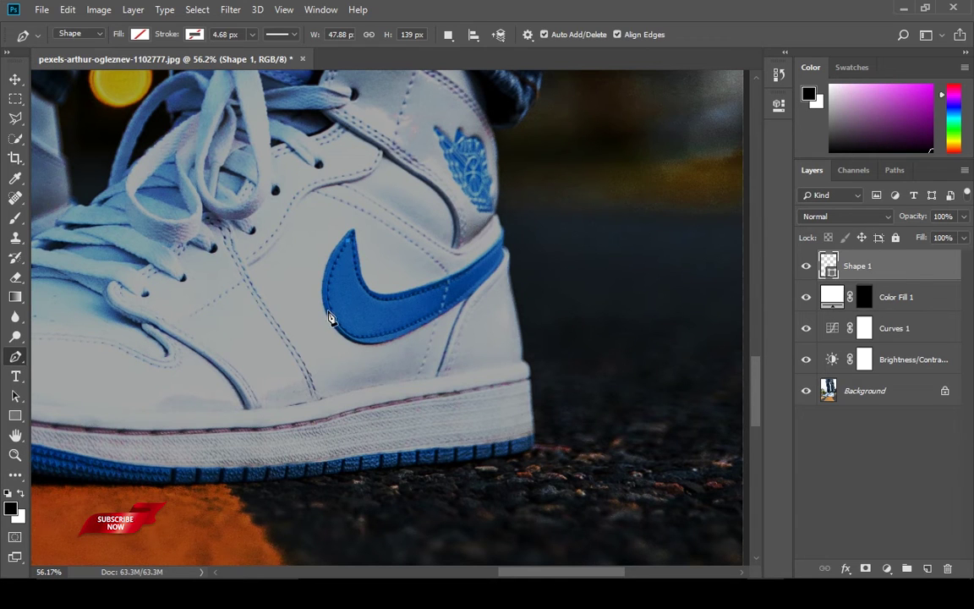
pyautogui.moveTo(333, 314); pyautogui.dragTo(350, 350)
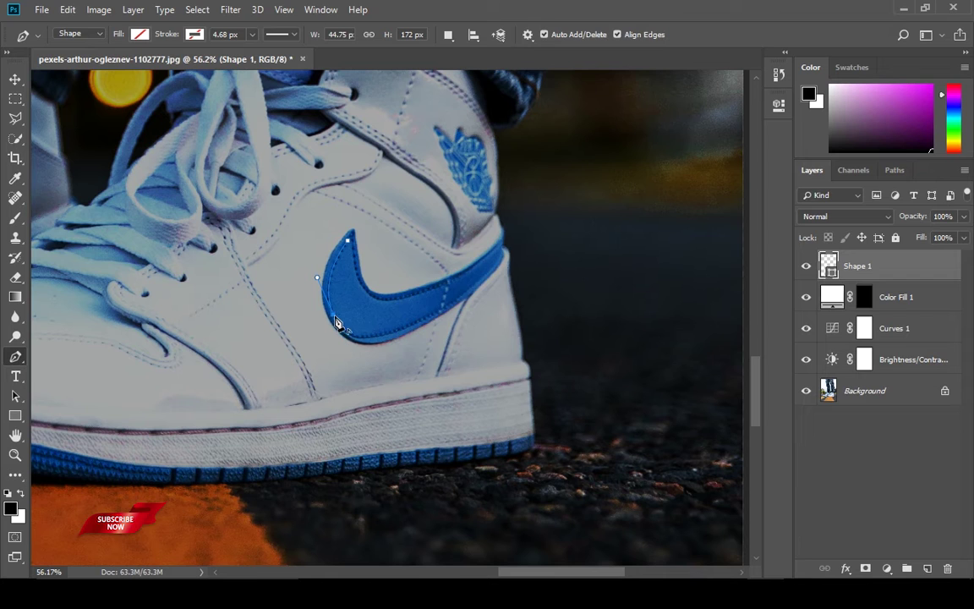
pyautogui.keyDown('alt'); pyautogui.click(335, 318); pyautogui.keyUp('alt')
pyautogui.click(400, 332)
pyautogui.moveTo(454, 317); pyautogui.dragTo(331, 410)
pyautogui.keyDown('alt'); pyautogui.click(398, 332); pyautogui.keyUp('alt')
pyautogui.hotkey('ctrl', 'space')
pyautogui.click(306, 357)
pyautogui.click(380, 302)
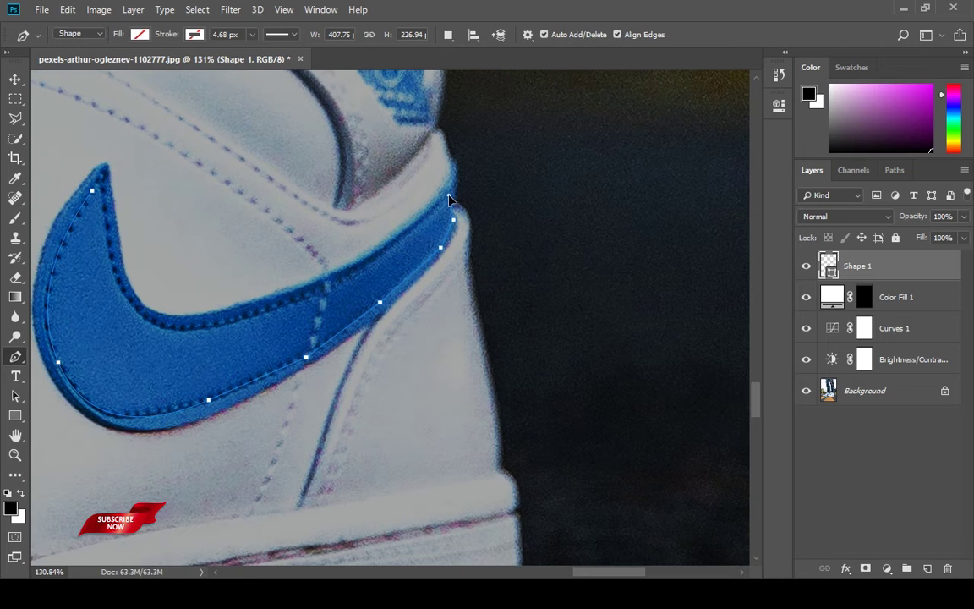
# Trace the swoosh's upper edge back from the heel to its tip and close the path
pyautogui.click(395, 248)
pyautogui.click(360, 270)
pyautogui.click(340, 284)
pyautogui.click(300, 299)
pyautogui.click(241, 319)
pyautogui.click(197, 330)
pyautogui.click(158, 327)
pyautogui.click(134, 309)
pyautogui.click(110, 245)
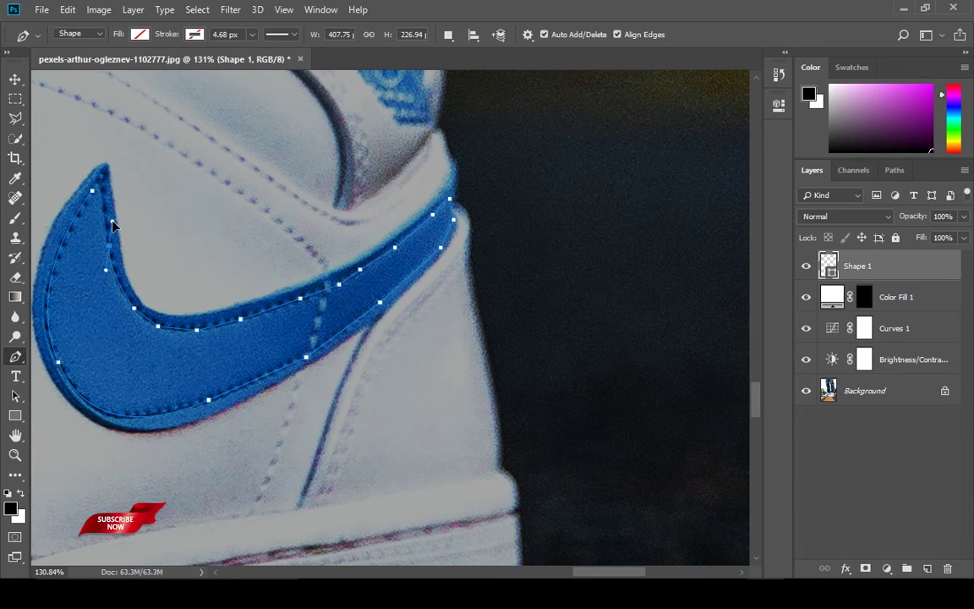
pyautogui.click(102, 173)
pyautogui.click(96, 198)
# Convert the swoosh path to a selection and clear it to white on the Color Fill 1 mask, leaving nothing selected
pyautogui.click(863, 297)
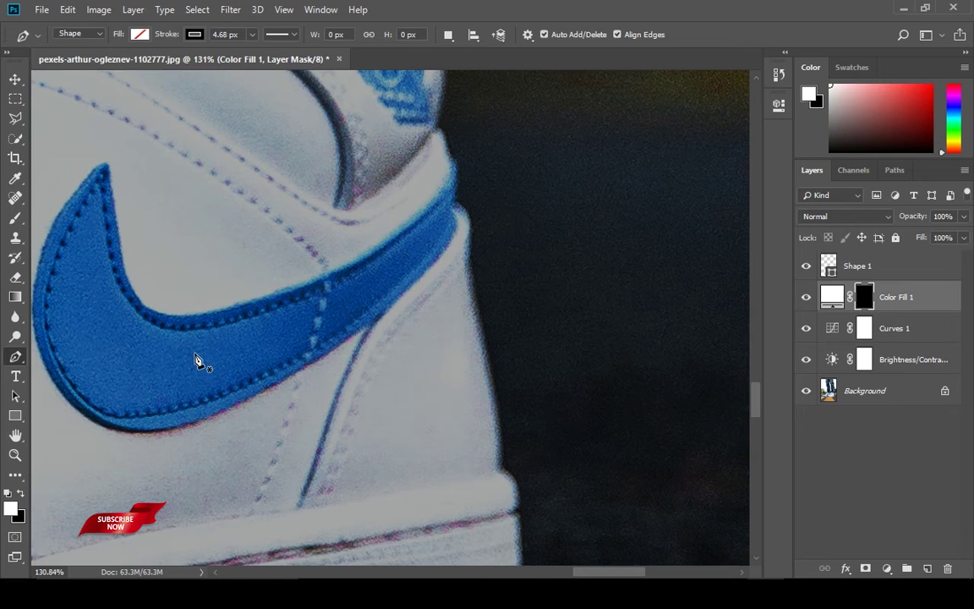
pyautogui.click(22, 496)
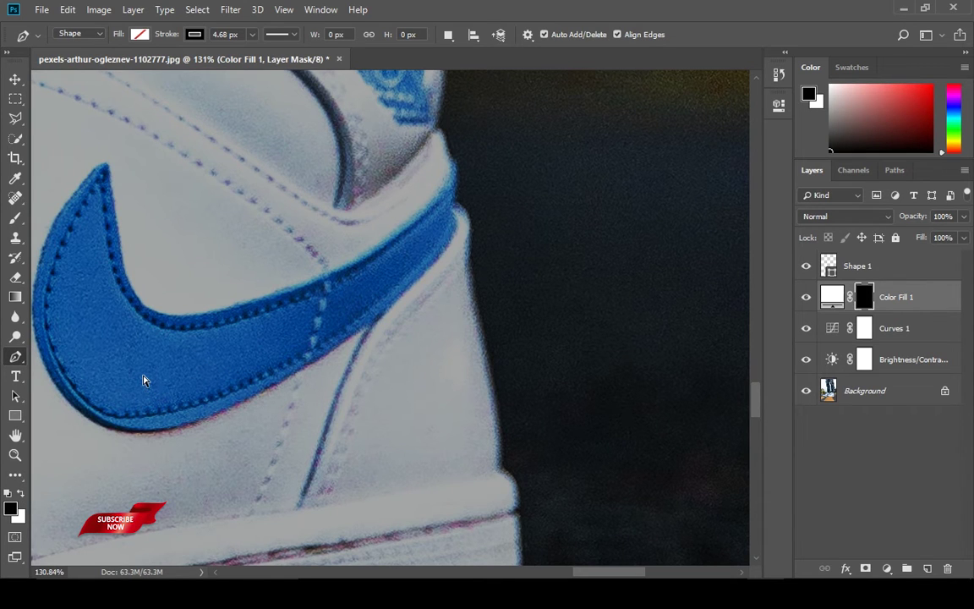
pyautogui.click(854, 271)
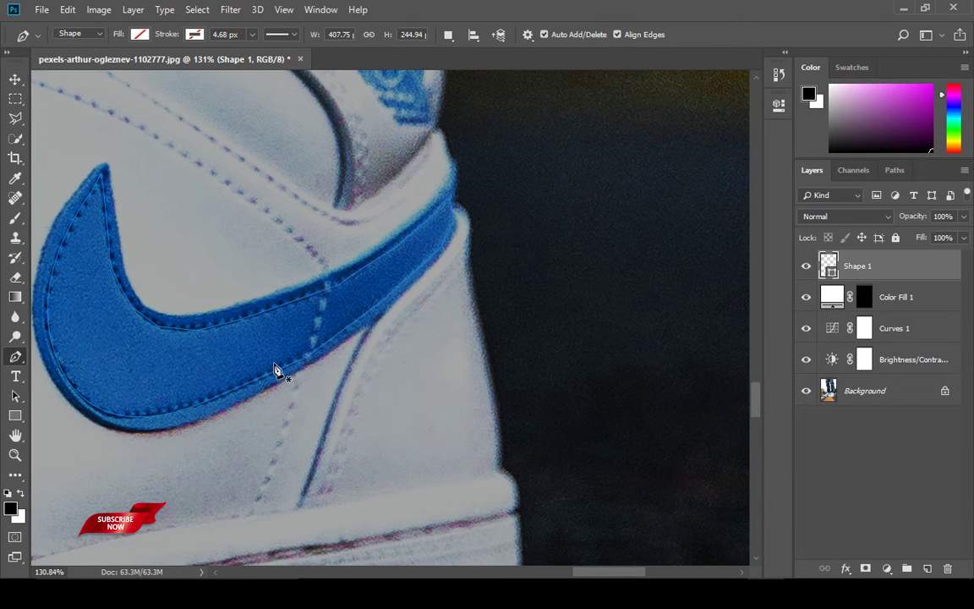
pyautogui.hotkey('ctrl', 'Return')
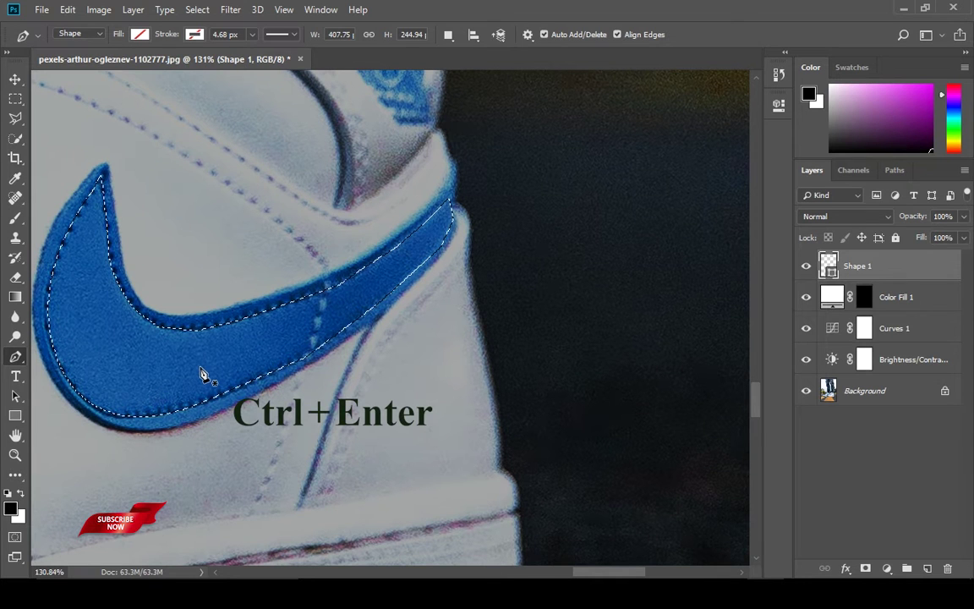
pyautogui.click(864, 297)
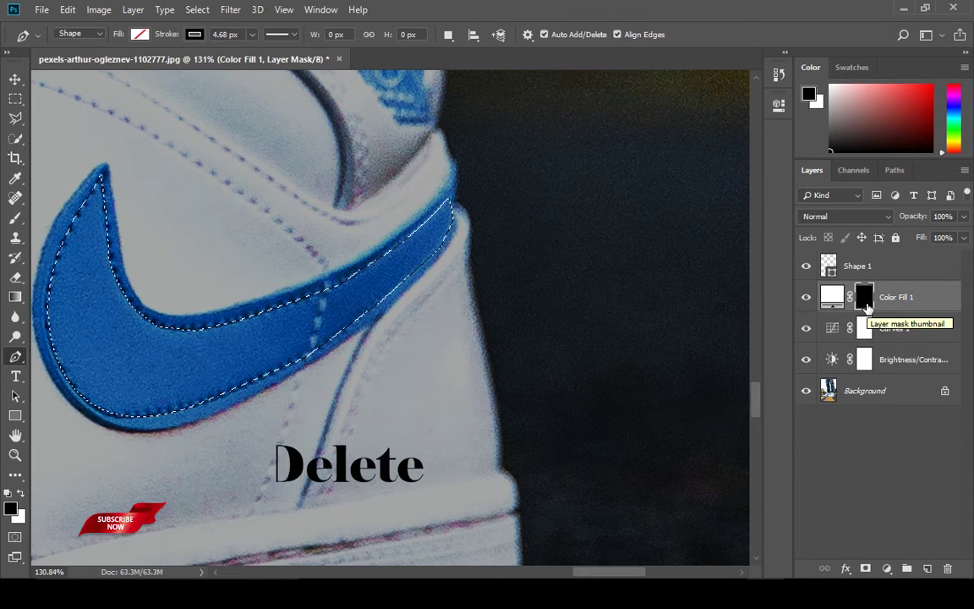
pyautogui.press('Delete')
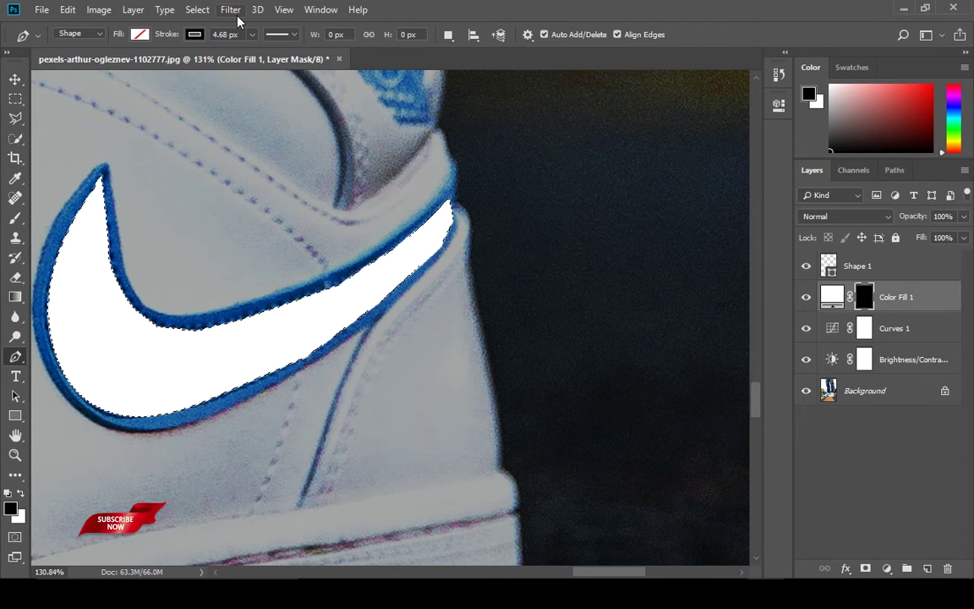
pyautogui.click(207, 10)
pyautogui.click(210, 39)
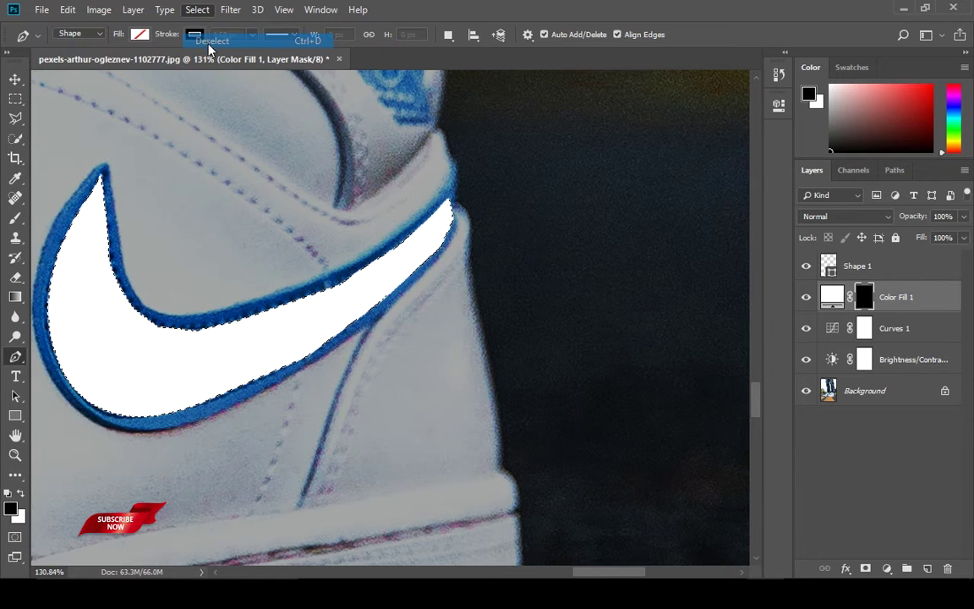
# Trace the first separate blue tread block on the near shoe's sole with the Pen tool and convert the path to a selection
pyautogui.moveTo(227, 326); pyautogui.dragTo(405, 214)
pyautogui.moveTo(350, 259); pyautogui.dragTo(462, 153)
pyautogui.moveTo(402, 176); pyautogui.dragTo(372, 148)
pyautogui.moveTo(311, 373); pyautogui.dragTo(374, 267)
pyautogui.moveTo(195, 292); pyautogui.dragTo(497, 292)
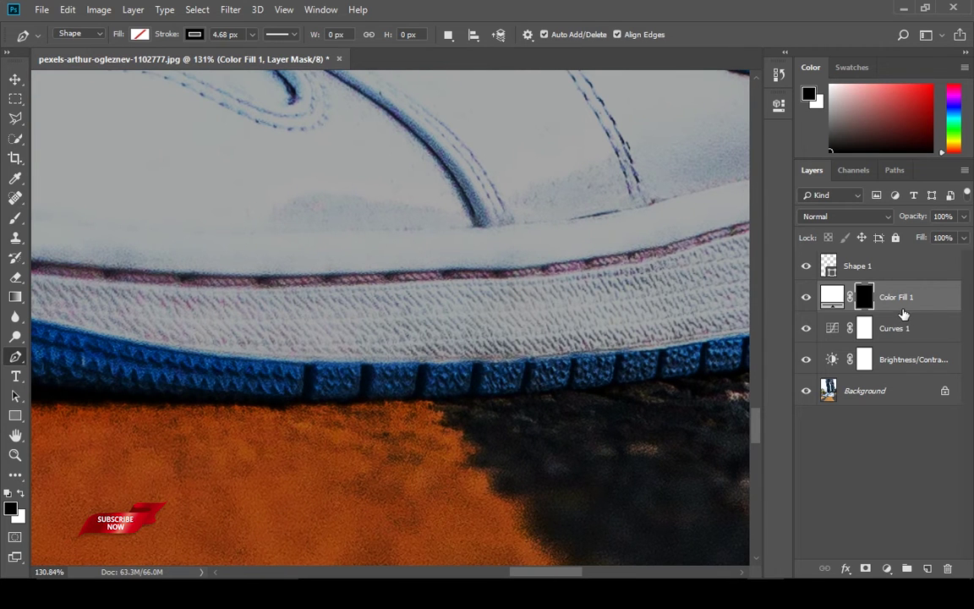
pyautogui.click(321, 373)
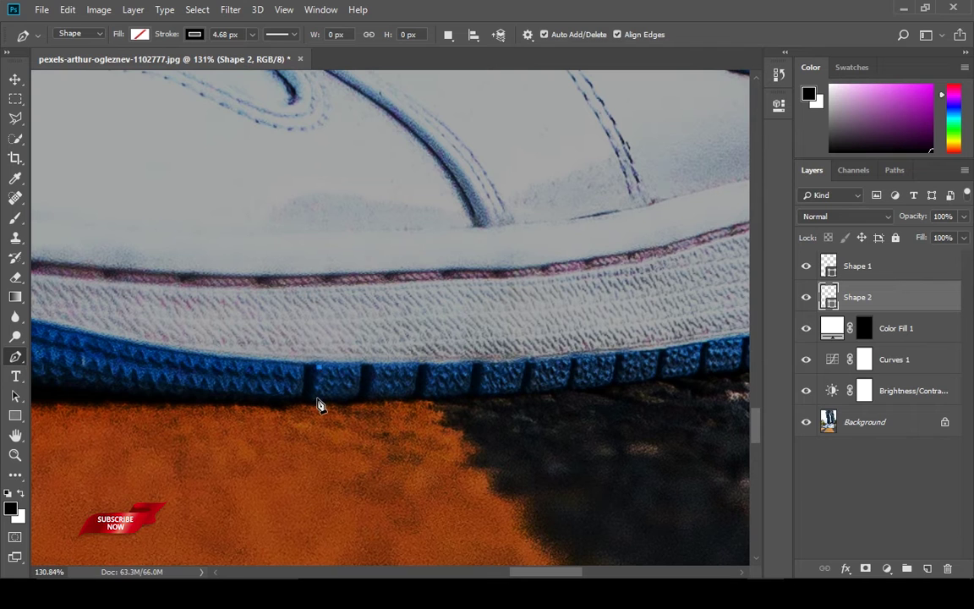
pyautogui.click(316, 398)
pyautogui.click(356, 399)
pyautogui.click(359, 366)
pyautogui.click(319, 367)
pyautogui.click(197, 38)
pyautogui.click(131, 65)
pyautogui.click(495, 4)
pyautogui.hotkey('ctrl', 'Return')
# Fill the first tread block's selection with the white background colour on the Color Fill 1 mask and deselect
pyautogui.click(867, 327)
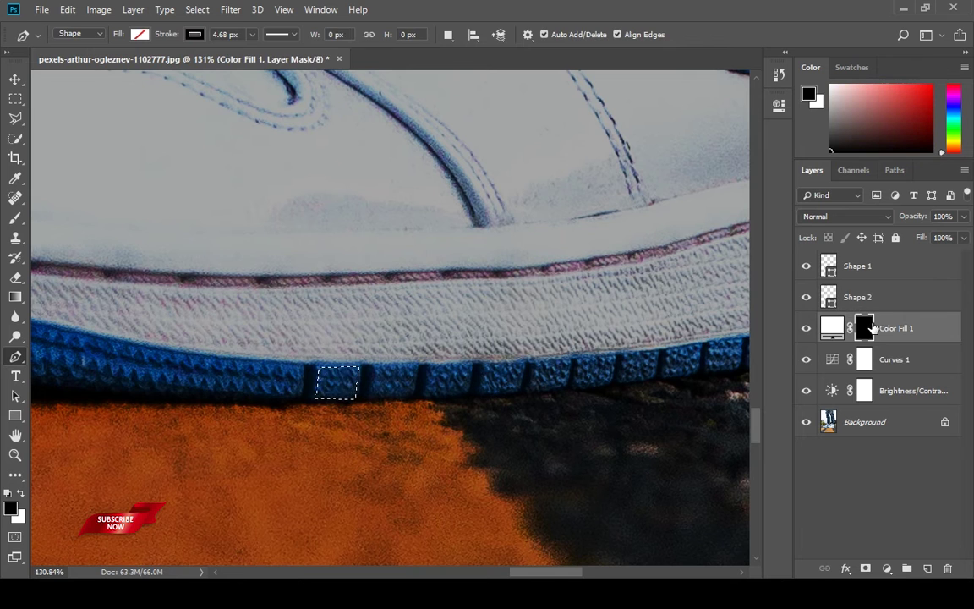
pyautogui.hotkey('ctrl', 'BackSpace')
pyautogui.click(16, 79)
pyautogui.click(231, 11)
pyautogui.moveTo(199, 11)
pyautogui.click(301, 41)
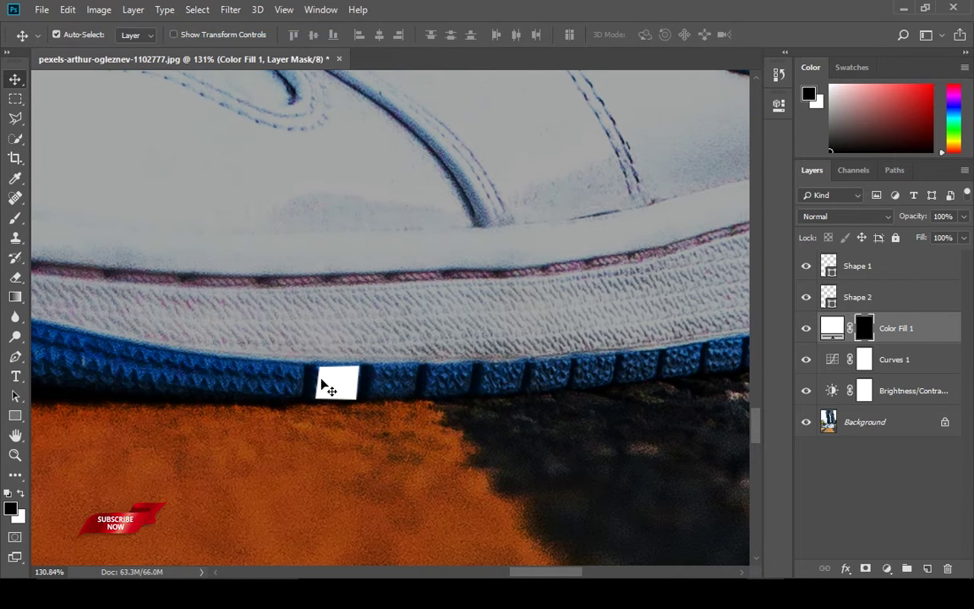
# Trace the second blue tread block of the sole with the Pen tool and convert the path to a selection
pyautogui.click(16, 356)
pyautogui.click(369, 401)
pyautogui.click(371, 400)
pyautogui.click(415, 398)
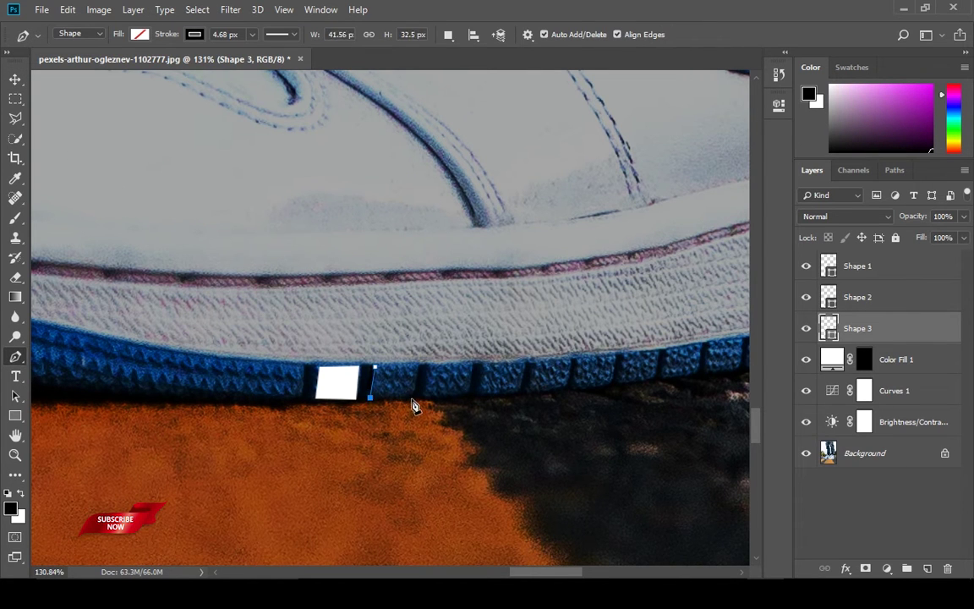
pyautogui.click(418, 366)
pyautogui.click(377, 368)
pyautogui.hotkey('ctrl', 'Return')
# Fill the second tread block's selection with white on the Color Fill 1 mask and deselect
pyautogui.click(863, 364)
pyautogui.click(861, 329)
pyautogui.click(196, 35)
pyautogui.click(130, 63)
pyautogui.press('Return')
pyautogui.rightClick(383, 386)
pyautogui.click(462, 143)
pyautogui.press('Return')
pyautogui.click(863, 362)
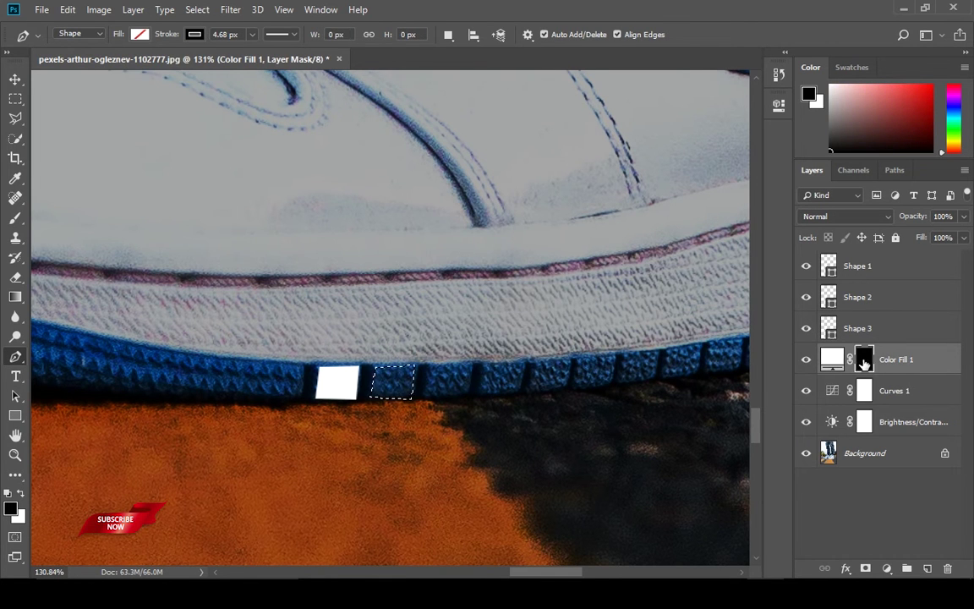
pyautogui.hotkey('ctrl', 'BackSpace')
pyautogui.hotkey('ctrl', 'd')
pyautogui.press('x')
pyautogui.moveTo(441, 393); pyautogui.dragTo(492, 397)
pyautogui.hotkey('ctrl', 'z')
pyautogui.moveTo(492, 398); pyautogui.dragTo(283, 392)
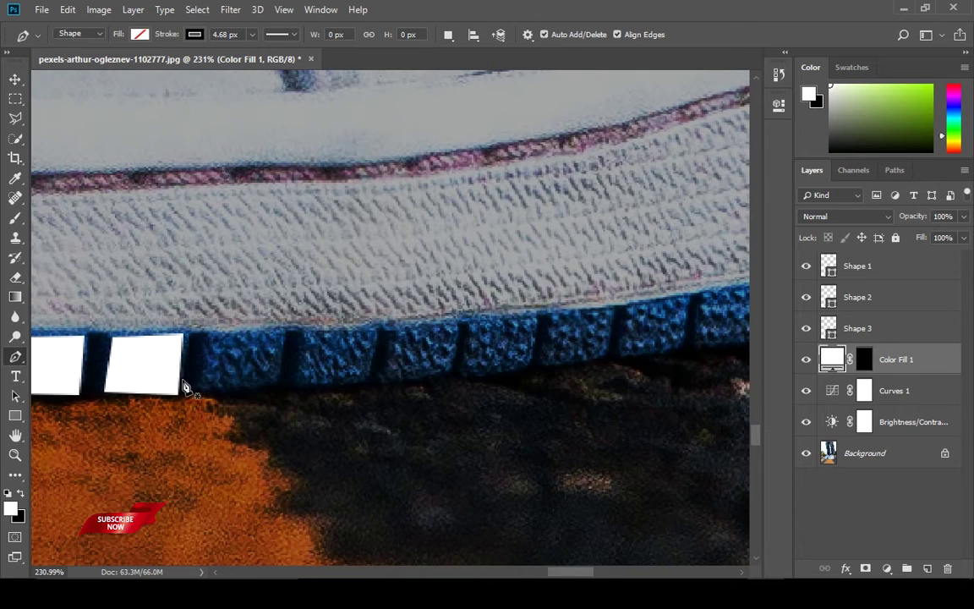
pyautogui.click(206, 334)
pyautogui.click(201, 387)
pyautogui.click(276, 387)
pyautogui.click(282, 331)
pyautogui.click(207, 334)
pyautogui.click(196, 35)
pyautogui.click(130, 63)
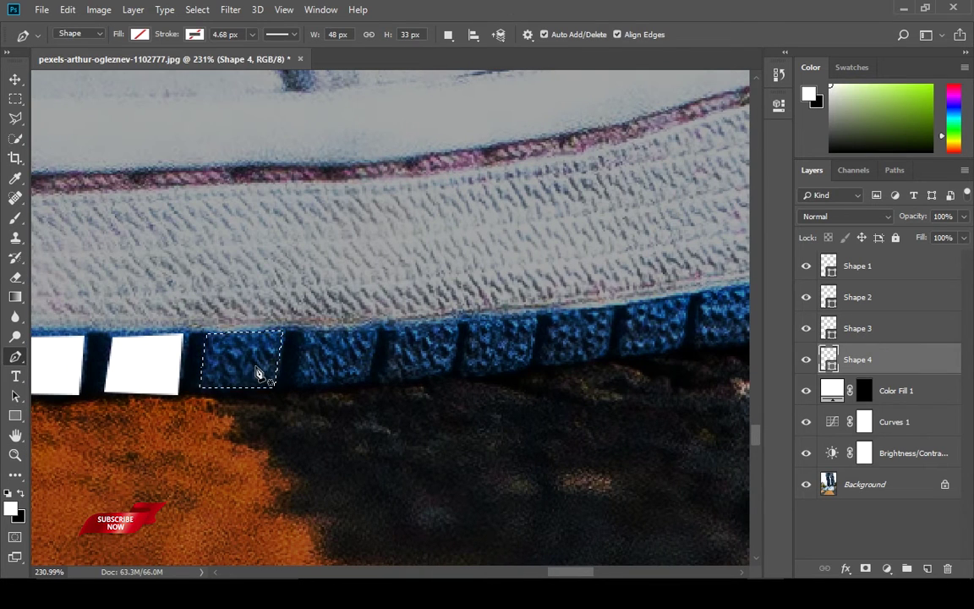
pyautogui.click(863, 391)
pyautogui.click(863, 391)
pyautogui.click(196, 35)
pyautogui.click(127, 63)
pyautogui.click(435, 10)
pyautogui.click(807, 360)
pyautogui.click(807, 361)
pyautogui.hotkey('ctrl', 'alt', 'z')
pyautogui.hotkey('ctrl', 'alt', 'z')
pyautogui.hotkey('ctrl', 'alt', 'z')
pyautogui.hotkey('ctrl', 'alt', 'z')
pyautogui.hotkey('ctrl', 'alt', 'z')
# Trace the third tread block with the Pen tool and fill its path selection with white on the Color Fill 1 mask
pyautogui.click(208, 335)
pyautogui.click(204, 386)
pyautogui.click(274, 386)
pyautogui.click(285, 330)
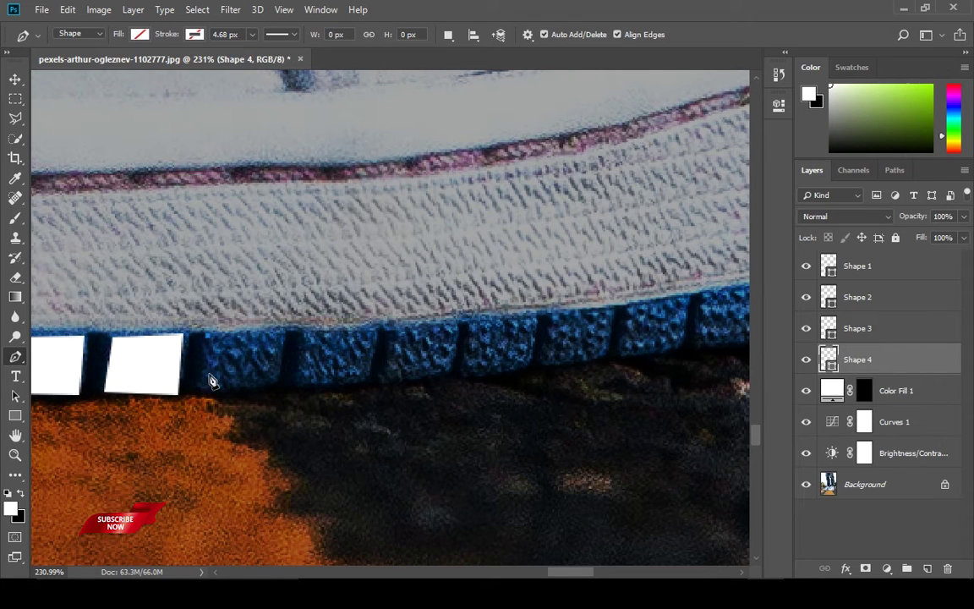
pyautogui.click(21, 494)
pyautogui.hotkey('ctrl', 'Return')
pyautogui.click(864, 392)
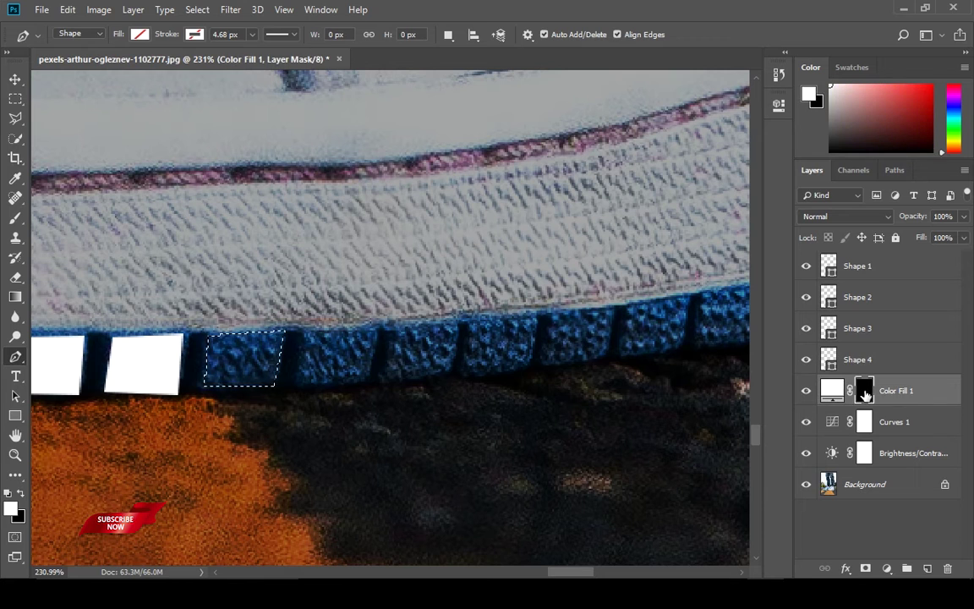
pyautogui.click(21, 494)
pyautogui.hotkey('ctrl', 'Delete')
# Trace the fourth tread block with the Pen tool and fill its path selection with white on the Color Fill 1 mask
pyautogui.click(304, 332)
pyautogui.click(298, 386)
pyautogui.click(367, 384)
pyautogui.click(378, 329)
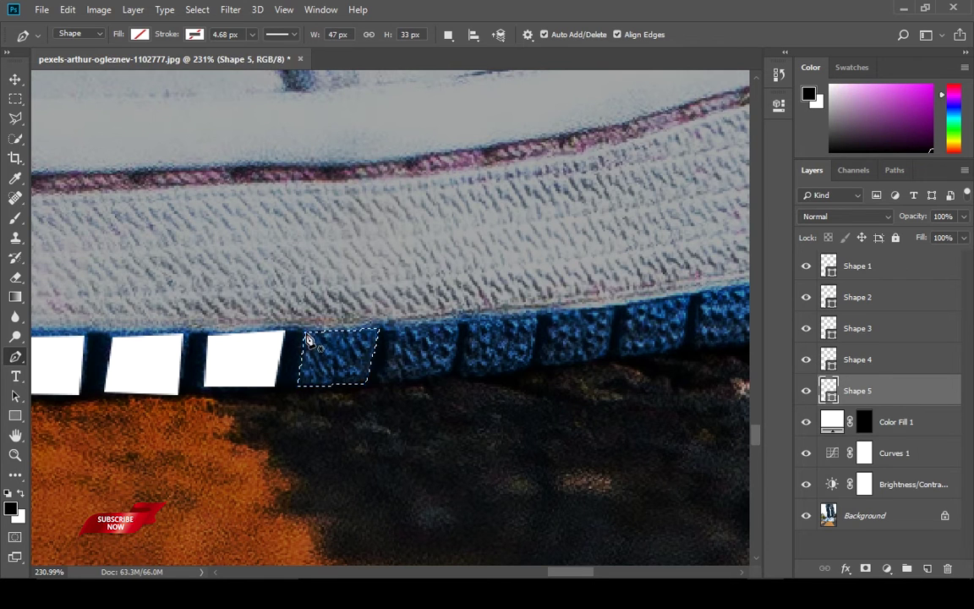
pyautogui.hotkey('ctrl', 'Return')
pyautogui.click(864, 422)
# Trace the fifth tread block with the Pen tool and fill its path selection with white on the Color Fill 1 mask
pyautogui.click(394, 329)
pyautogui.click(385, 382)
pyautogui.click(449, 377)
pyautogui.click(457, 325)
pyautogui.click(394, 329)
pyautogui.hotkey('ctrl', 'Return')
pyautogui.click(864, 453)
pyautogui.hotkey('ctrl', 'Delete')
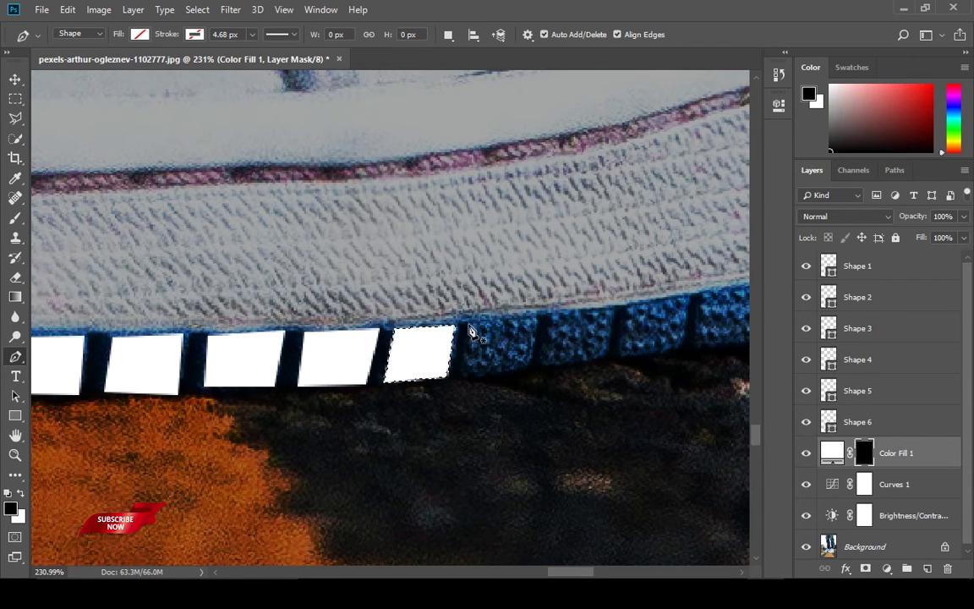
# Trace the sixth tread block with the Pen tool and fill its path selection with white on the Color Fill 1 mask
pyautogui.hotkey('ctrl', 'Return')
pyautogui.click(864, 484)
pyautogui.hotkey('ctrl', 'Delete')
pyautogui.moveTo(652, 373); pyautogui.dragTo(382, 393)
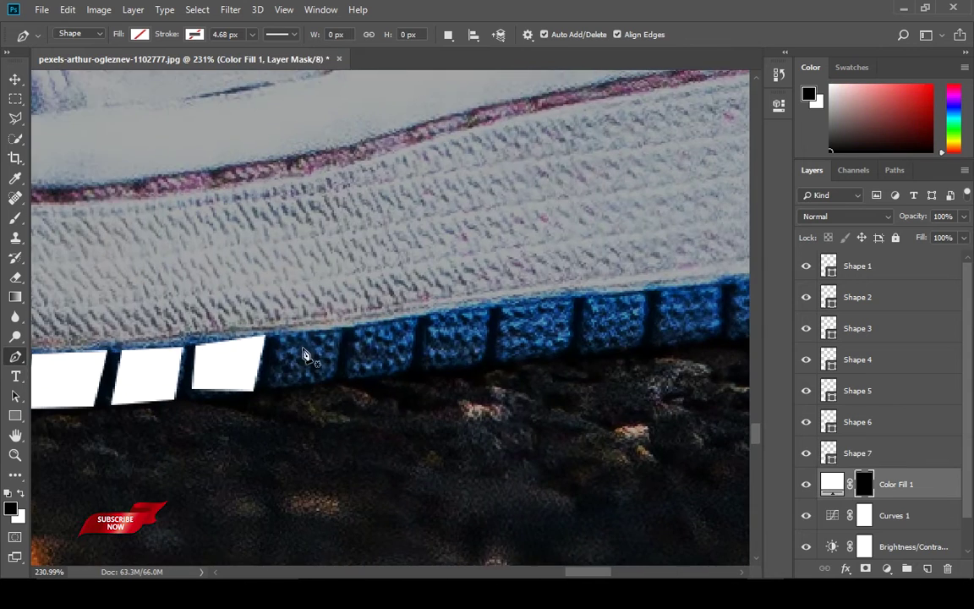
# Trace the seventh tread block with the Pen tool, fill its path selection with white on the Color Fill 1 mask, and deselect
pyautogui.click(278, 336)
pyautogui.click(268, 382)
pyautogui.click(330, 381)
pyautogui.click(341, 333)
pyautogui.click(278, 336)
pyautogui.hotkey('ctrl', 'Return')
pyautogui.click(864, 515)
pyautogui.hotkey('ctrl', 'Delete')
pyautogui.hotkey('ctrl', 'd')
# Trace the eighth tread block with the Pen tool, fill its path selection with white on the Color Fill 1 mask, and deselect
pyautogui.click(354, 330)
pyautogui.click(347, 376)
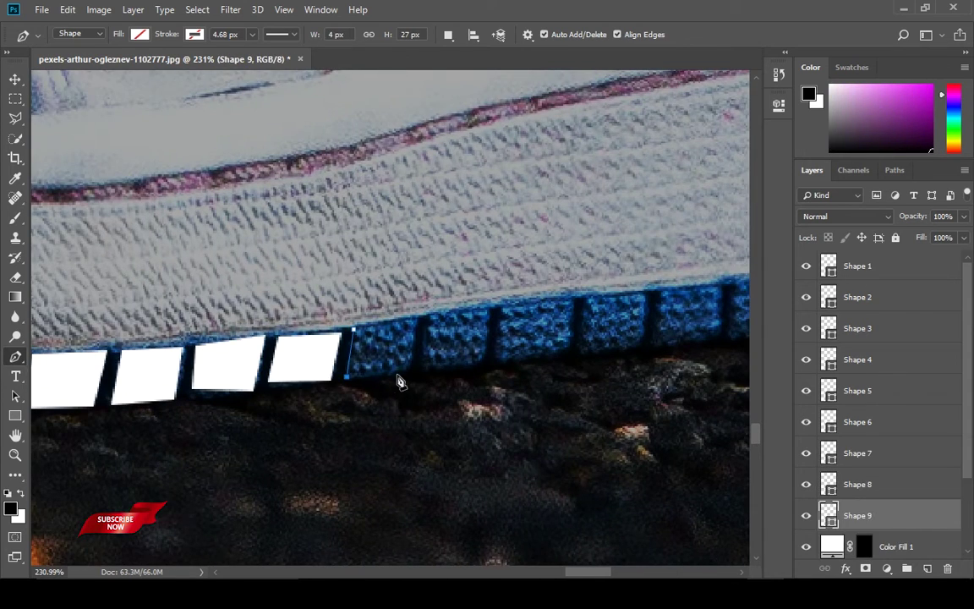
pyautogui.click(354, 330)
pyautogui.hotkey('ctrl', 'Return')
pyautogui.click(864, 547)
pyautogui.hotkey('ctrl', 'Delete')
pyautogui.moveTo(485, 332)
pyautogui.mouseDown()
pyautogui.moveTo(216, 342)
pyautogui.moveTo(258, 352)
pyautogui.moveTo(225, 330)
pyautogui.mouseUp()
pyautogui.hotkey('ctrl', 'd')
# Trace the ninth tread block with the Pen tool, fill its path selection with white on the Color Fill 1 mask, and deselect
pyautogui.click(204, 337)
pyautogui.click(864, 512)
pyautogui.hotkey('ctrl', 'Delete')
pyautogui.hotkey('ctrl', 'd')
# Trace the tenth tread block with the Pen tool, fill its path selection with white on the Color Fill 1 mask, and deselect
pyautogui.click(218, 328)
pyautogui.click(211, 374)
pyautogui.click(282, 369)
pyautogui.click(287, 318)
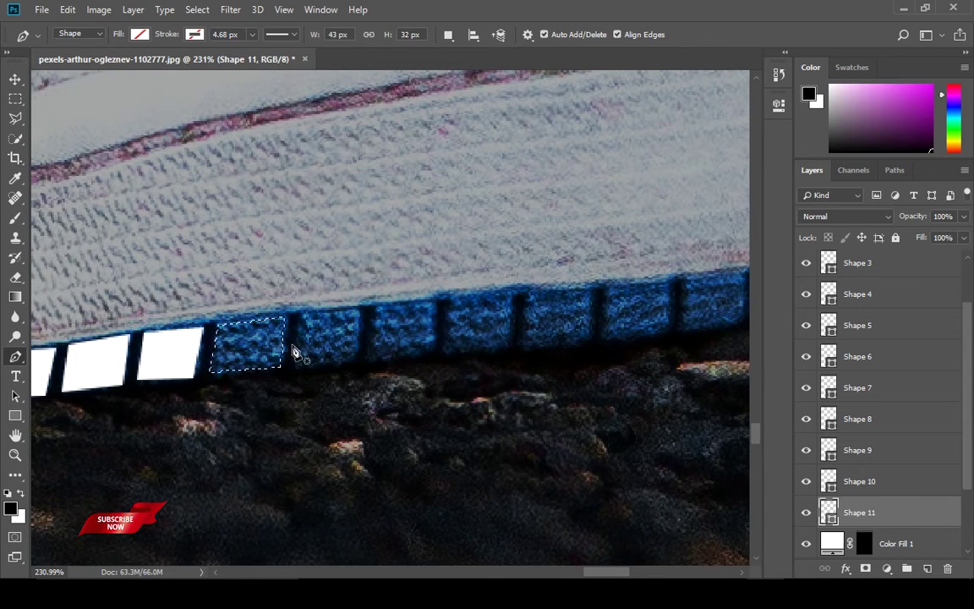
pyautogui.hotkey('ctrl', 'd')
# Trace the eleventh tread block with the Pen tool and fill its path selection with white on the Color Fill 1 mask
pyautogui.click(260, 304)
pyautogui.click(254, 351)
pyautogui.click(312, 349)
pyautogui.click(316, 300)
pyautogui.click(261, 305)
pyautogui.hotkey('ctrl', 'Return')
pyautogui.scroll(-3, 864, 450)
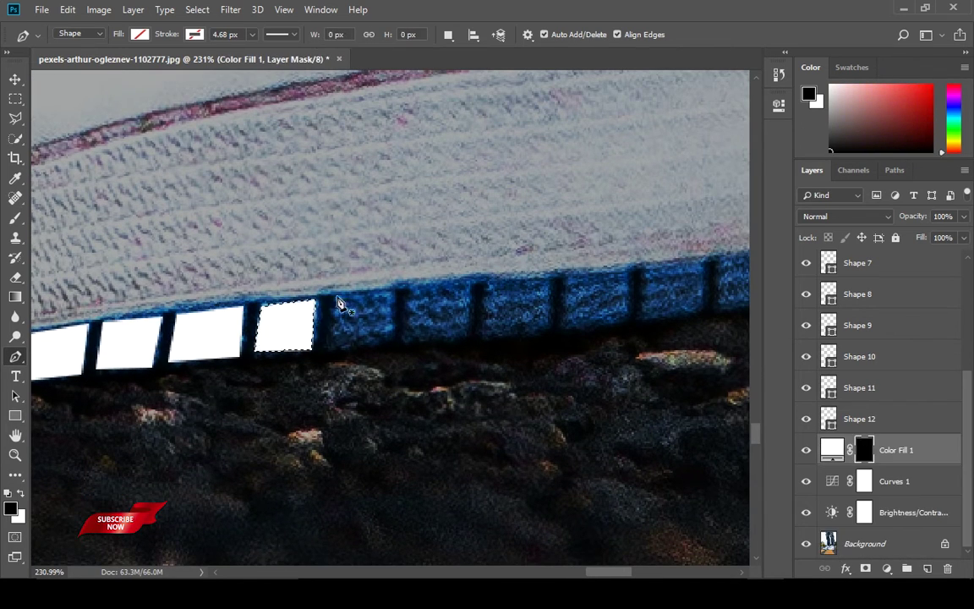
# Trace the twelfth tread block with the Pen tool, fill its path selection with white on the Color Fill 1 mask, and deselect
pyautogui.click(390, 344)
pyautogui.click(391, 295)
pyautogui.click(335, 297)
pyautogui.hotkey('ctrl', 'Return')
pyautogui.click(864, 481)
pyautogui.hotkey('ctrl', 'Delete')
pyautogui.moveTo(429, 308); pyautogui.dragTo(249, 324)
pyautogui.hotkey('ctrl', 'd')
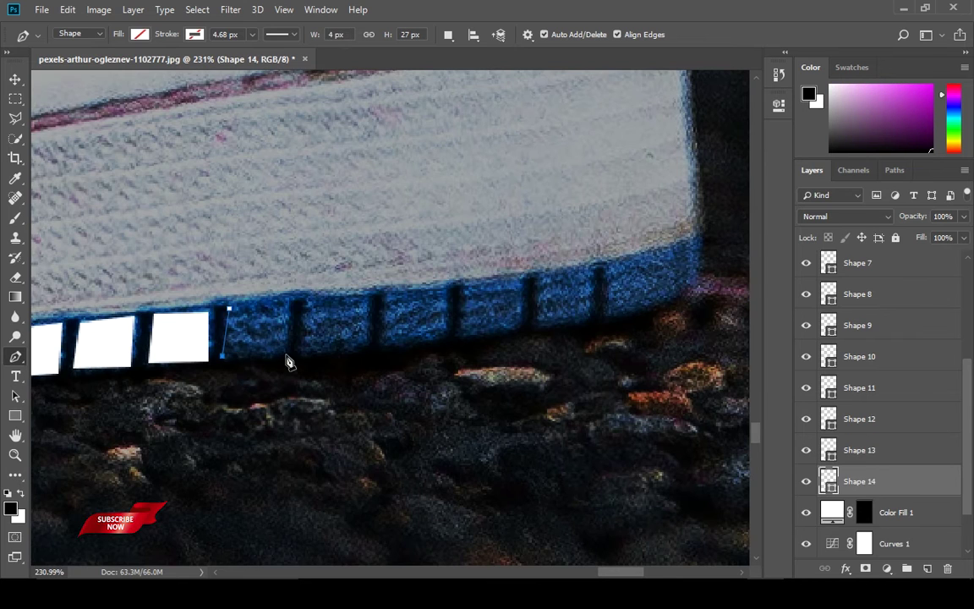
# Trace the thirteenth tread block with the Pen tool, fill its path selection with white on the Color Fill 1 mask, and deselect
pyautogui.hotkey('ctrl', 'Return')
pyautogui.click(864, 513)
pyautogui.hotkey('ctrl', 'Delete')
pyautogui.moveTo(169, 323); pyautogui.dragTo(74, 325)
pyautogui.hotkey('ctrl', 'd')
# Trace the fourteenth tread block with the Pen tool, fill its path selection with white on the Color Fill 1 mask, and deselect
pyautogui.click(211, 302)
pyautogui.click(208, 348)
pyautogui.click(272, 346)
pyautogui.click(864, 543)
pyautogui.hotkey('ctrl', 'Delete')
pyautogui.hotkey('ctrl', 'd')
pyautogui.click(290, 294)
pyautogui.click(290, 345)
pyautogui.click(354, 338)
pyautogui.click(353, 291)
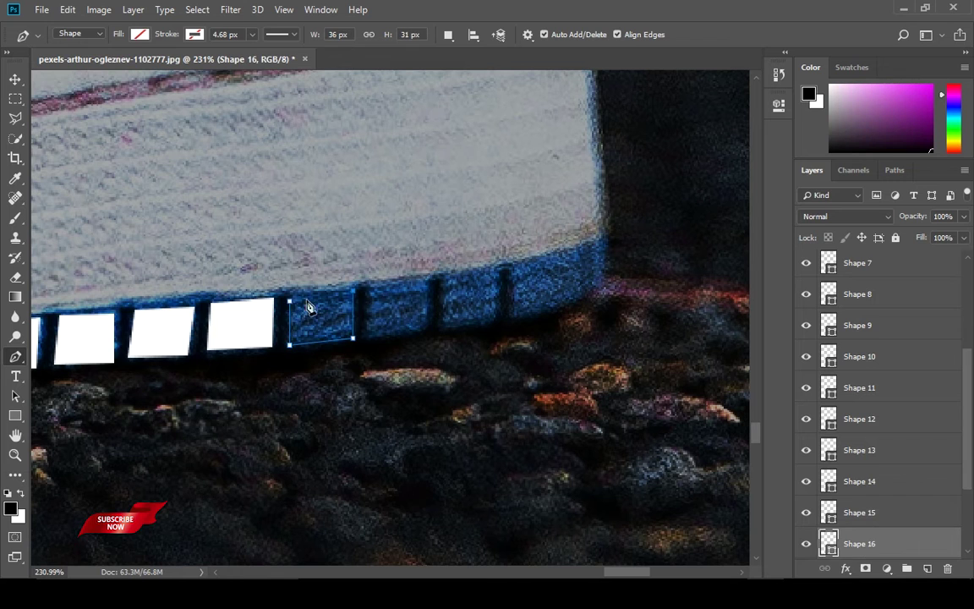
# Trace the fifteenth and sixteenth tread blocks with the Pen tool, filling each path selection with white on the Color Fill 1 mask
pyautogui.click(291, 295)
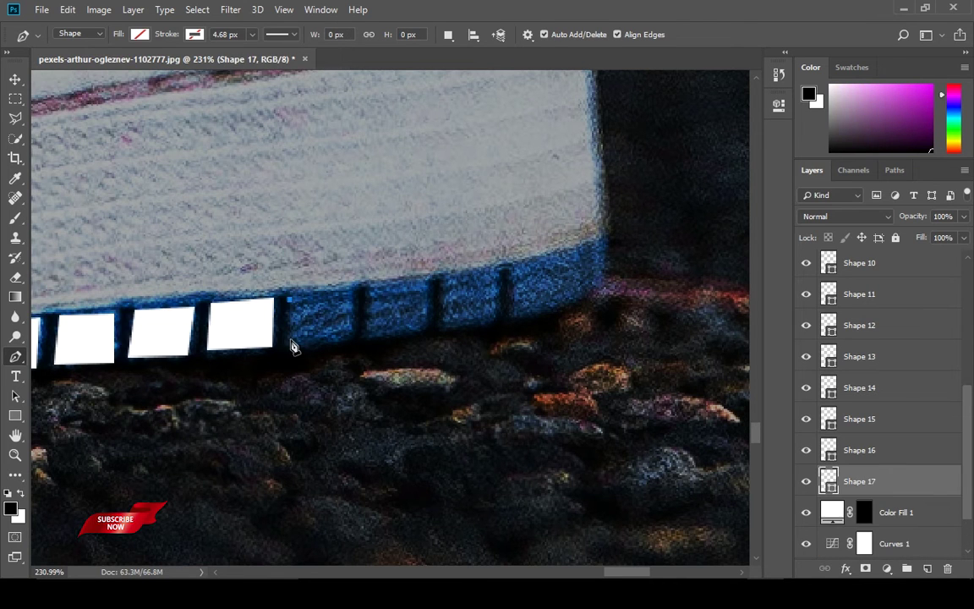
pyautogui.click(353, 292)
pyautogui.click(290, 296)
pyautogui.hotkey('ctrl', 'Return')
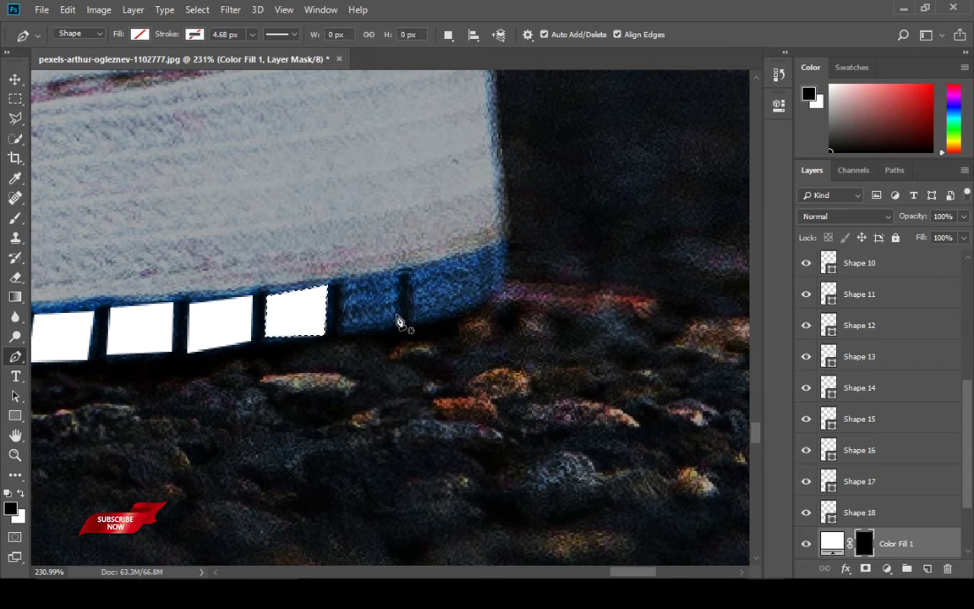
pyautogui.hotkey('ctrl', 'd')
# Trace the seventeenth tread block beside the heel with the Pen tool and fill its path selection with white on the Color Fill 1 mask
pyautogui.click(341, 285)
pyautogui.click(342, 330)
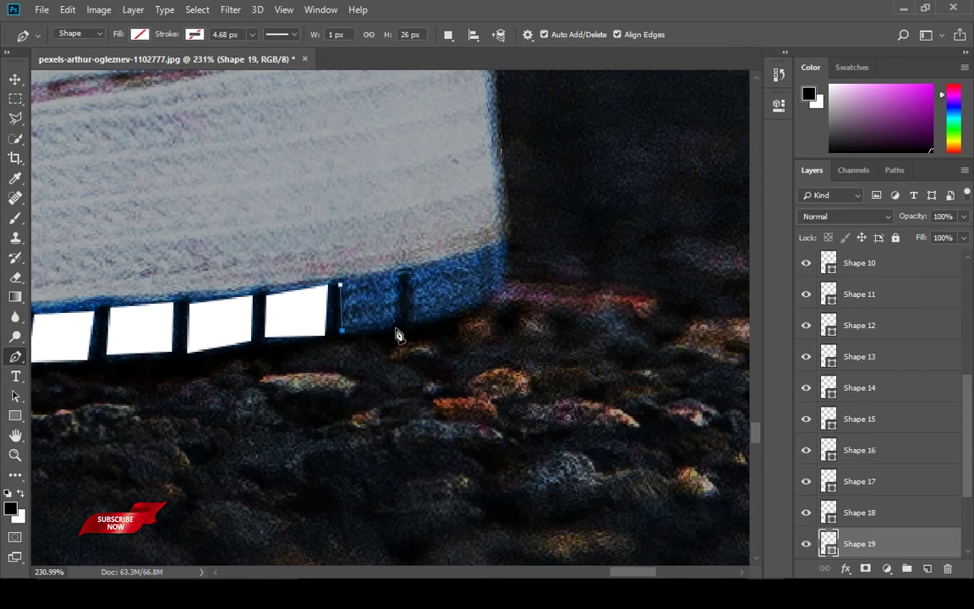
pyautogui.click(395, 326)
pyautogui.click(395, 275)
pyautogui.click(342, 286)
pyautogui.hotkey('ctrl', 'Return')
pyautogui.scroll(-3, 888, 541)
pyautogui.click(864, 482)
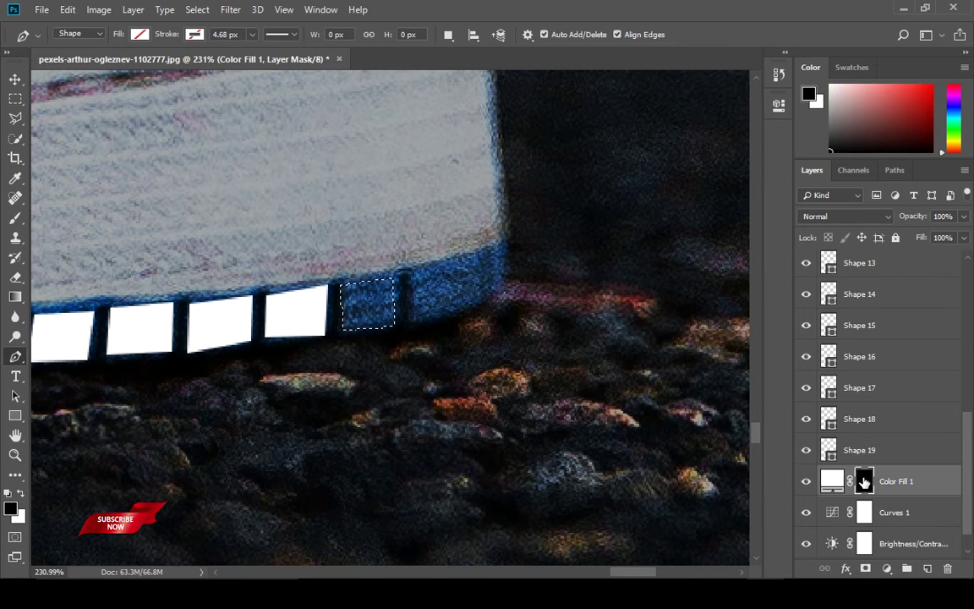
pyautogui.hotkey('ctrl', 'BackSpace')
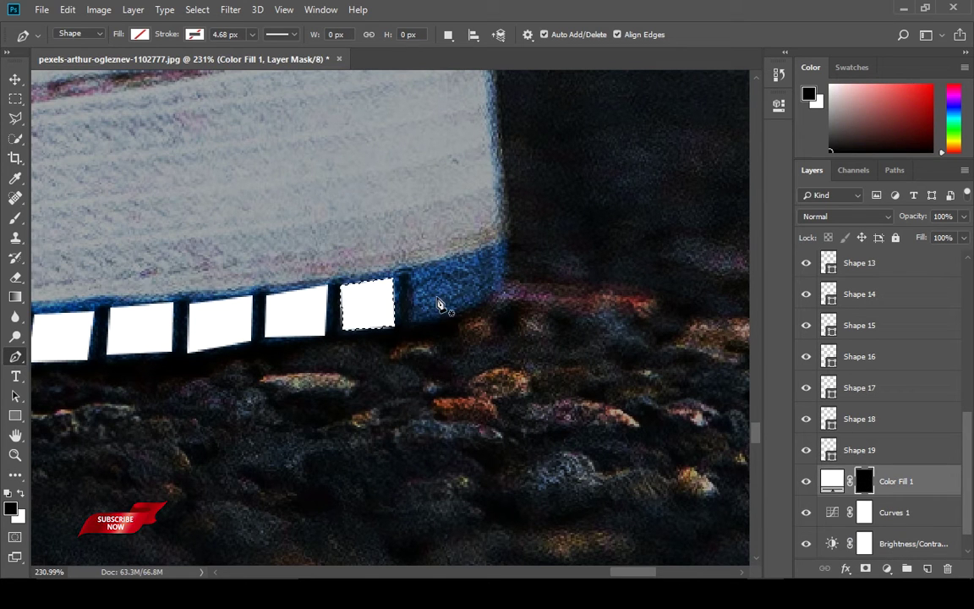
# Try to trace the rear shoe's long blue sole strip, about 509 px by 34 px, as a Pen shape for the Color Fill 1 mask
pyautogui.hotkey('ctrl', '0')
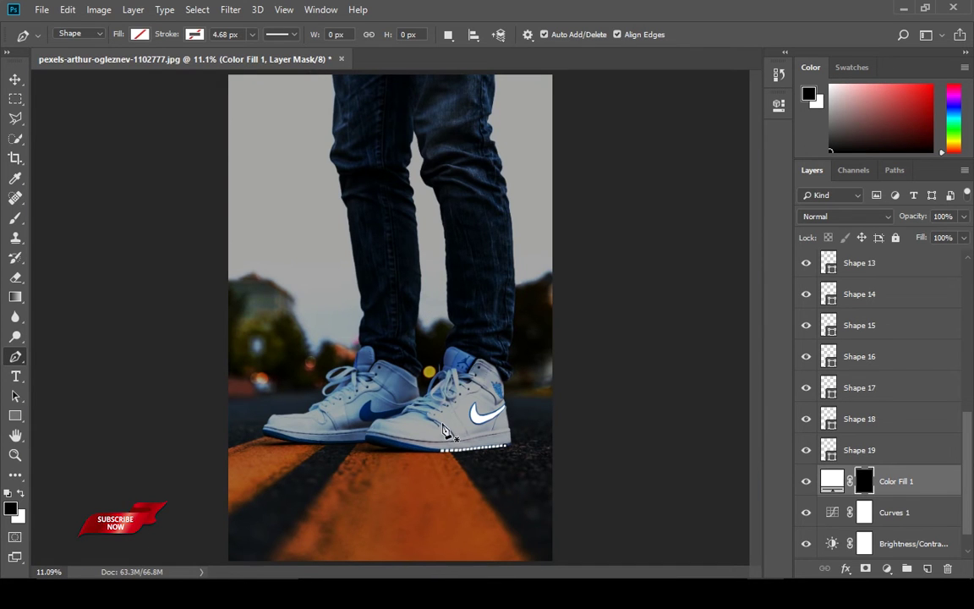
pyautogui.press('z')
pyautogui.moveTo(393, 434); pyautogui.dragTo(461, 398)
pyautogui.press('p')
pyautogui.moveTo(365, 335); pyautogui.dragTo(471, 343)
pyautogui.moveTo(386, 356); pyautogui.dragTo(434, 342)
pyautogui.moveTo(257, 335); pyautogui.dragTo(481, 303)
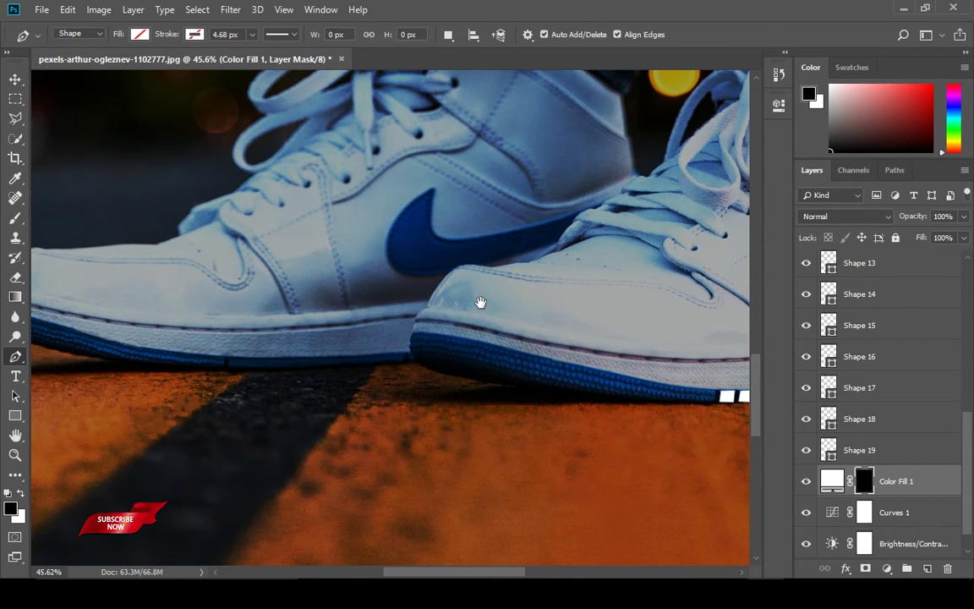
pyautogui.moveTo(276, 361); pyautogui.dragTo(339, 377)
pyautogui.moveTo(302, 342); pyautogui.dragTo(366, 323)
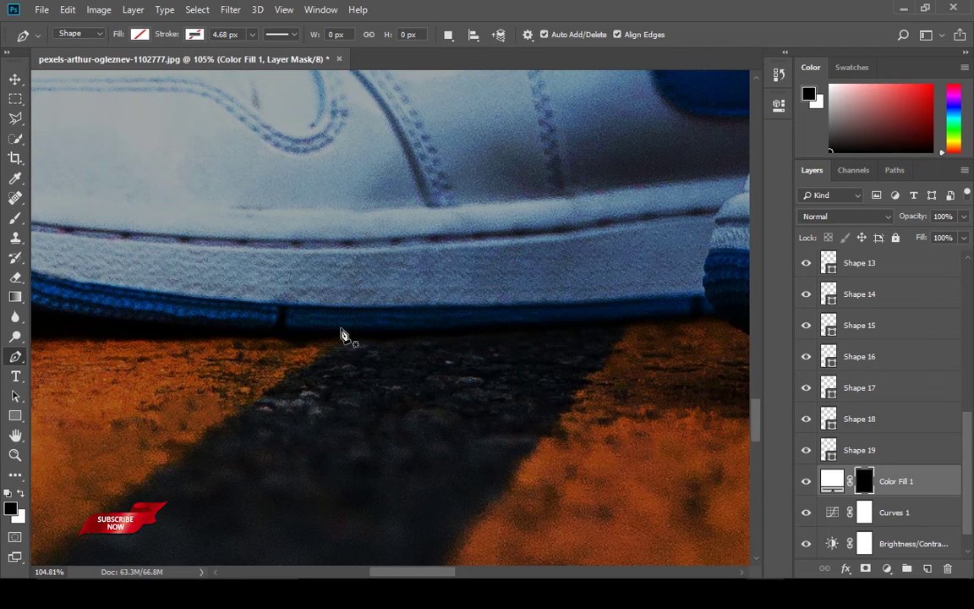
pyautogui.click(288, 310)
pyautogui.click(286, 330)
pyautogui.moveTo(407, 324); pyautogui.dragTo(379, 327)
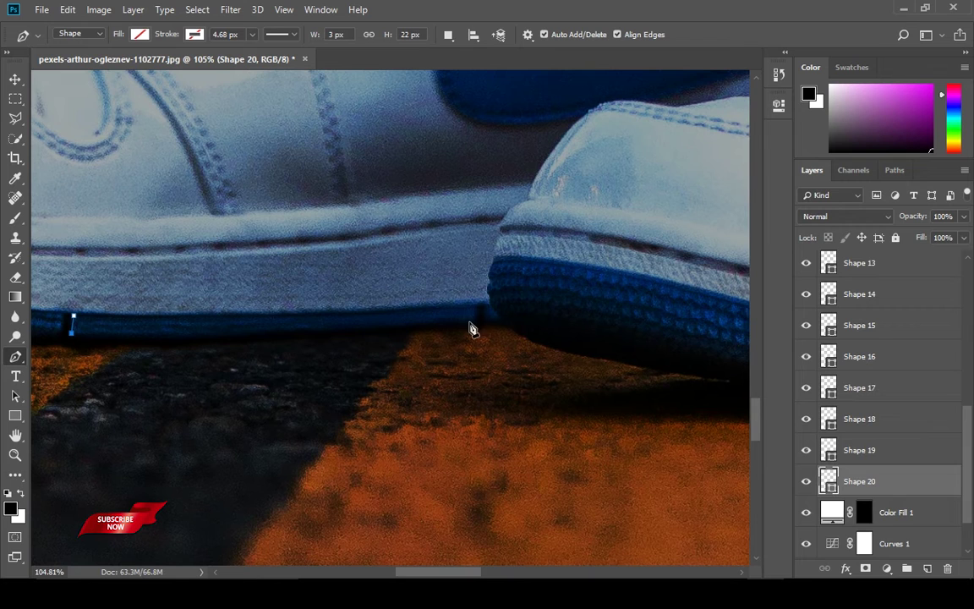
pyautogui.moveTo(475, 317); pyautogui.dragTo(503, 309)
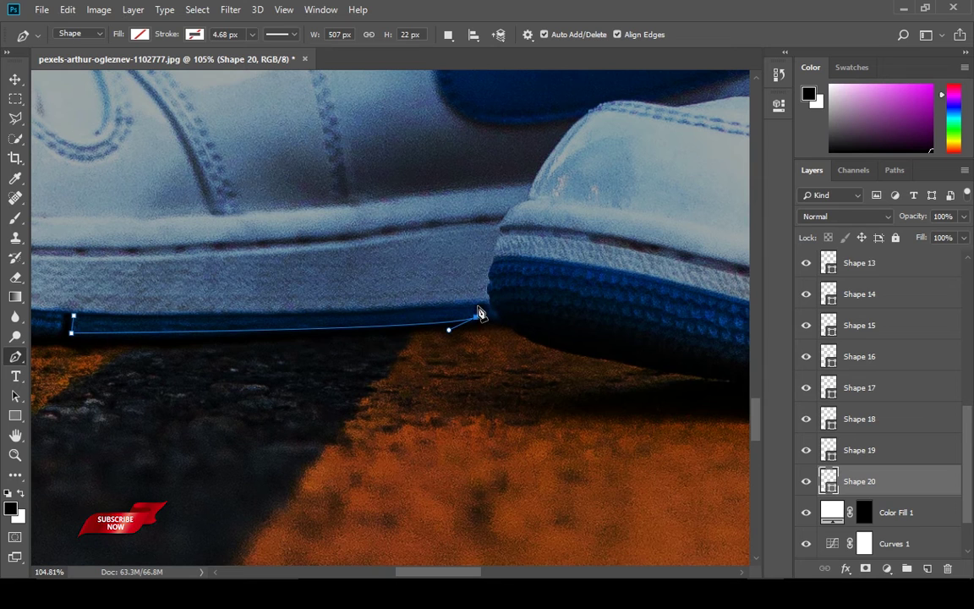
pyautogui.click(74, 322)
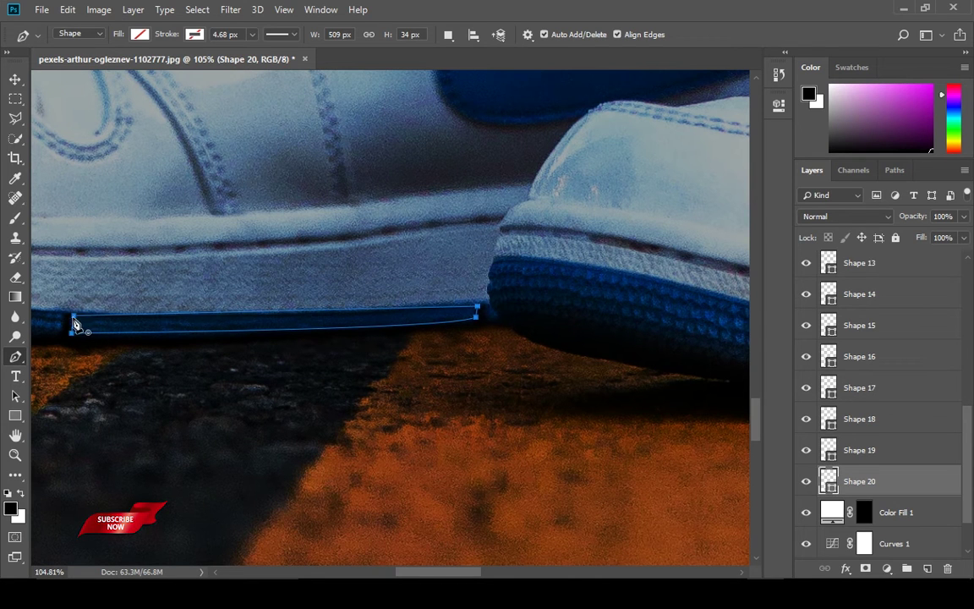
pyautogui.moveTo(58, 318); pyautogui.dragTo(39, 308)
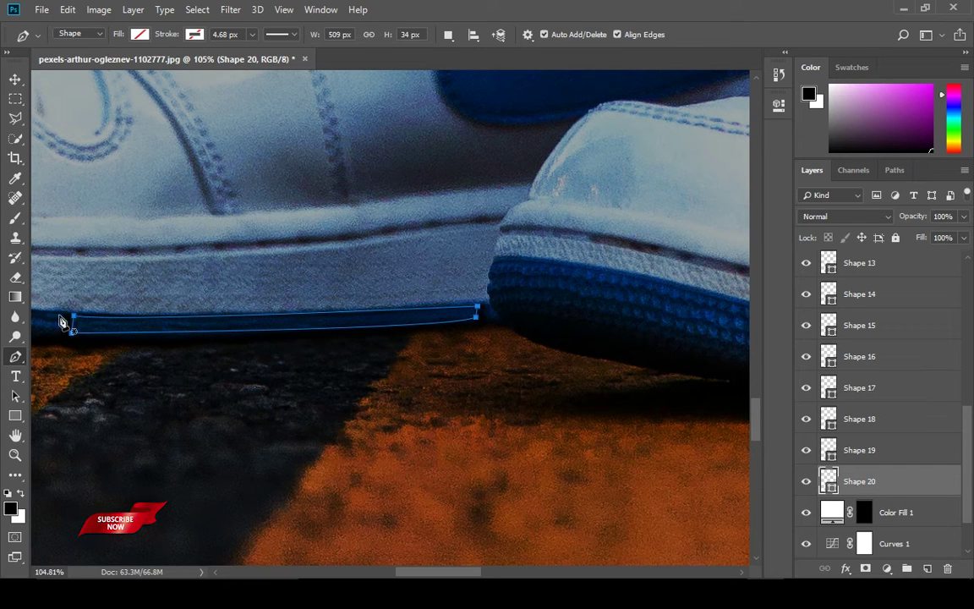
pyautogui.click(864, 513)
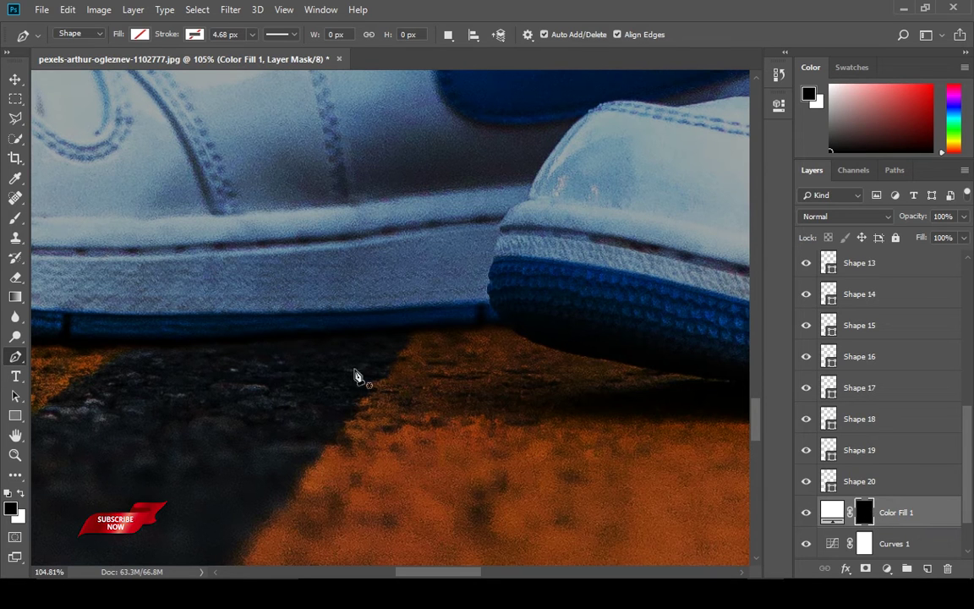
pyautogui.click(808, 481)
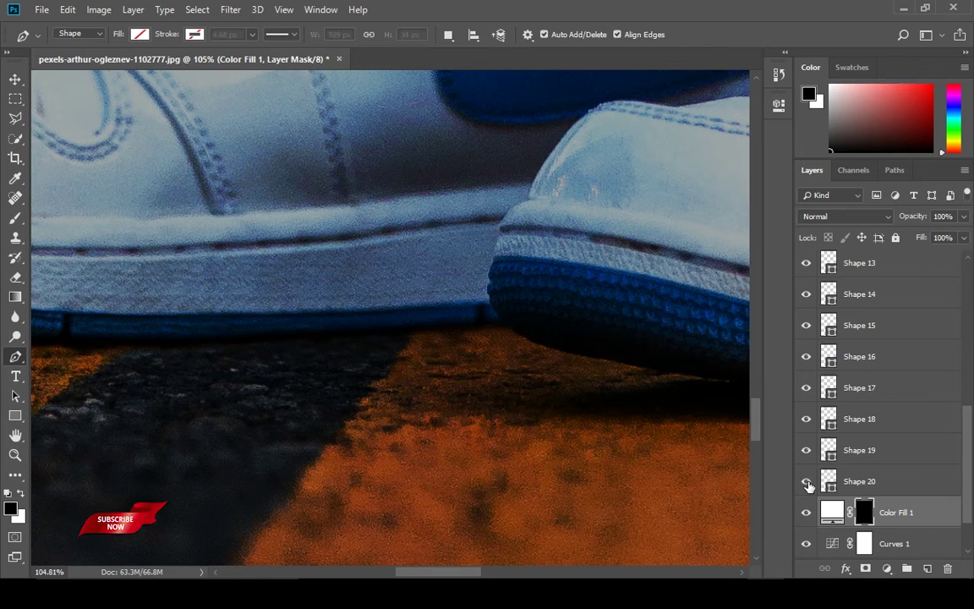
# Review the white-filled tread blocks along the front shoe's sole up to the heel
pyautogui.moveTo(689, 421); pyautogui.dragTo(186, 427)
pyautogui.moveTo(659, 427); pyautogui.dragTo(338, 440)
pyautogui.moveTo(673, 442); pyautogui.dragTo(363, 450)
pyautogui.moveTo(617, 453); pyautogui.dragTo(493, 459)
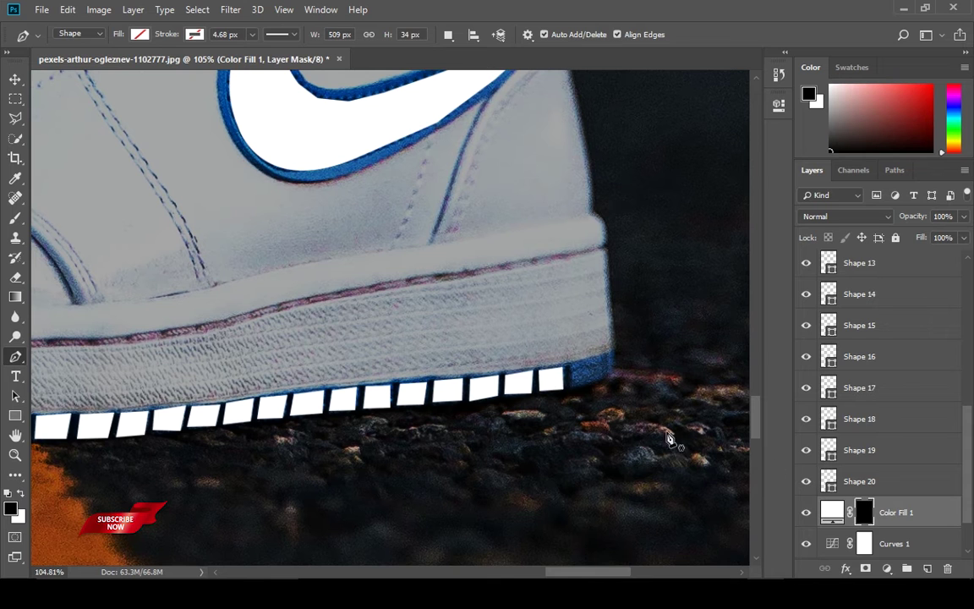
pyautogui.moveTo(450, 383); pyautogui.dragTo(640, 372)
pyautogui.moveTo(328, 395); pyautogui.dragTo(576, 396)
pyautogui.moveTo(174, 396); pyautogui.dragTo(375, 394)
pyautogui.moveTo(178, 433); pyautogui.dragTo(676, 507)
# Trace the rear shoe's long sole strip with the Pen tool, fill its path selection with white on the Color Fill 1 mask, and deselect
pyautogui.moveTo(341, 396); pyautogui.dragTo(420, 386)
pyautogui.moveTo(220, 406); pyautogui.dragTo(443, 351)
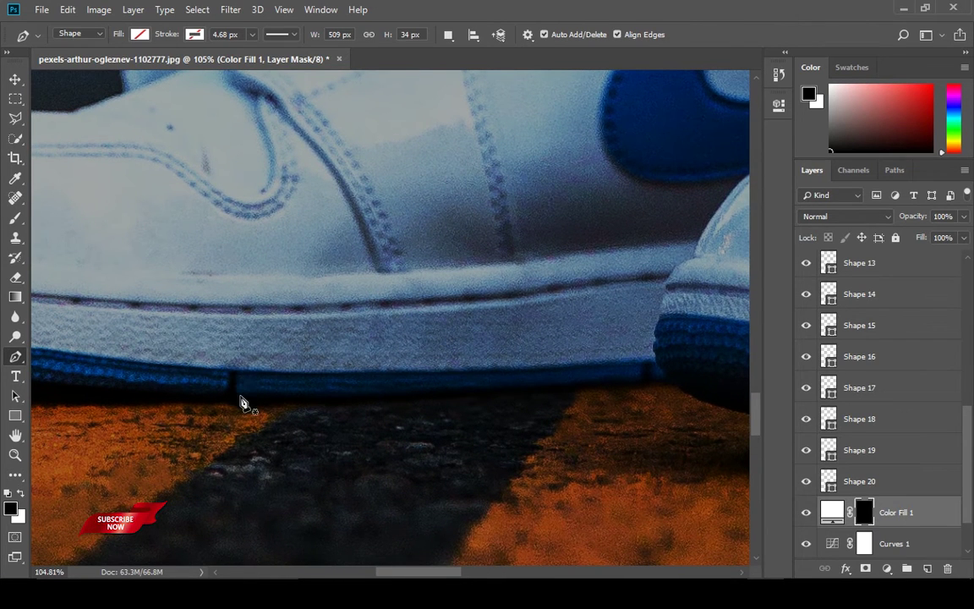
pyautogui.moveTo(639, 378); pyautogui.dragTo(656, 367)
pyautogui.keyDown('alt'); pyautogui.click(640, 378); pyautogui.keyUp('alt')
pyautogui.click(637, 363)
pyautogui.moveTo(239, 372); pyautogui.dragTo(195, 357)
pyautogui.keyDown('alt'); pyautogui.click(239, 372); pyautogui.keyUp('alt')
pyautogui.click(240, 392)
pyautogui.hotkey('ctrl', 'Return')
pyautogui.click(864, 544)
pyautogui.hotkey('ctrl', 'BackSpace')
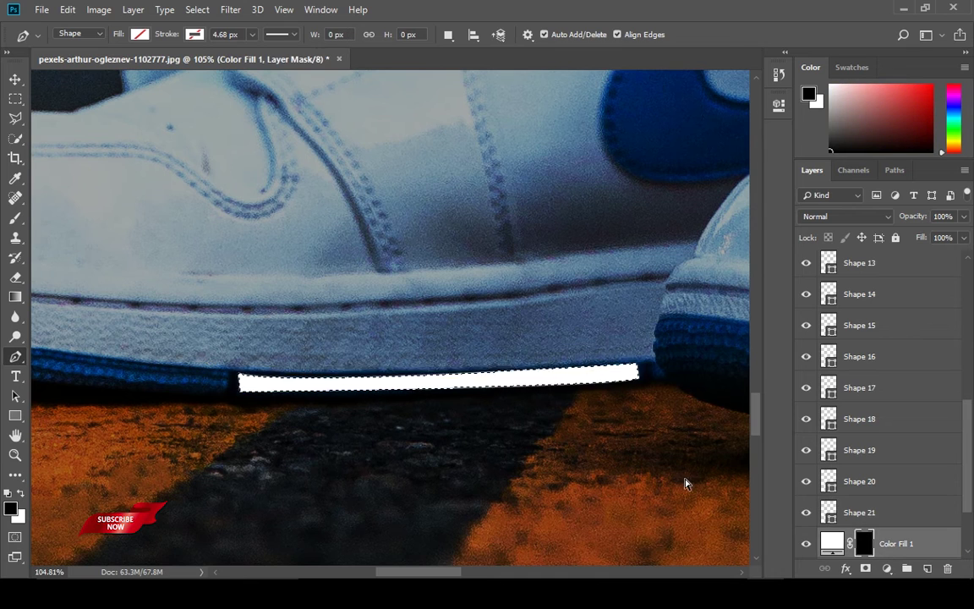
pyautogui.hotkey('ctrl', 'd')
# Trace the rear shoe's swoosh with the Pen tool from its tip around the curve and along the lower edge to the laces
pyautogui.moveTo(668, 169); pyautogui.dragTo(453, 461)
pyautogui.click(479, 298)
pyautogui.moveTo(398, 435); pyautogui.dragTo(408, 531)
pyautogui.keyDown('alt'); pyautogui.click(399, 434); pyautogui.keyUp('alt')
pyautogui.moveTo(535, 455); pyautogui.dragTo(296, 320)
pyautogui.moveTo(294, 323); pyautogui.dragTo(416, 296)
pyautogui.keyDown('alt'); pyautogui.click(294, 323); pyautogui.keyUp('alt')
pyautogui.click(346, 311)
pyautogui.moveTo(513, 270); pyautogui.dragTo(532, 260)
pyautogui.keyDown('alt'); pyautogui.click(512, 270); pyautogui.keyUp('alt')
pyautogui.click(540, 260)
pyautogui.keyDown('alt'); pyautogui.click(575, 221); pyautogui.keyUp('alt')
pyautogui.click(583, 206)
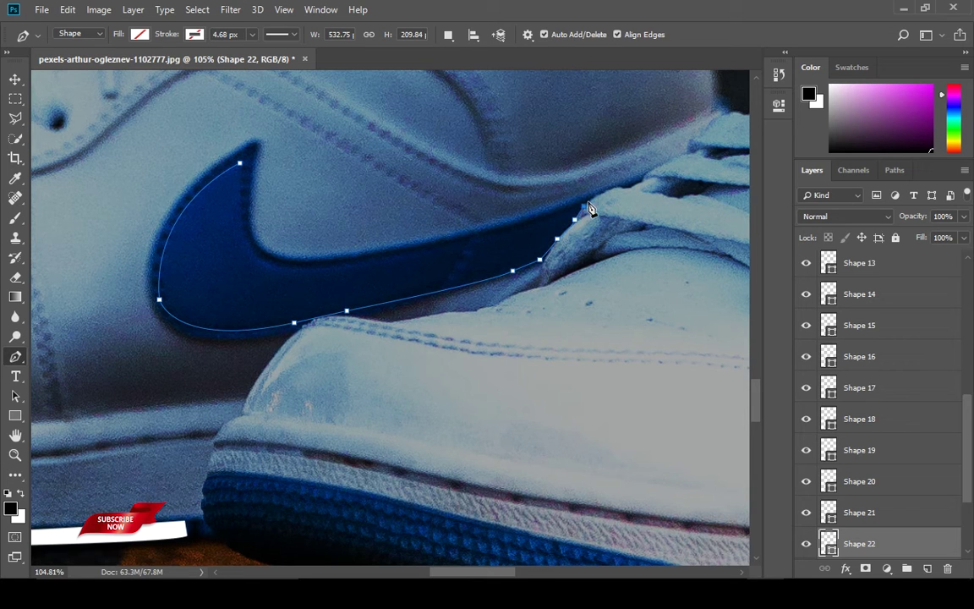
# Continue the rear swoosh path back along its upper edge toward the tip, making the outline about 606 px wide and 210 px high
pyautogui.keyDown('alt'); pyautogui.click(550, 215); pyautogui.keyUp('alt')
pyautogui.moveTo(470, 235); pyautogui.dragTo(457, 237)
pyautogui.keyDown('alt'); pyautogui.click(470, 235); pyautogui.keyUp('alt')
pyautogui.moveTo(341, 264); pyautogui.dragTo(326, 266)
pyautogui.keyDown('alt'); pyautogui.click(341, 265); pyautogui.keyUp('alt')
pyautogui.moveTo(255, 250); pyautogui.dragTo(239, 230)
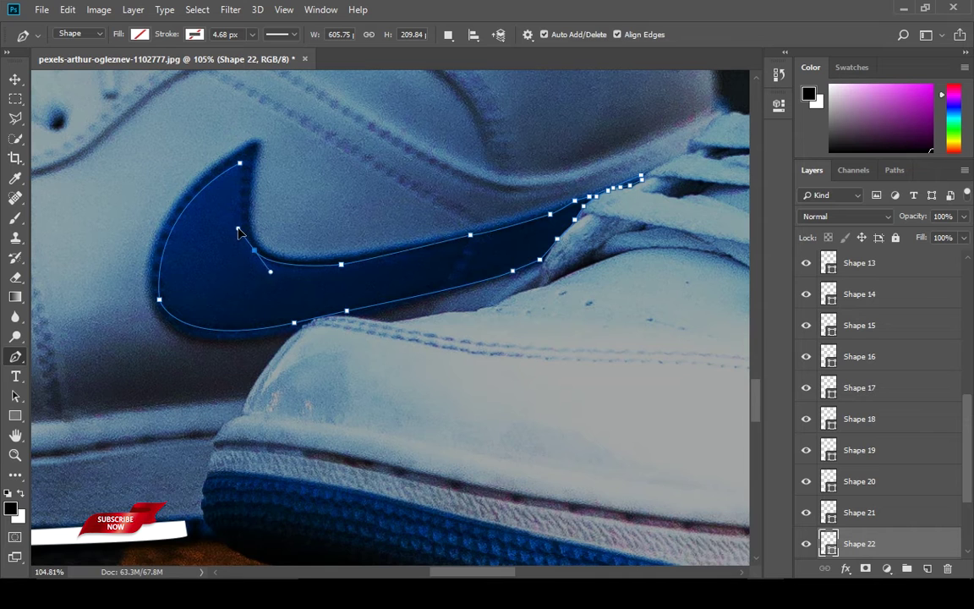
# Turn the rear swoosh's shape path into a selection and fill it with white on the Color Fill 1 mask
pyautogui.click(864, 512)
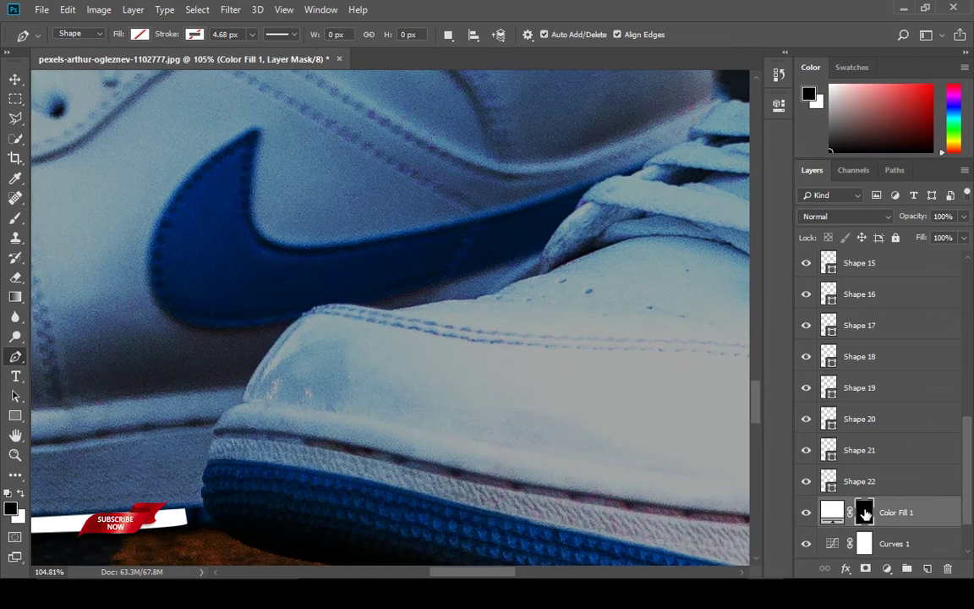
pyautogui.click(850, 480)
pyautogui.hotkey('ctrl', 'Return')
pyautogui.click(866, 513)
pyautogui.hotkey('ctrl', 'BackSpace')
pyautogui.hotkey('ctrl', 'd')
# Start a Pen tool path at the front shoe's toe, following the lower edge of the midsole strip above the blue outsole
pyautogui.hotkey('ctrl', '0')
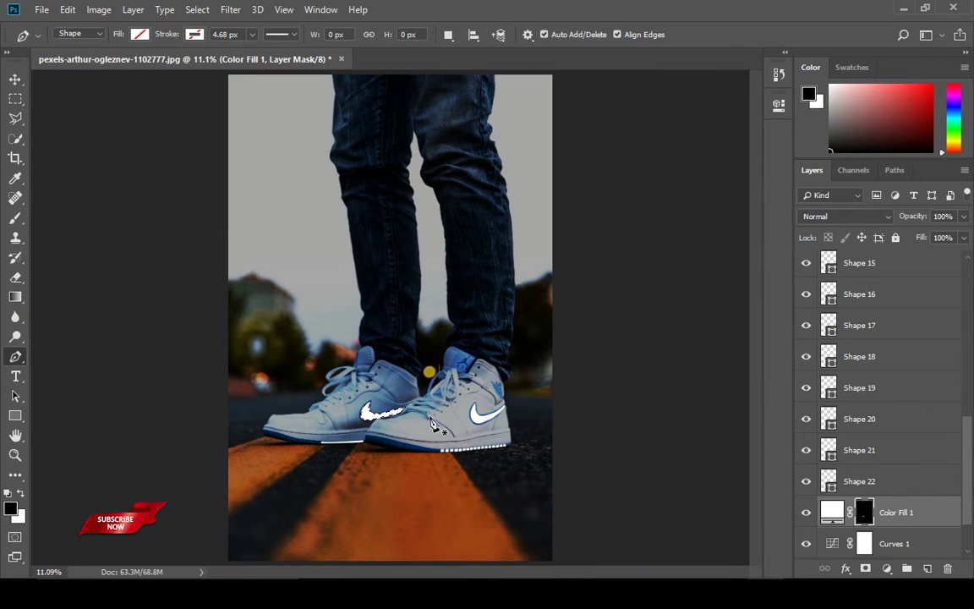
pyautogui.press('z')
pyautogui.moveTo(369, 424); pyautogui.dragTo(263, 320)
pyautogui.press('p')
pyautogui.moveTo(220, 326); pyautogui.dragTo(354, 354)
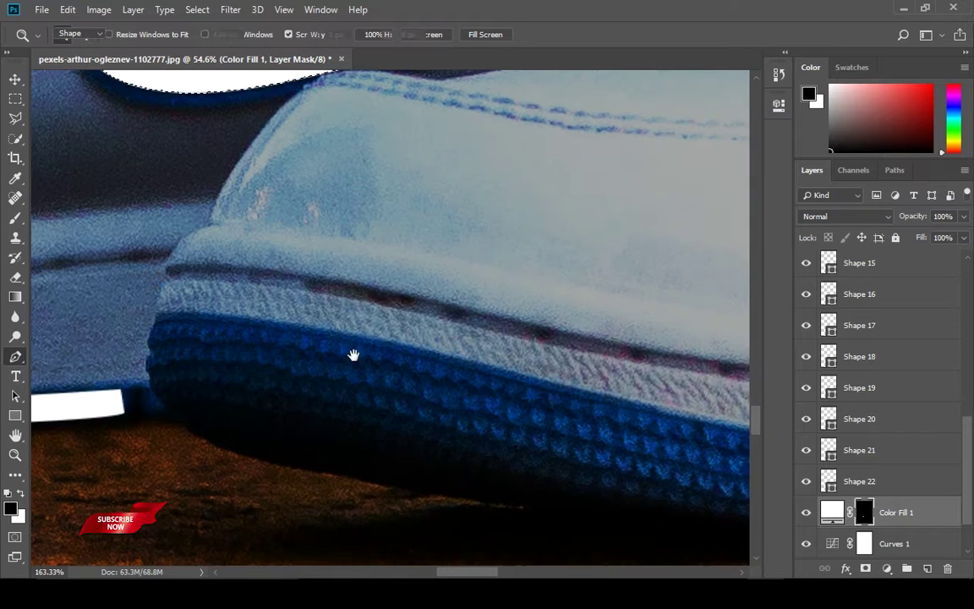
pyautogui.click(163, 285)
pyautogui.click(154, 312)
pyautogui.moveTo(154, 303); pyautogui.dragTo(120, 305)
pyautogui.moveTo(368, 348); pyautogui.dragTo(505, 385)
pyautogui.keyDown('alt'); pyautogui.click(367, 348); pyautogui.keyUp('alt')
# Continue the path along the strip's lower edge to where the blue outsole meets the white tread blocks
pyautogui.moveTo(583, 399); pyautogui.dragTo(202, 339)
pyautogui.moveTo(199, 338); pyautogui.dragTo(302, 363)
pyautogui.moveTo(472, 400); pyautogui.dragTo(504, 409)
pyautogui.moveTo(504, 409); pyautogui.dragTo(173, 348)
pyautogui.moveTo(309, 377); pyautogui.dragTo(357, 387)
pyautogui.click(520, 410)
pyautogui.click(589, 417)
pyautogui.moveTo(599, 421); pyautogui.dragTo(450, 400)
# Trace back along the strip's upper edge below the stitching and close the outline, about 866 px wide and 189 px high
pyautogui.moveTo(436, 311); pyautogui.dragTo(578, 321)
pyautogui.moveTo(142, 285); pyautogui.dragTo(346, 254)
pyautogui.keyDown('alt'); pyautogui.click(435, 287); pyautogui.keyUp('alt')
pyautogui.moveTo(290, 272); pyautogui.dragTo(440, 343)
pyautogui.moveTo(235, 284); pyautogui.dragTo(533, 367)
pyautogui.keyDown('alt'); pyautogui.click(364, 308); pyautogui.keyUp('alt')
pyautogui.moveTo(260, 325); pyautogui.dragTo(196, 336)
pyautogui.keyDown('alt'); pyautogui.click(261, 325); pyautogui.keyUp('alt')
pyautogui.click(251, 349)
# Convert the front toe strip's path into a selection, fill it with white on the Color Fill 1 mask, and deselect
pyautogui.hotkey('ctrl', 'Return')
pyautogui.click(865, 544)
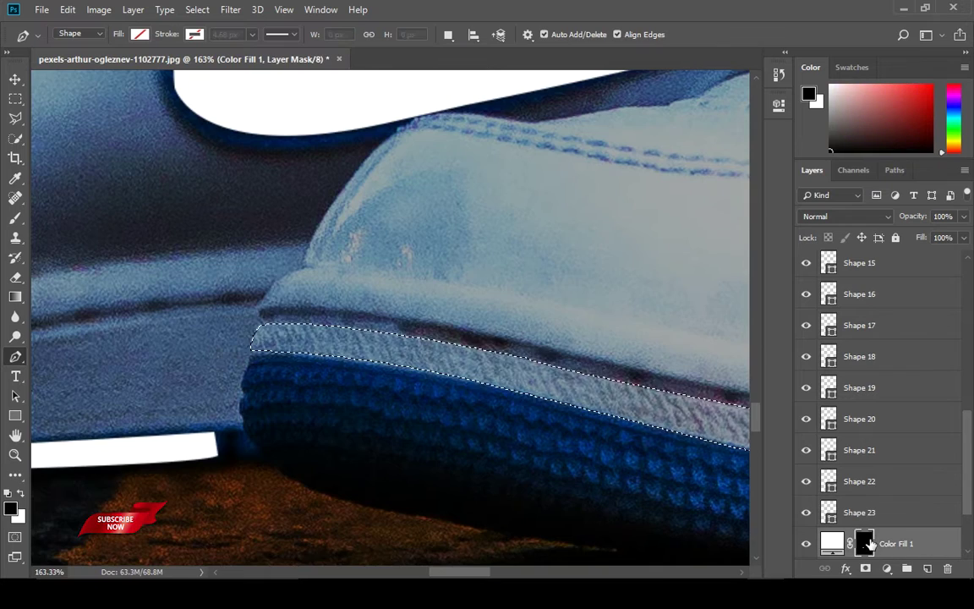
pyautogui.hotkey('ctrl', 'BackSpace')
pyautogui.moveTo(701, 380); pyautogui.dragTo(327, 213)
pyautogui.hotkey('ctrl', '0')
pyautogui.hotkey('ctrl', 'd')
# Trace the front shoe's rear midsole section with the Pen tool along its upper edge and down around the heel
pyautogui.moveTo(428, 463); pyautogui.dragTo(383, 356)
pyautogui.click(274, 358)
pyautogui.moveTo(589, 324)
pyautogui.mouseDown()
pyautogui.moveTo(568, 250)
pyautogui.moveTo(539, 361)
pyautogui.moveTo(534, 324)
pyautogui.mouseUp()
pyautogui.moveTo(539, 309); pyautogui.dragTo(539, 279)
pyautogui.hotkey('ctrl', 'z')
pyautogui.click(352, 345)
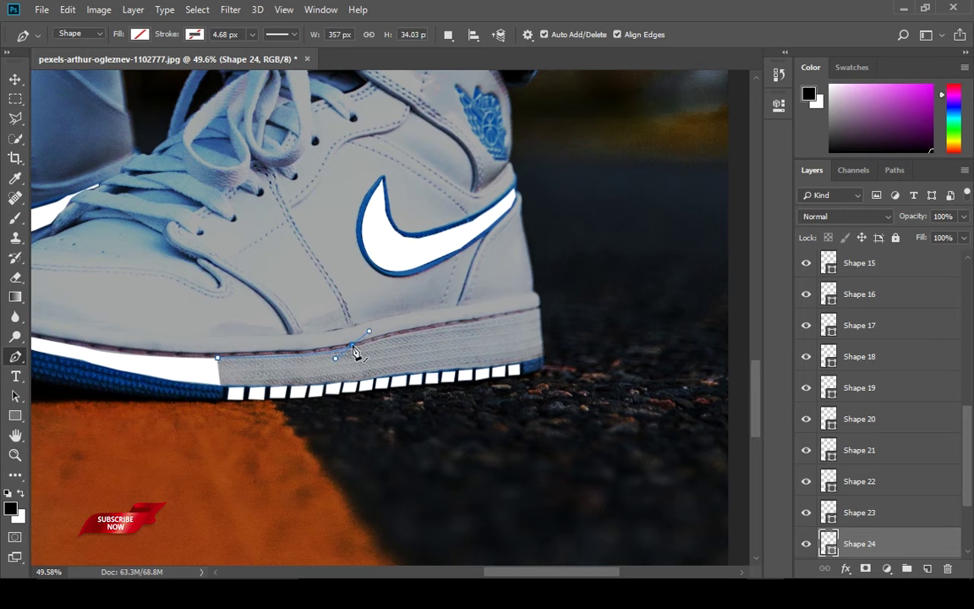
pyautogui.click(537, 309)
pyautogui.click(543, 356)
pyautogui.click(521, 364)
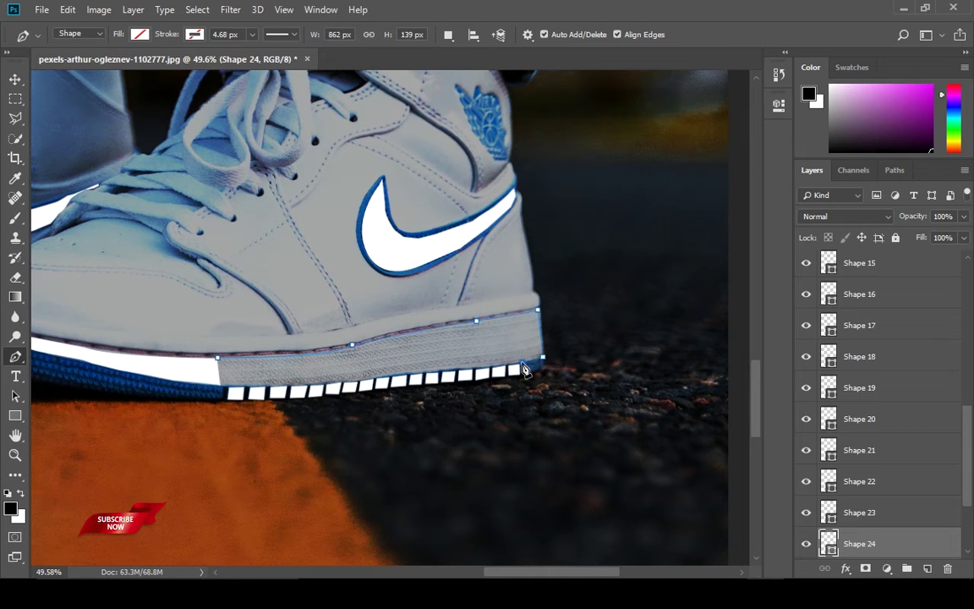
# Continue the path forward above the tread blocks and close it at the toe strip, about 862 px wide and 202 px high
pyautogui.moveTo(399, 373); pyautogui.dragTo(392, 373)
pyautogui.moveTo(457, 359); pyautogui.dragTo(541, 361)
pyautogui.moveTo(312, 401); pyautogui.dragTo(532, 333)
pyautogui.moveTo(340, 349); pyautogui.dragTo(524, 312)
pyautogui.keyDown('alt'); pyautogui.click(341, 349); pyautogui.keyUp('alt')
pyautogui.moveTo(247, 323); pyautogui.dragTo(81, 312)
pyautogui.keyDown('alt'); pyautogui.click(246, 323); pyautogui.keyUp('alt')
pyautogui.click(242, 249)
pyautogui.click(242, 251)
# Convert the heel section's path into a selection, fill it with white on the Color Fill 1 mask, and deselect
pyautogui.hotkey('ctrl', 'Return')
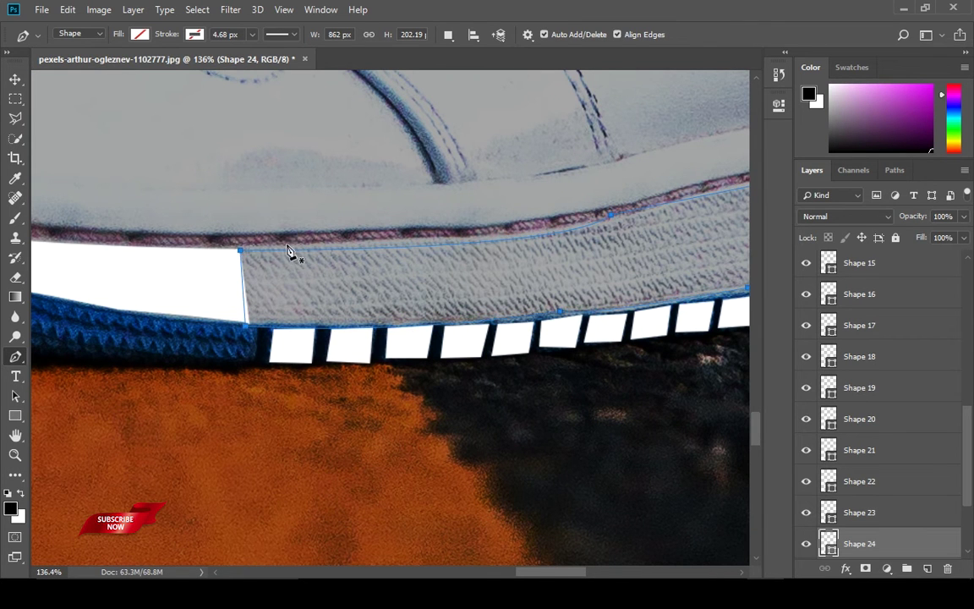
pyautogui.scroll(-1, 873, 540)
pyautogui.click(868, 544)
pyautogui.hotkey('ctrl', 'BackSpace')
pyautogui.hotkey('ctrl', '0')
pyautogui.press('z')
pyautogui.moveTo(485, 449); pyautogui.dragTo(541, 444)
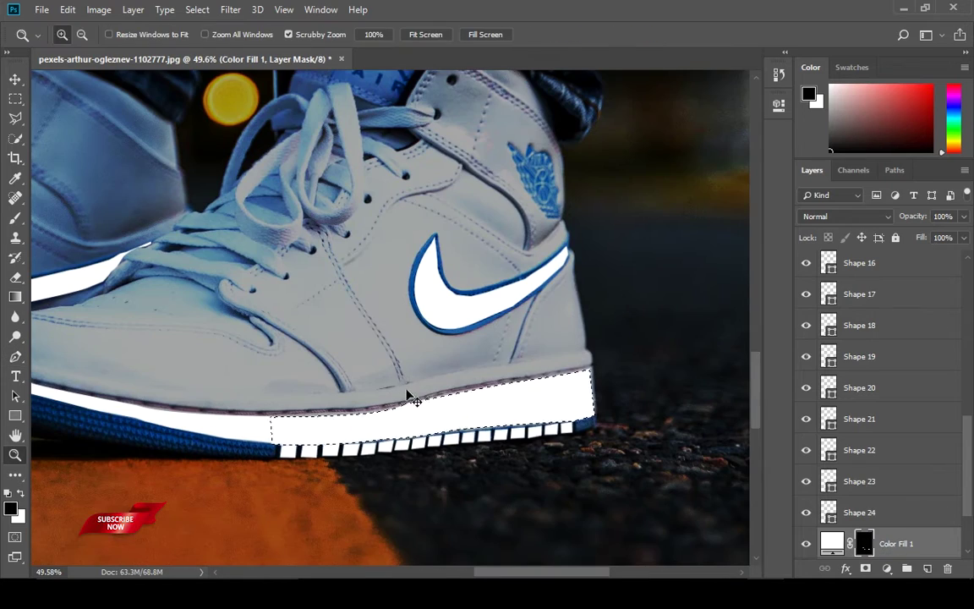
pyautogui.hotkey('ctrl', 'd')
# Start a Pen tool path at the rear shoe's toe, following the lower edge of its midsole above the blue outsole
pyautogui.click(15, 80)
pyautogui.click(589, 425)
pyautogui.moveTo(125, 418); pyautogui.dragTo(424, 383)
pyautogui.press('z')
pyautogui.moveTo(173, 351); pyautogui.dragTo(196, 351)
pyautogui.press('p')
pyautogui.click(178, 343)
pyautogui.click(169, 352)
pyautogui.click(172, 362)
pyautogui.click(265, 378)
pyautogui.click(364, 410)
pyautogui.moveTo(464, 439); pyautogui.dragTo(485, 448)
# Continue the rear midsole path along its lower edge, above the white sole strip, toward the front shoe's toe
pyautogui.moveTo(614, 459); pyautogui.dragTo(370, 375)
pyautogui.click(370, 375)
pyautogui.click(428, 382)
pyautogui.moveTo(442, 366); pyautogui.dragTo(165, 315)
pyautogui.click(183, 330)
pyautogui.click(228, 332)
pyautogui.click(429, 329)
pyautogui.click(515, 327)
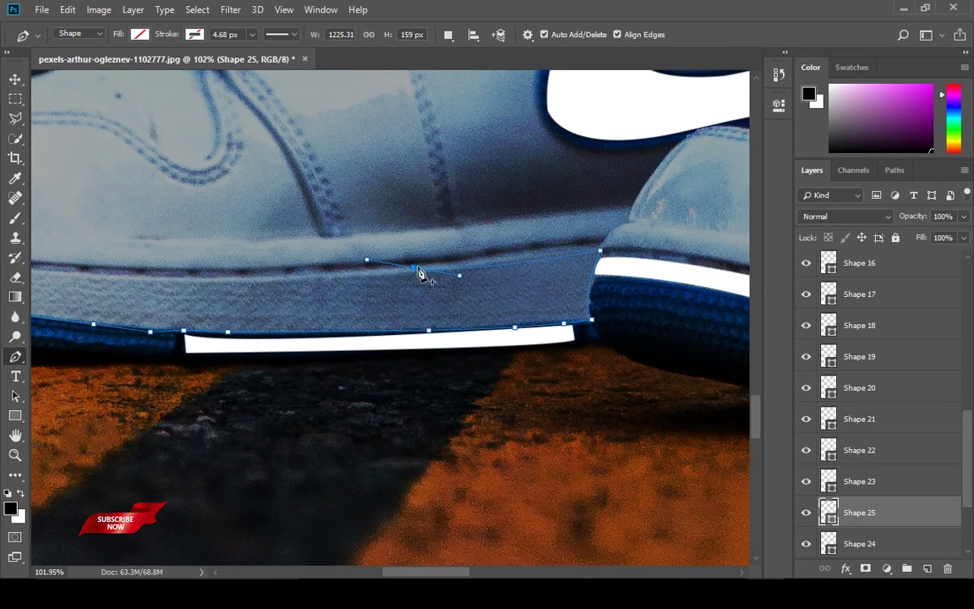
# Trace back along the rear midsole's upper edge to the toe and close the outline, about 1225 px wide and 159 px high
pyautogui.moveTo(362, 291); pyautogui.dragTo(489, 283)
pyautogui.moveTo(417, 270); pyautogui.dragTo(486, 294)
pyautogui.keyDown('alt'); pyautogui.click(417, 271); pyautogui.keyUp('alt')
pyautogui.moveTo(258, 259); pyautogui.dragTo(223, 242)
pyautogui.keyDown('alt'); pyautogui.click(257, 259); pyautogui.keyUp('alt')
pyautogui.moveTo(173, 284); pyautogui.dragTo(453, 407)
pyautogui.moveTo(339, 353); pyautogui.dragTo(315, 342)
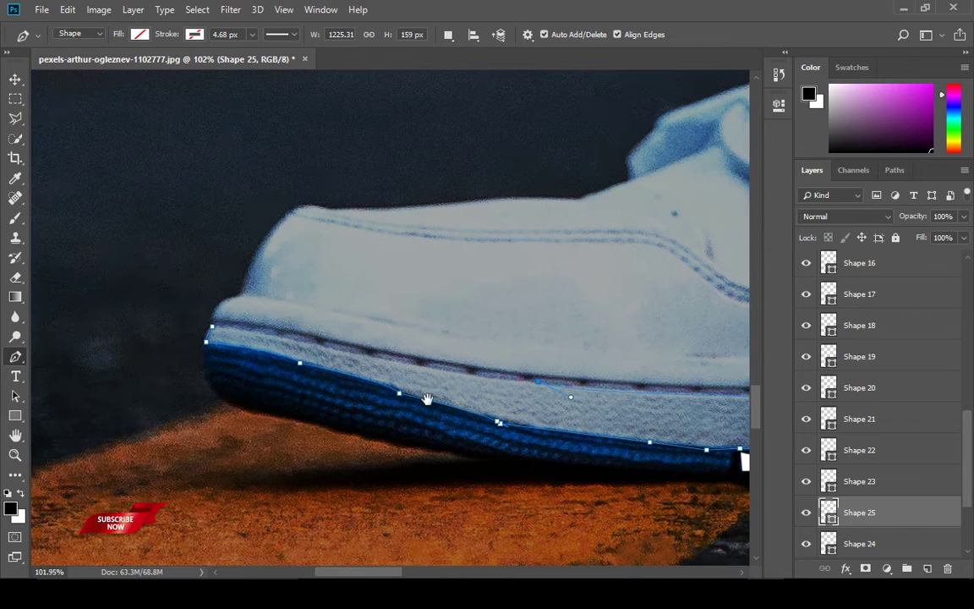
pyautogui.keyDown('alt'); pyautogui.click(339, 352); pyautogui.keyUp('alt')
pyautogui.moveTo(245, 338); pyautogui.dragTo(327, 364)
pyautogui.click(301, 352)
pyautogui.click(294, 352)
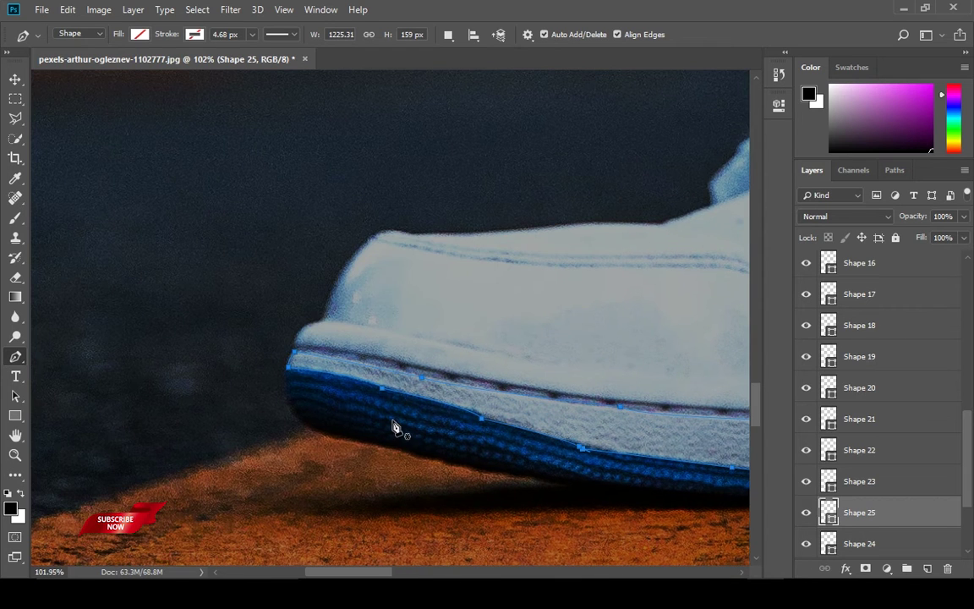
# Convert the rear midsole's path into a selection, fill it with white on the Color Fill 1 mask, and deselect
pyautogui.hotkey('ctrl', 'Return')
pyautogui.scroll(-3, 884, 461)
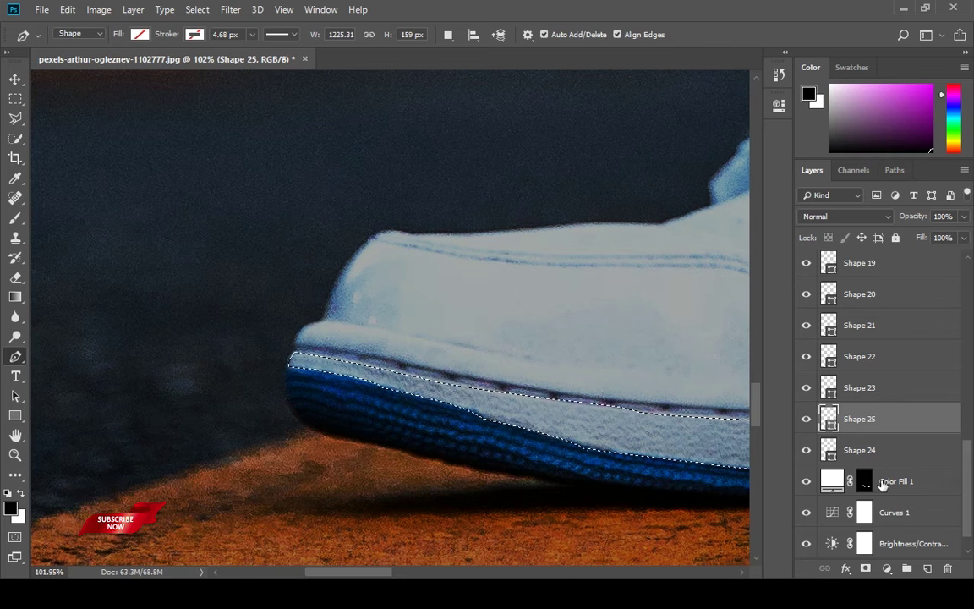
pyautogui.click(865, 481)
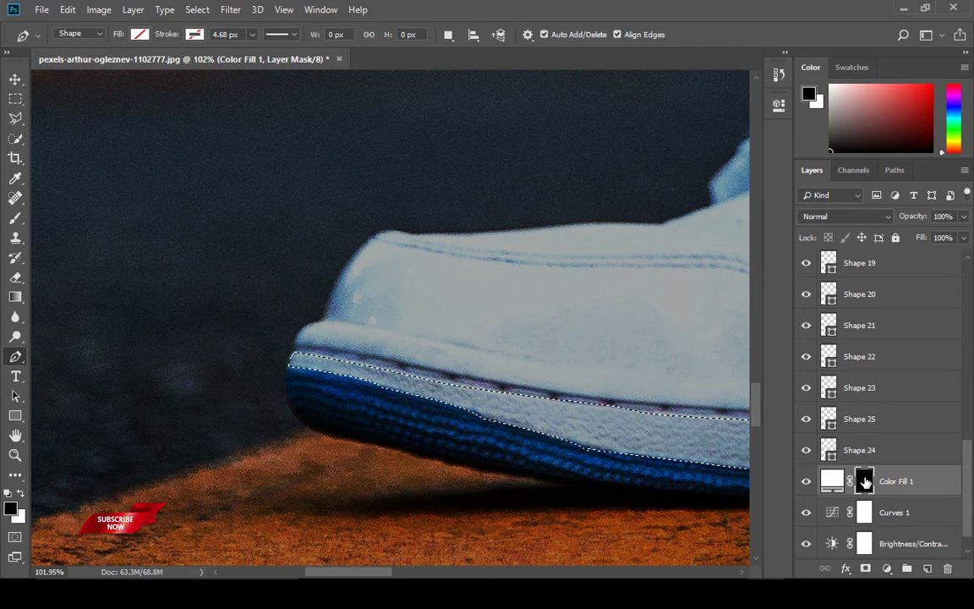
pyautogui.hotkey('ctrl', 'Delete')
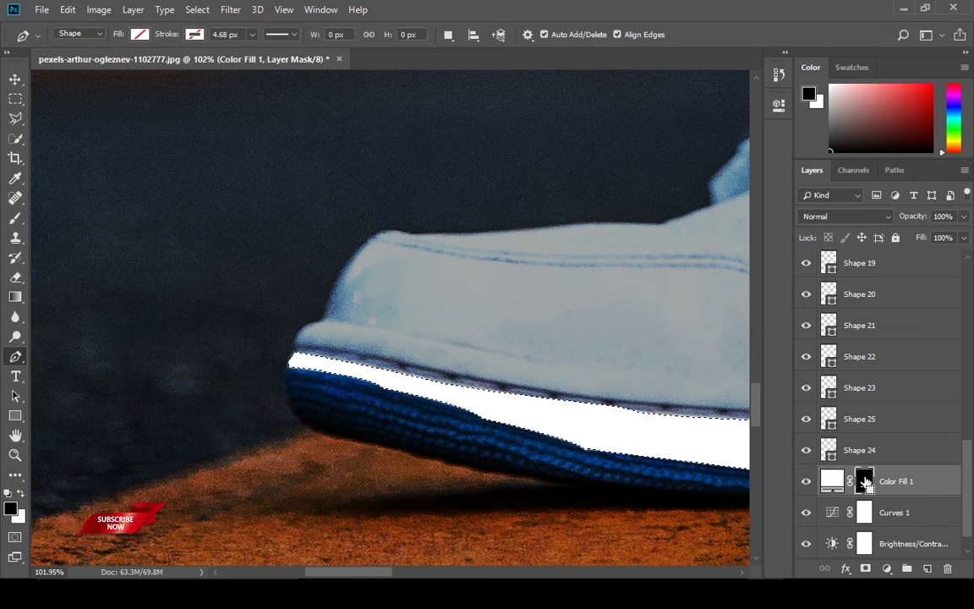
pyautogui.hotkey('ctrl', '0')
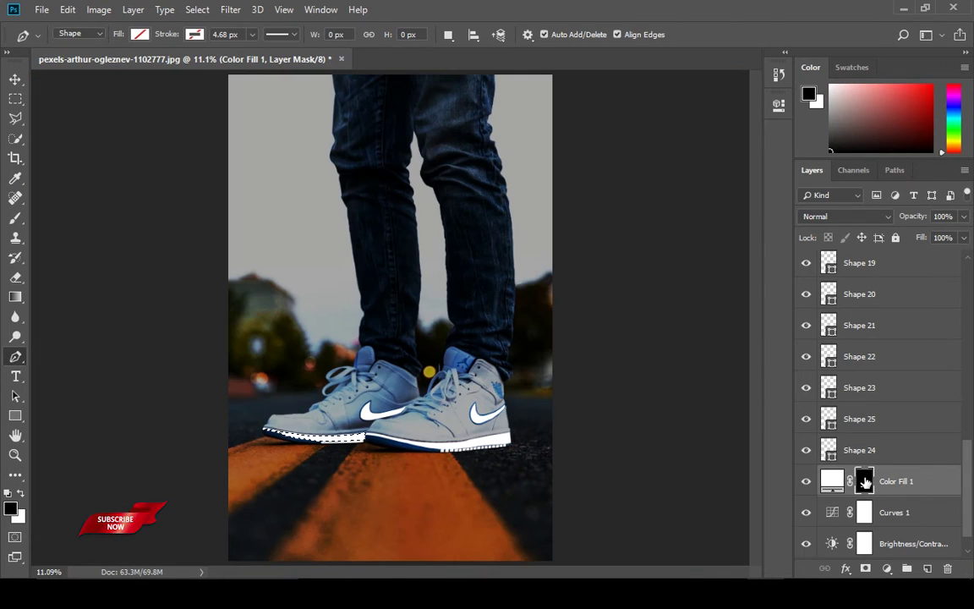
pyautogui.hotkey('ctrl', 'd')
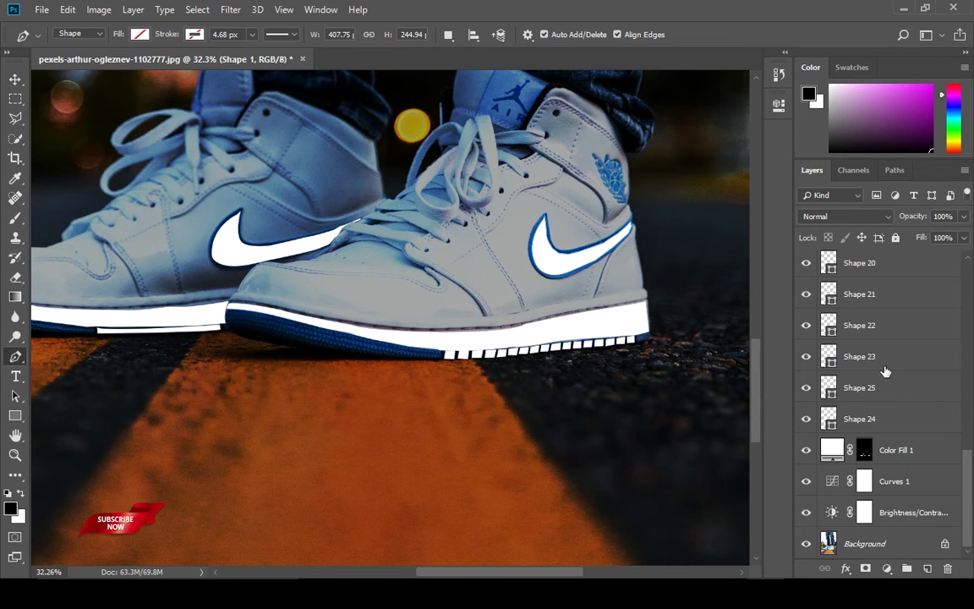
# Delete the shape layers Shape 17 through Shape 23 and Shape 25
pyautogui.scroll(3, 870, 310)
pyautogui.scroll(-1, 866, 291)
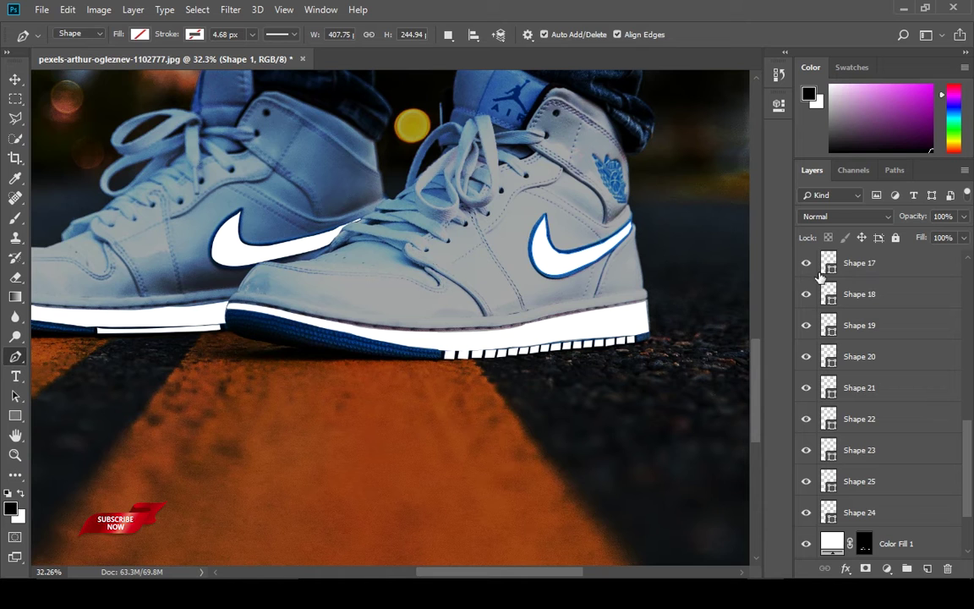
pyautogui.click(849, 267)
pyautogui.press('Delete')
pyautogui.press('Delete')
pyautogui.press('Delete')
pyautogui.press('Delete')
pyautogui.press('Delete')
pyautogui.press('Delete')
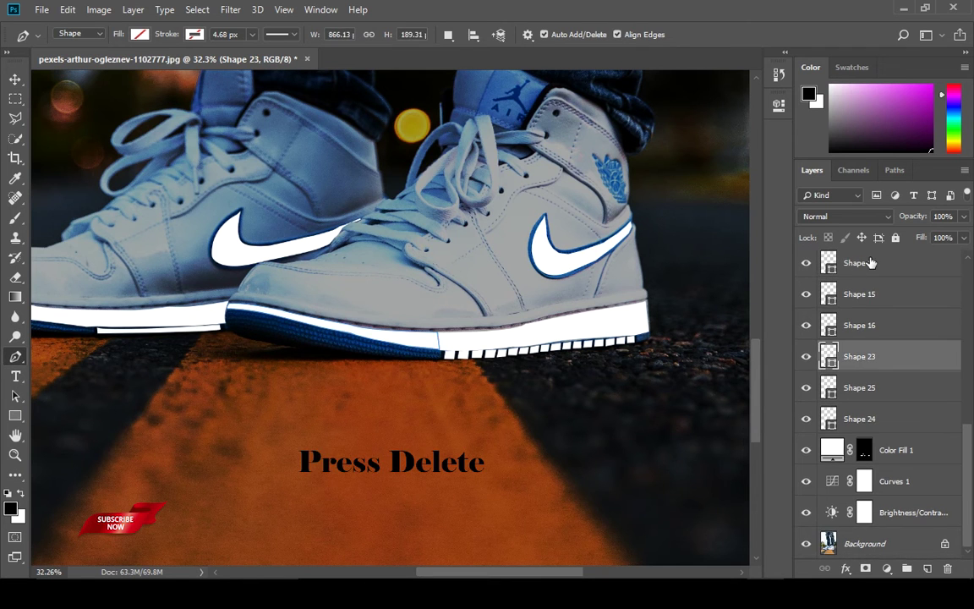
pyautogui.press('Delete')
pyautogui.press('Delete')
# Delete the shape layers Shape 9 through Shape 12 and Shape 14 through Shape 16
pyautogui.click(870, 262)
pyautogui.press('Delete')
pyautogui.press('Delete')
pyautogui.press('Delete')
pyautogui.press('Delete')
pyautogui.press('Delete')
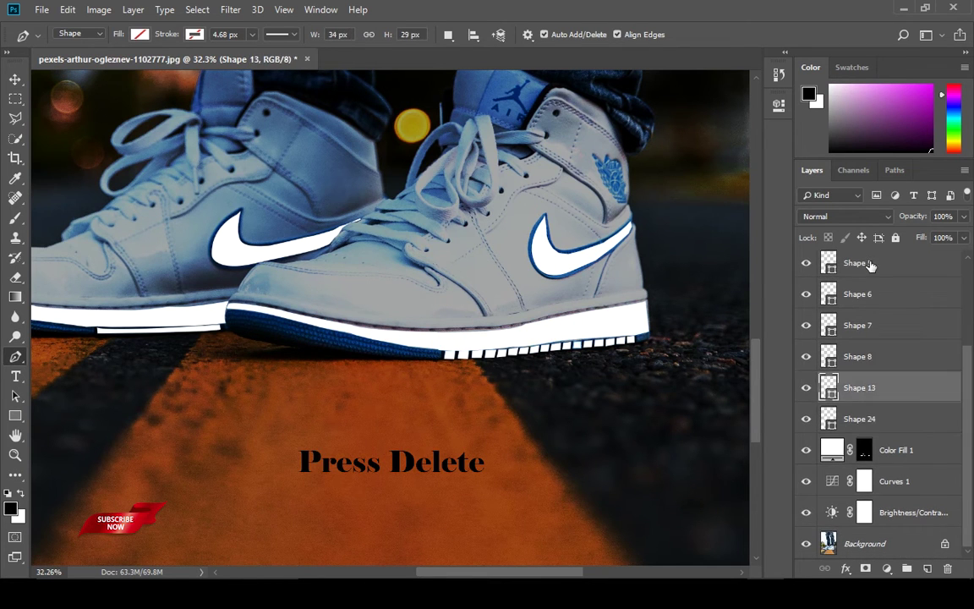
# Delete all remaining shape layers above the Color Fill 1 layer
pyautogui.click(871, 272)
pyautogui.press('Delete')
pyautogui.press('Delete')
pyautogui.press('Delete')
pyautogui.click(871, 272)
pyautogui.press('Delete')
pyautogui.press('Delete')
pyautogui.press('Delete')
pyautogui.press('Delete')
pyautogui.press('Delete')
pyautogui.press('Delete')
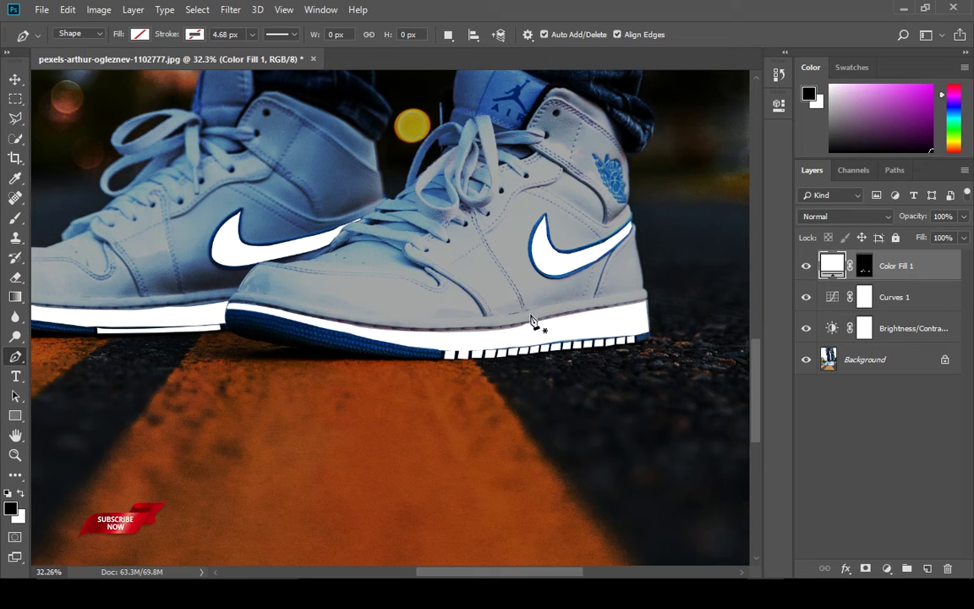
# Target the Color Fill 1 mask and choose the Blur tool with a 417 px brush
pyautogui.click(864, 267)
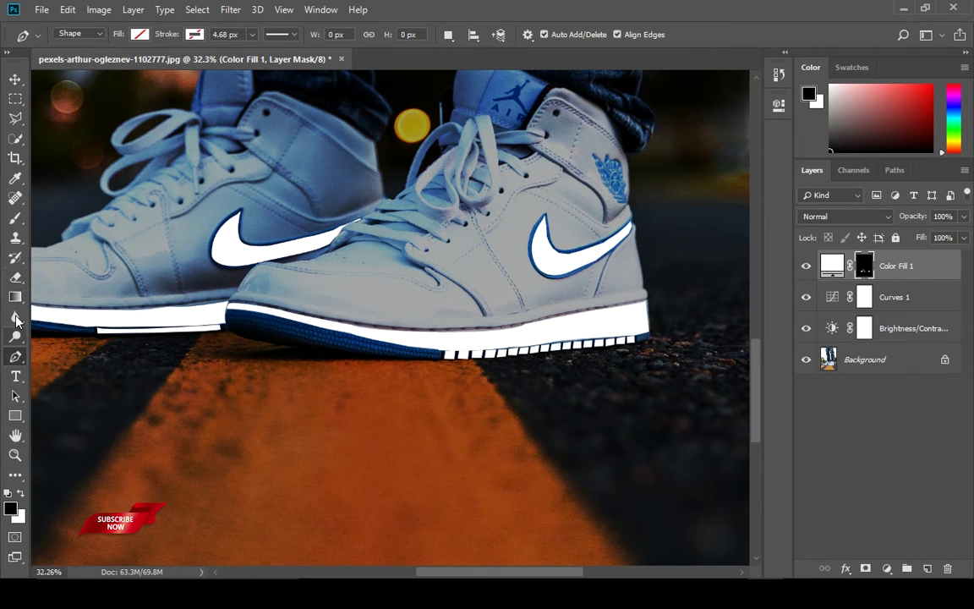
pyautogui.click(15, 316)
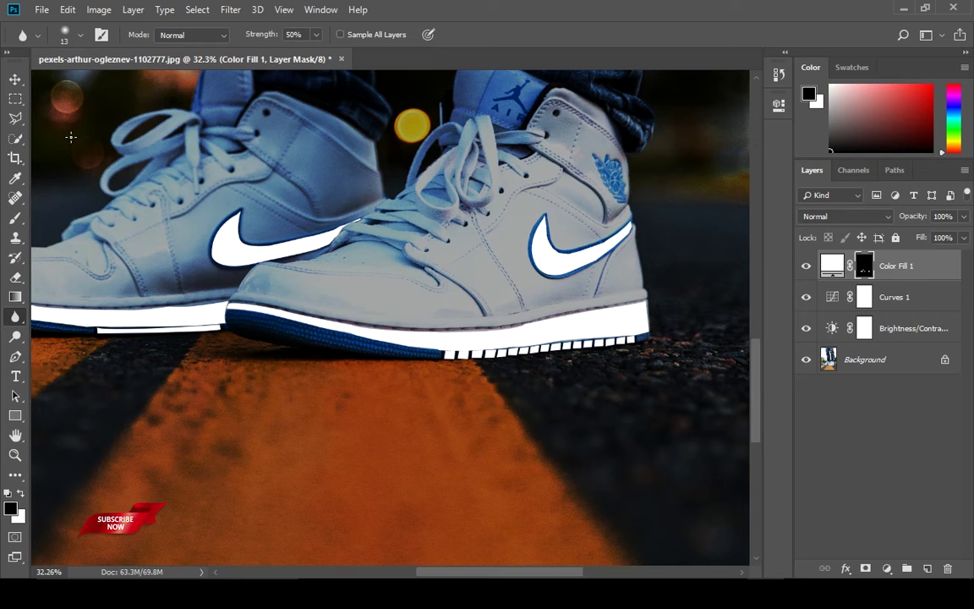
pyautogui.rightClick(125, 234)
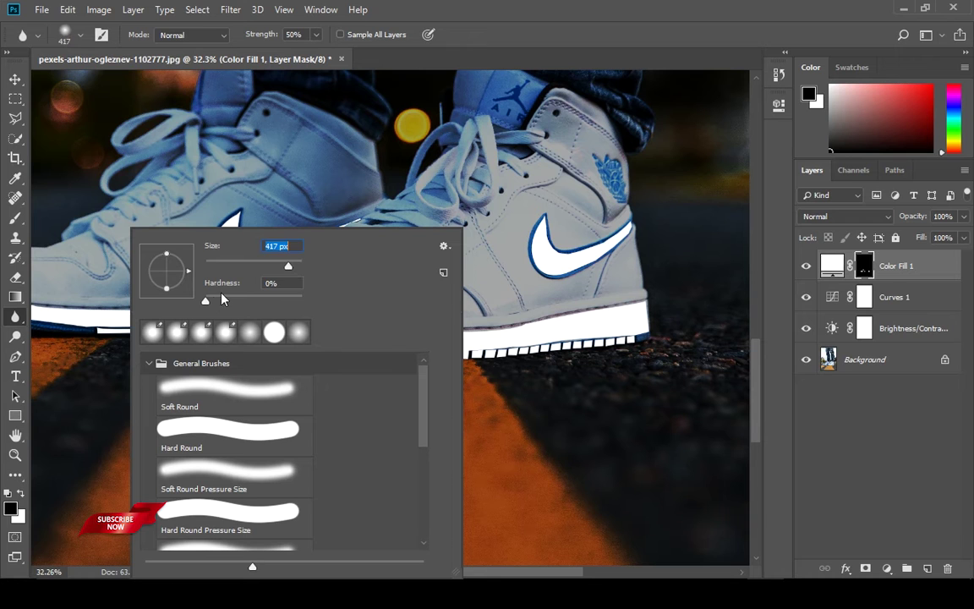
pyautogui.click(458, 23)
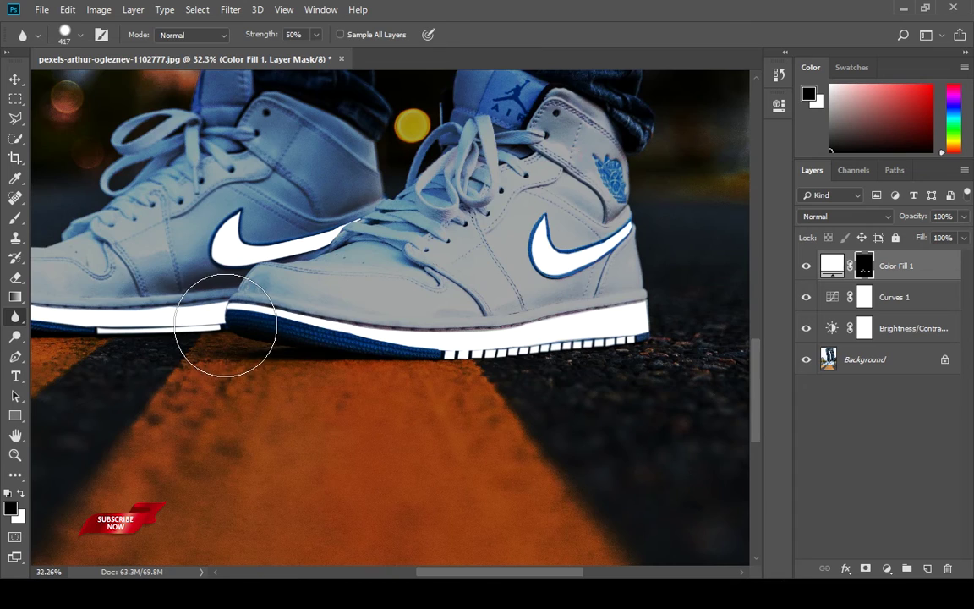
# Reduce the Blur brush to 91 px and soften the white fill's edges at the front of the rear shoe's midsole
pyautogui.press('z')
pyautogui.moveTo(194, 319); pyautogui.dragTo(304, 365)
pyautogui.moveTo(280, 312); pyautogui.dragTo(759, 284)
pyautogui.moveTo(305, 277); pyautogui.dragTo(648, 226)
pyautogui.moveTo(227, 216); pyautogui.dragTo(463, 280)
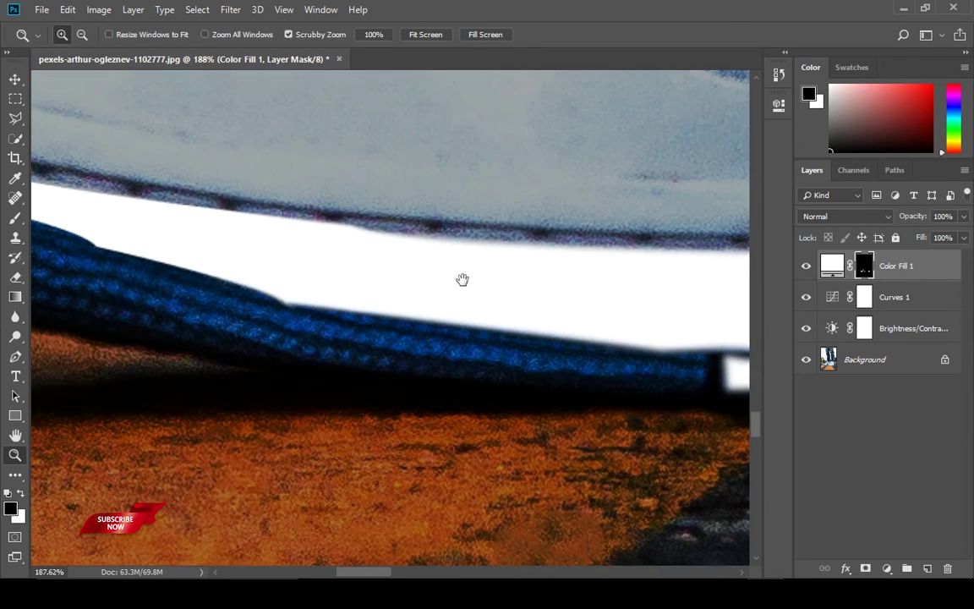
pyautogui.press('b')
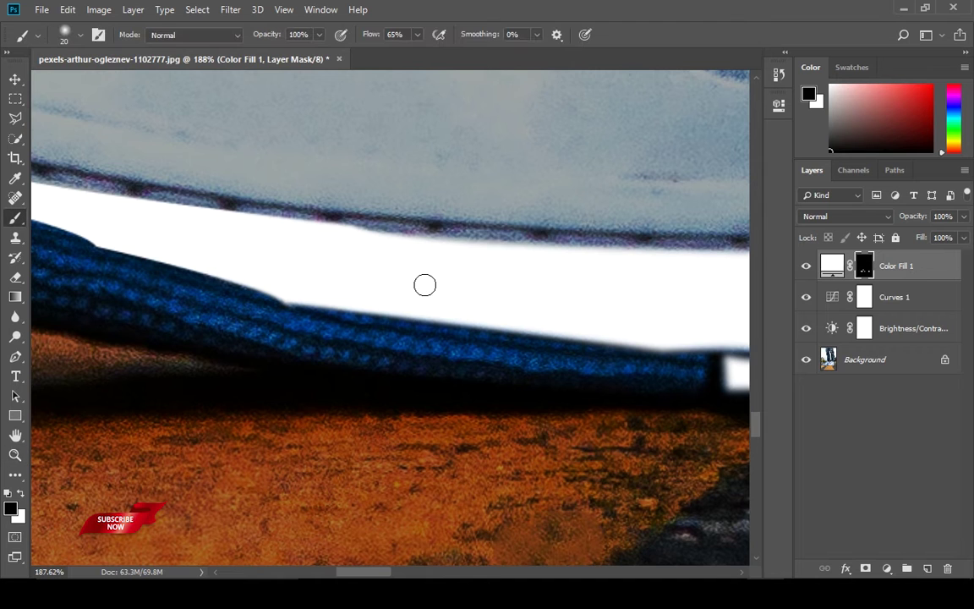
pyautogui.click(16, 317)
pyautogui.rightClick(331, 226)
pyautogui.moveTo(447, 269); pyautogui.dragTo(452, 269)
pyautogui.press('Return')
pyautogui.moveTo(253, 263)
pyautogui.mouseDown()
pyautogui.moveTo(512, 317)
pyautogui.moveTo(574, 398)
pyautogui.moveTo(245, 253)
pyautogui.mouseUp()
# Blur the mask edges along the rest of the rear shoe's midsole and its lower sole strip
pyautogui.moveTo(700, 403); pyautogui.dragTo(268, 250)
pyautogui.moveTo(642, 330); pyautogui.dragTo(204, 289)
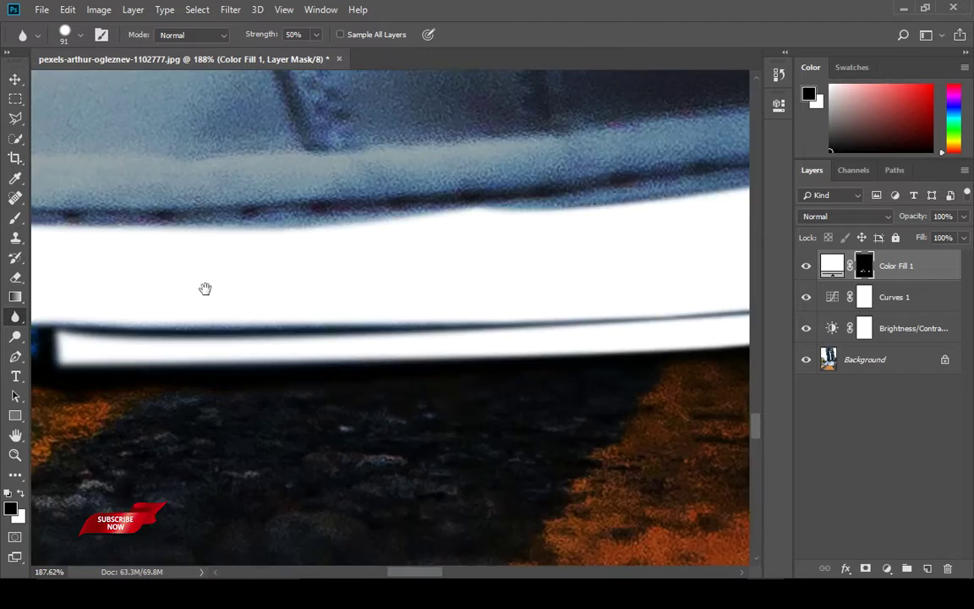
pyautogui.moveTo(618, 271); pyautogui.dragTo(228, 283)
pyautogui.moveTo(635, 291); pyautogui.dragTo(304, 288)
# Blur the mask edges along the front shoe's midsole strip from the toe to the first tread blocks
pyautogui.moveTo(474, 311)
pyautogui.mouseDown()
pyautogui.moveTo(253, 245)
pyautogui.moveTo(363, 289)
pyautogui.mouseUp()
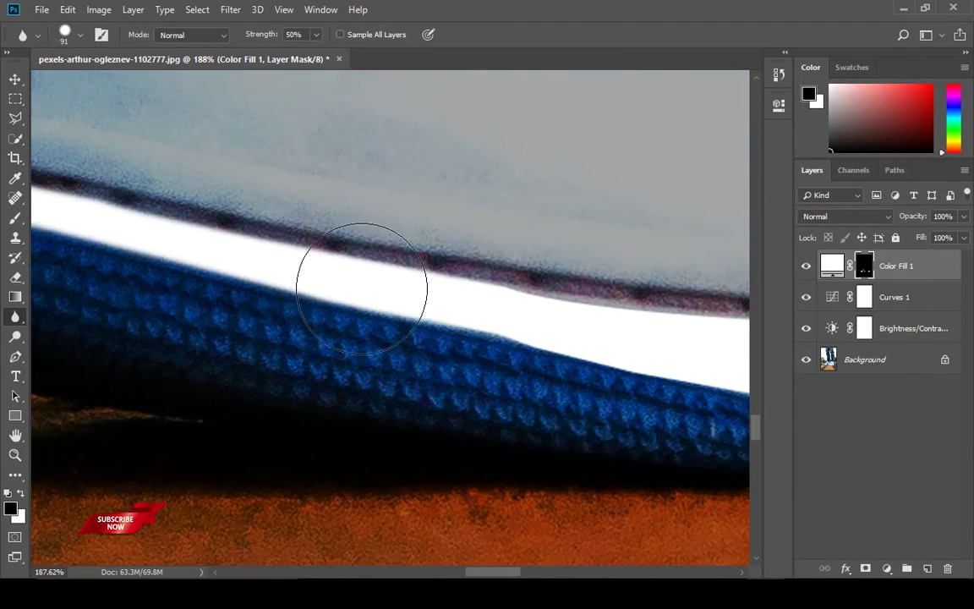
pyautogui.moveTo(583, 317); pyautogui.dragTo(465, 305)
pyautogui.moveTo(592, 355); pyautogui.dragTo(372, 320)
pyautogui.moveTo(620, 293); pyautogui.dragTo(250, 202)
pyautogui.moveTo(601, 324); pyautogui.dragTo(528, 298)
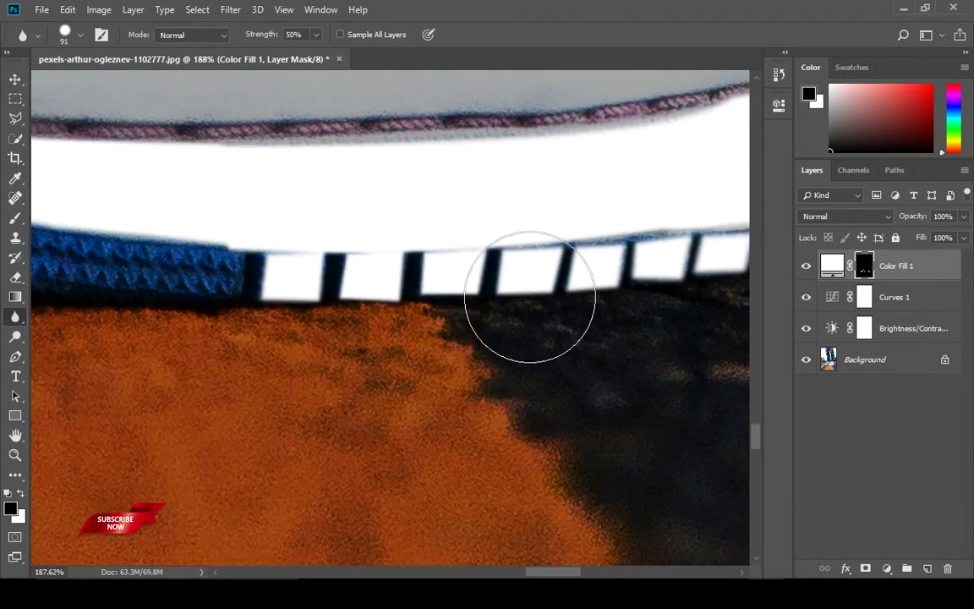
# Blur the mask edges of the tread blocks and midsole toward the front shoe's heel
pyautogui.moveTo(651, 270); pyautogui.dragTo(304, 389)
pyautogui.moveTo(596, 286); pyautogui.dragTo(372, 393)
pyautogui.moveTo(677, 373); pyautogui.dragTo(676, 190)
# Examine the softened mask edges on both shoes' swooshes and the result across the whole photo
pyautogui.moveTo(126, 473)
pyautogui.mouseDown()
pyautogui.moveTo(384, 259)
pyautogui.moveTo(377, 508)
pyautogui.mouseUp()
pyautogui.moveTo(372, 127); pyautogui.dragTo(362, 325)
pyautogui.moveTo(372, 81); pyautogui.dragTo(314, 178)
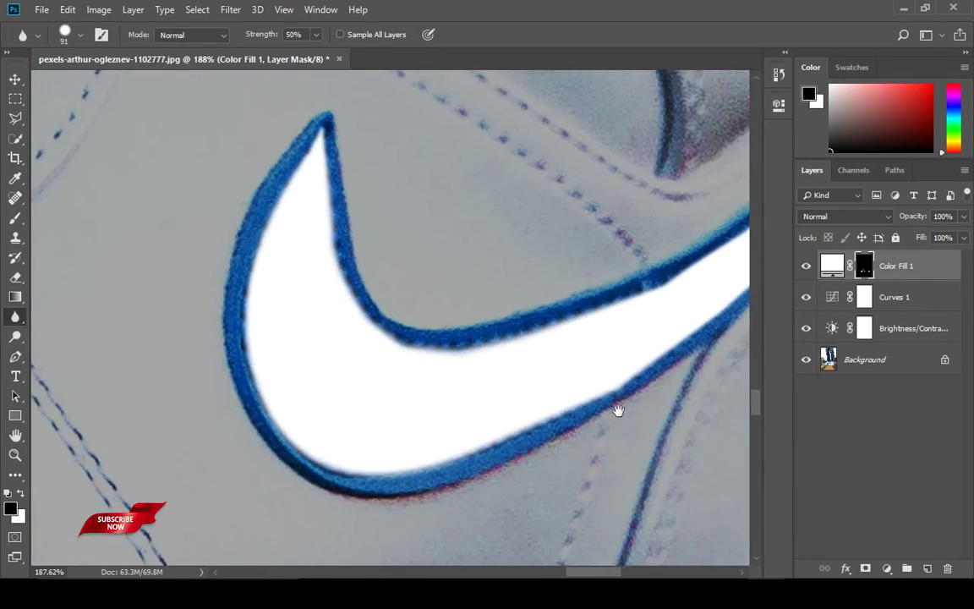
pyautogui.moveTo(617, 408); pyautogui.dragTo(253, 254)
pyautogui.moveTo(102, 203); pyautogui.dragTo(414, 389)
pyautogui.moveTo(249, 159); pyautogui.dragTo(592, 431)
pyautogui.moveTo(101, 338); pyautogui.dragTo(685, 194)
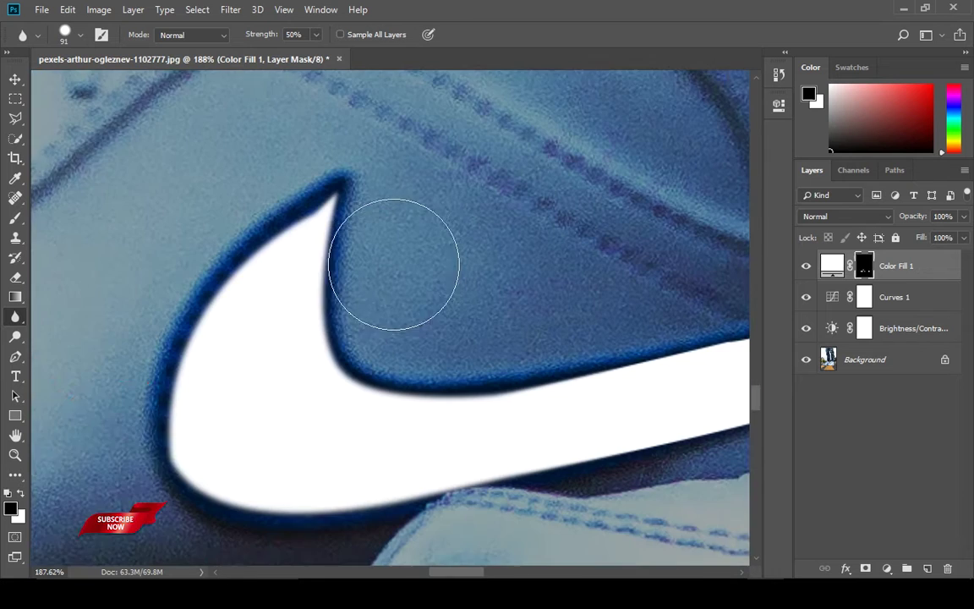
pyautogui.moveTo(435, 423); pyautogui.dragTo(265, 371)
pyautogui.hotkey('ctrl', '0')
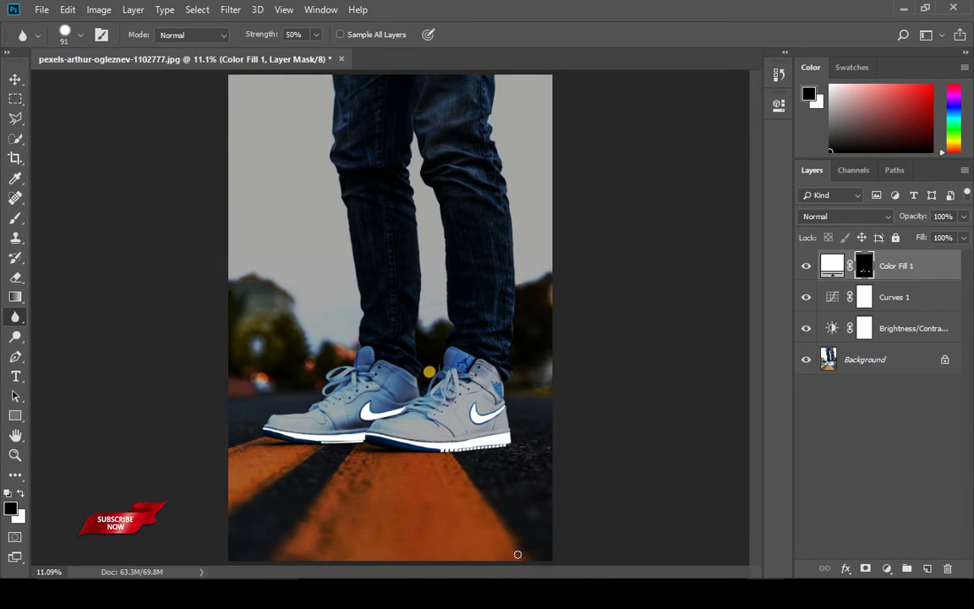
pyautogui.press('v')
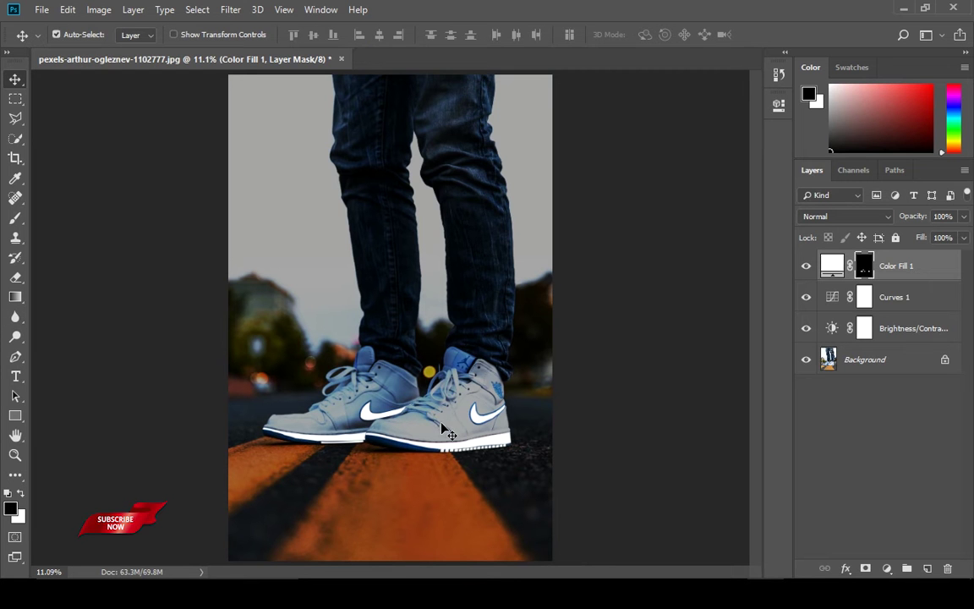
# Add an Outer Glow effect to the Color Fill 1 layer and set its contour to linear
pyautogui.press('z')
pyautogui.moveTo(426, 423); pyautogui.dragTo(491, 458)
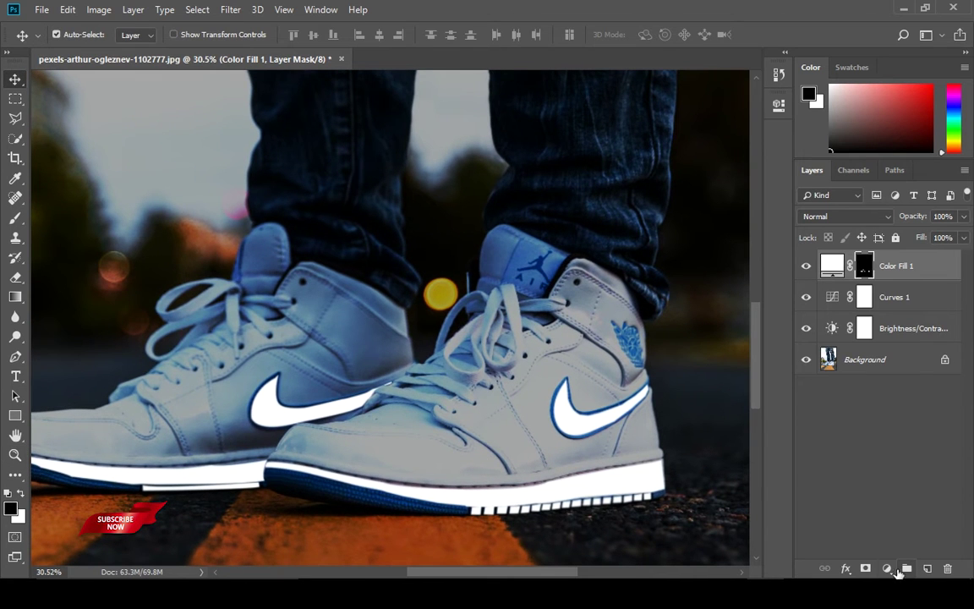
pyautogui.click(847, 569)
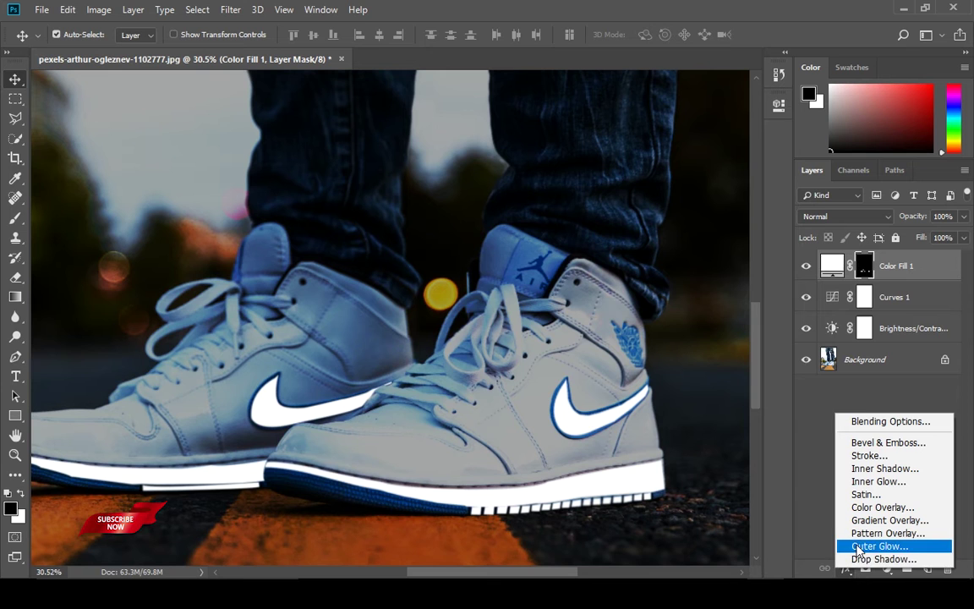
pyautogui.click(858, 547)
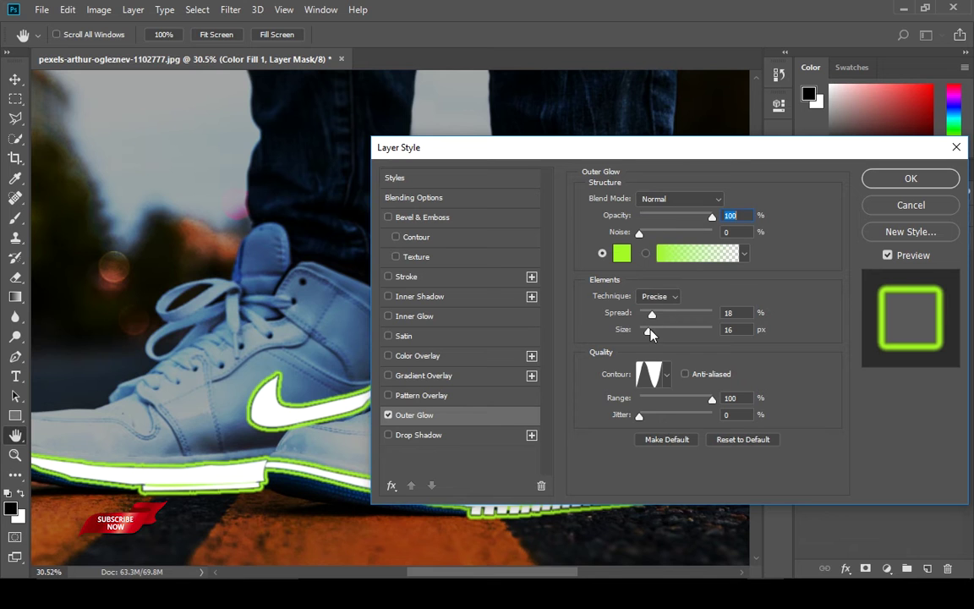
pyautogui.click(664, 373)
pyautogui.click(573, 410)
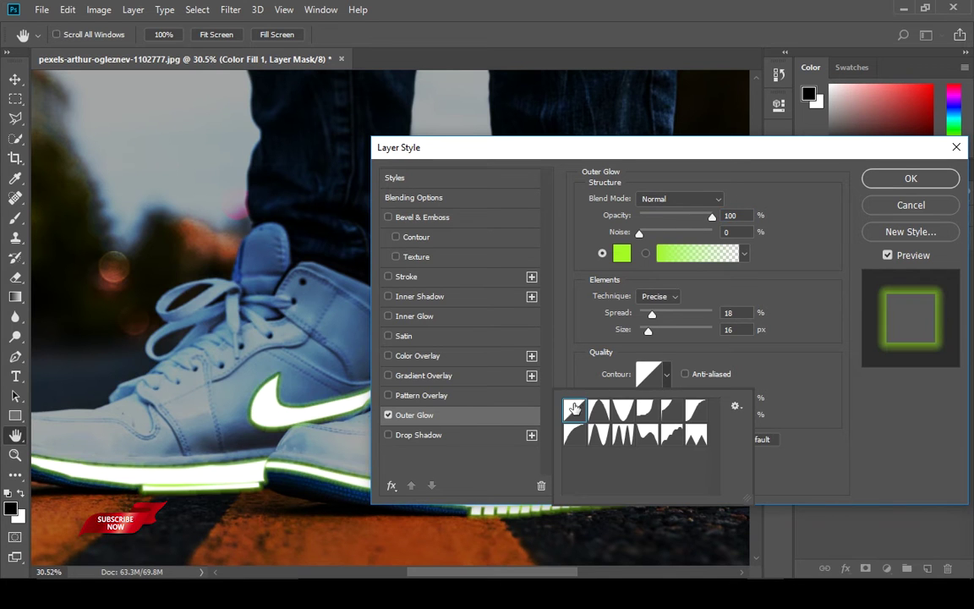
# Change the Outer Glow colour to cyan 00fffc
pyautogui.click(623, 254)
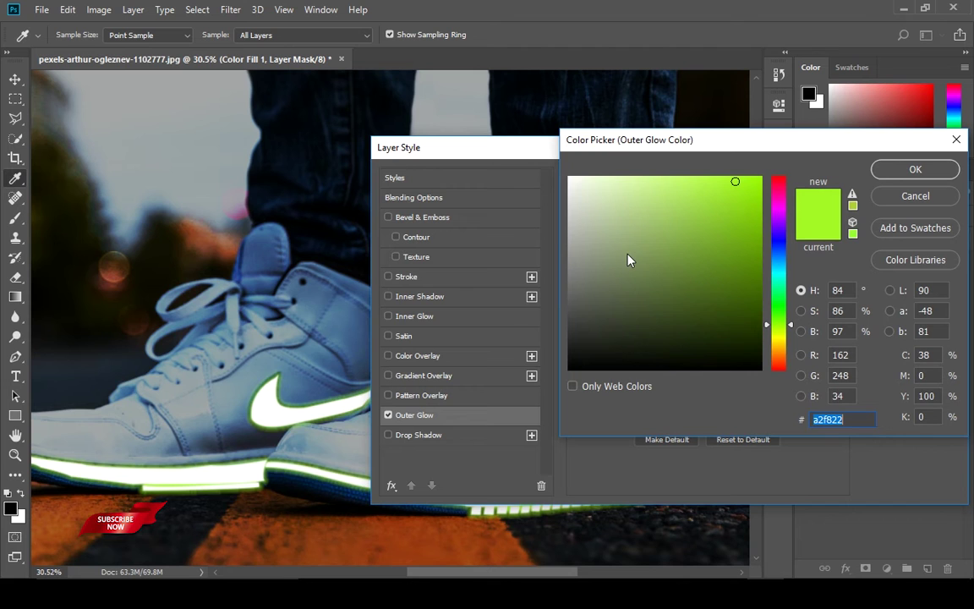
pyautogui.write('22f8f5')
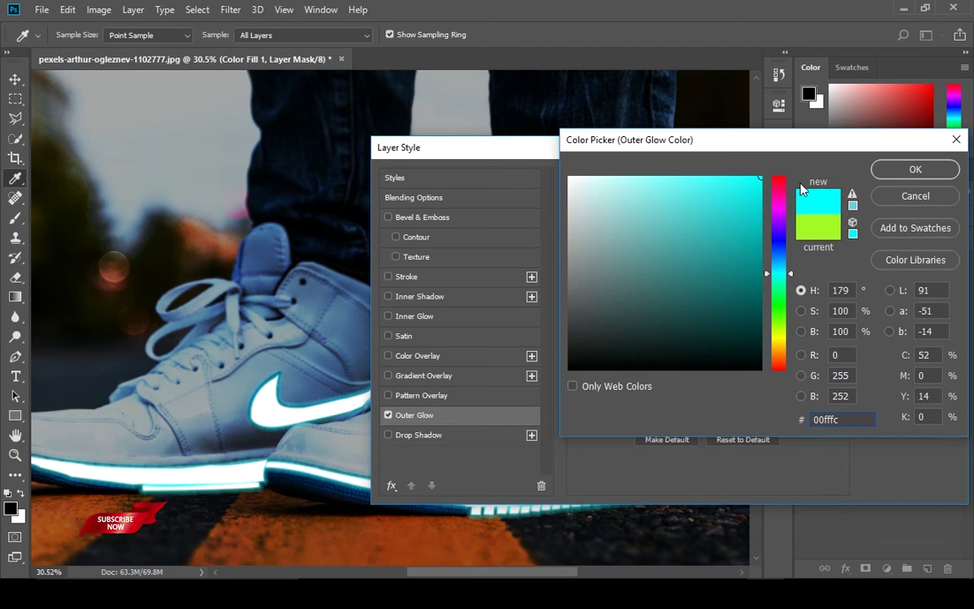
pyautogui.click(913, 169)
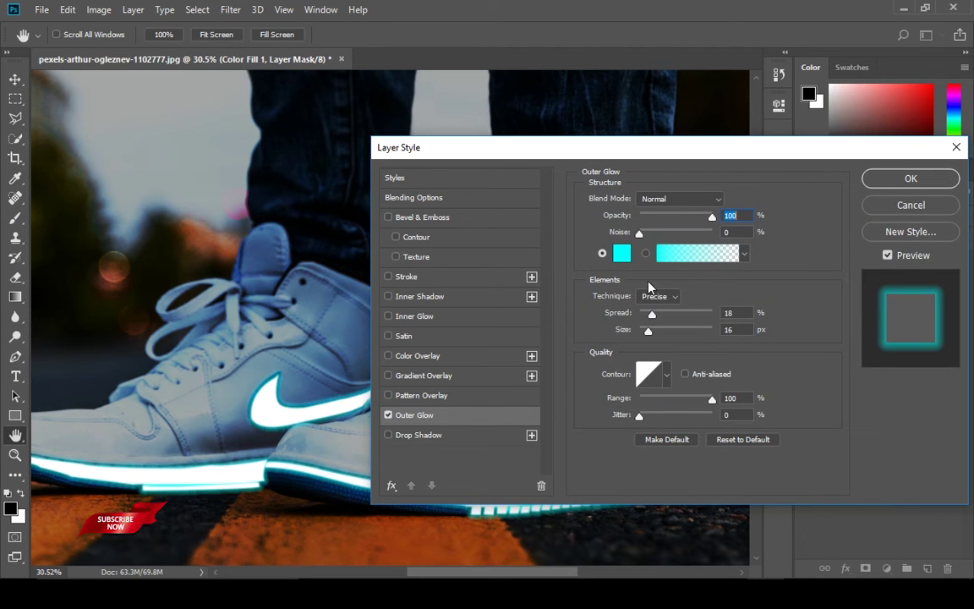
# Set the Outer Glow to 76% opacity, 0% spread, 114 px size and 50% range
pyautogui.press('Tab')
pyautogui.moveTo(652, 334)
pyautogui.mouseDown()
pyautogui.moveTo(672, 329)
pyautogui.moveTo(662, 332)
pyautogui.moveTo(650, 315)
pyautogui.moveTo(663, 322)
pyautogui.moveTo(637, 324)
pyautogui.moveTo(672, 336)
pyautogui.moveTo(661, 337)
pyautogui.mouseUp()
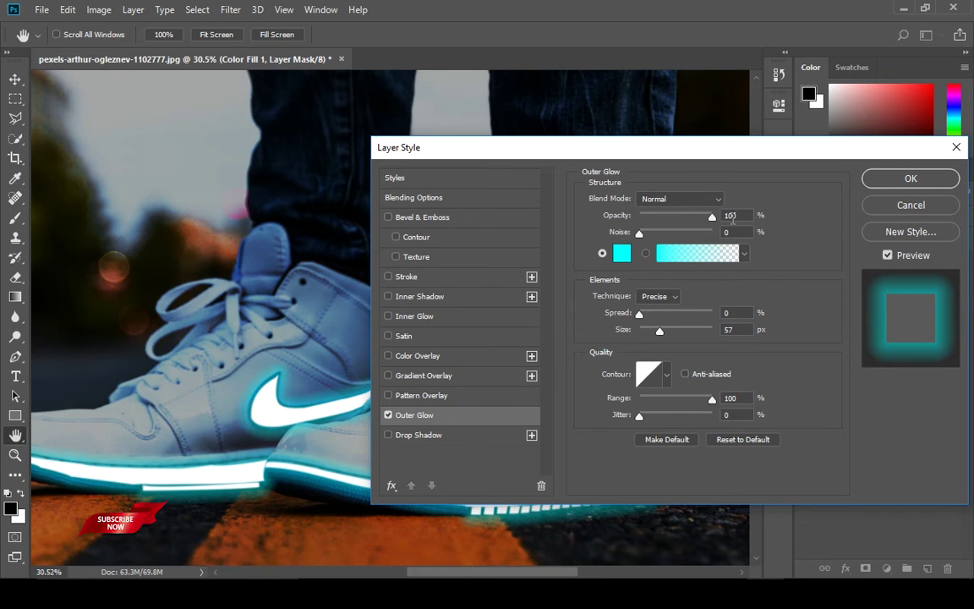
pyautogui.moveTo(712, 217); pyautogui.dragTo(710, 219)
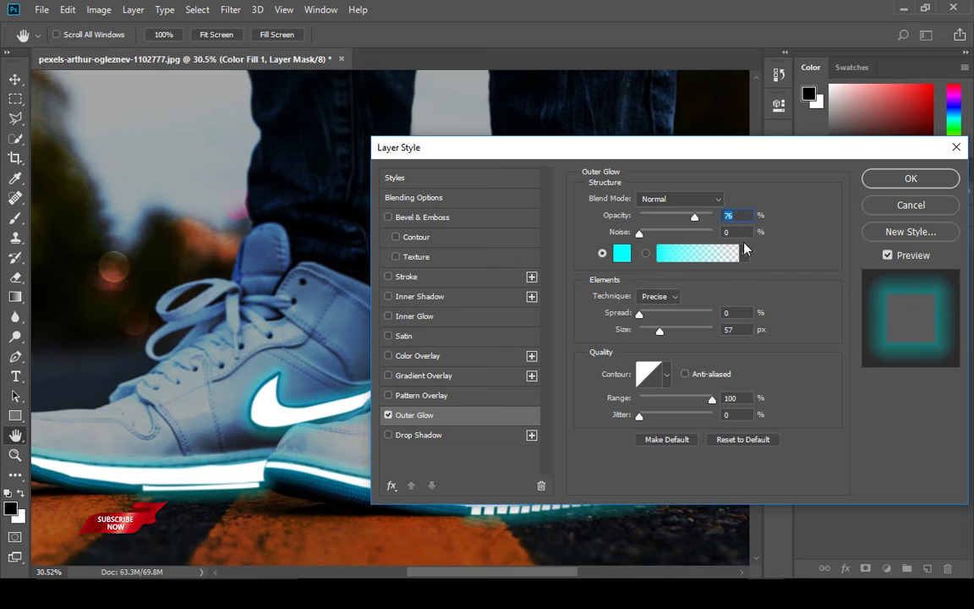
pyautogui.click(723, 329)
pyautogui.moveTo(662, 333); pyautogui.dragTo(676, 338)
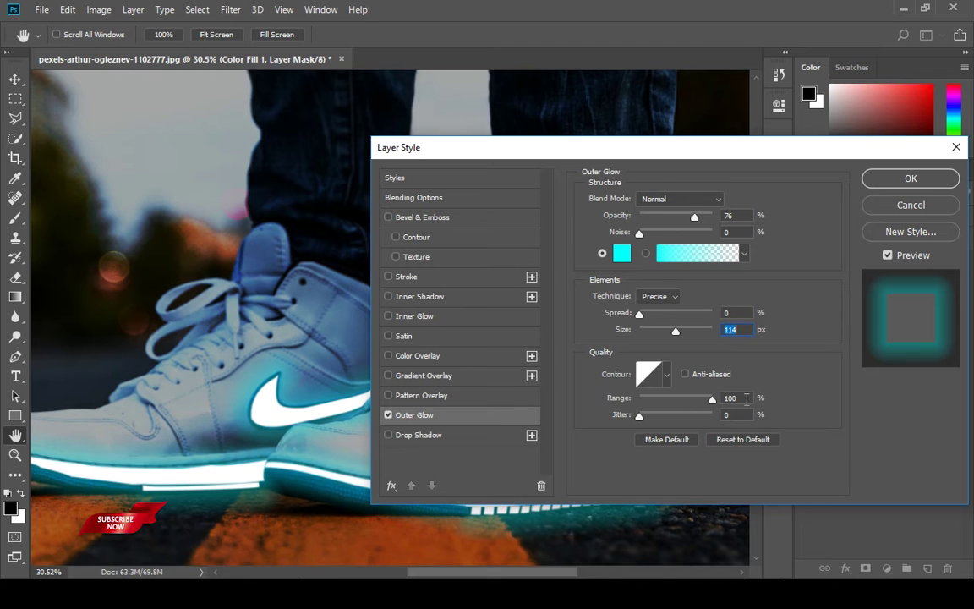
pyautogui.moveTo(715, 407); pyautogui.dragTo(675, 409)
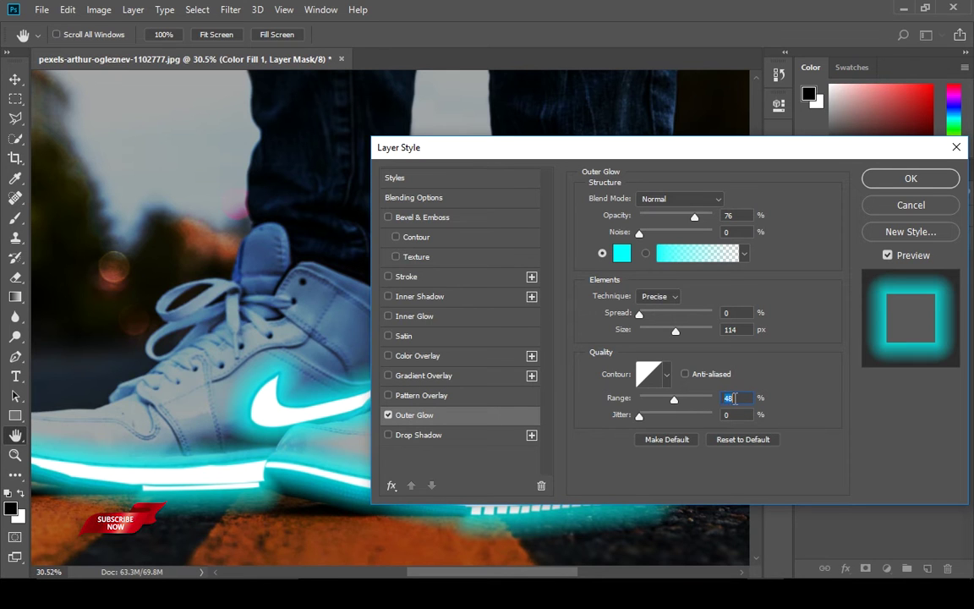
pyautogui.write('50')
# Adjust the Outer Glow to 60% range, 90 px size and 61% opacity and apply the layer style
pyautogui.moveTo(689, 152); pyautogui.dragTo(631, 578)
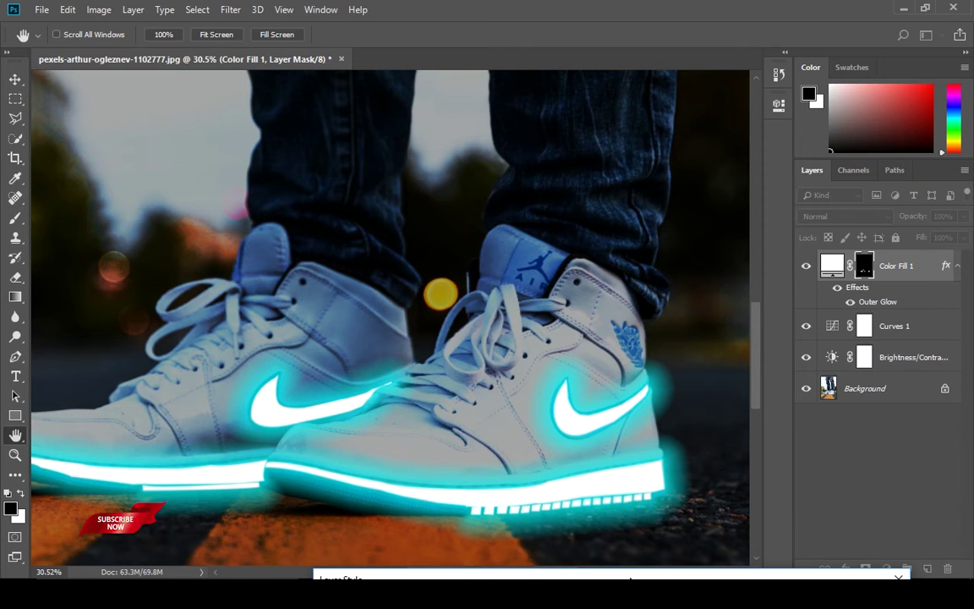
pyautogui.moveTo(631, 578); pyautogui.dragTo(256, 16)
pyautogui.moveTo(240, 262); pyautogui.dragTo(249, 264)
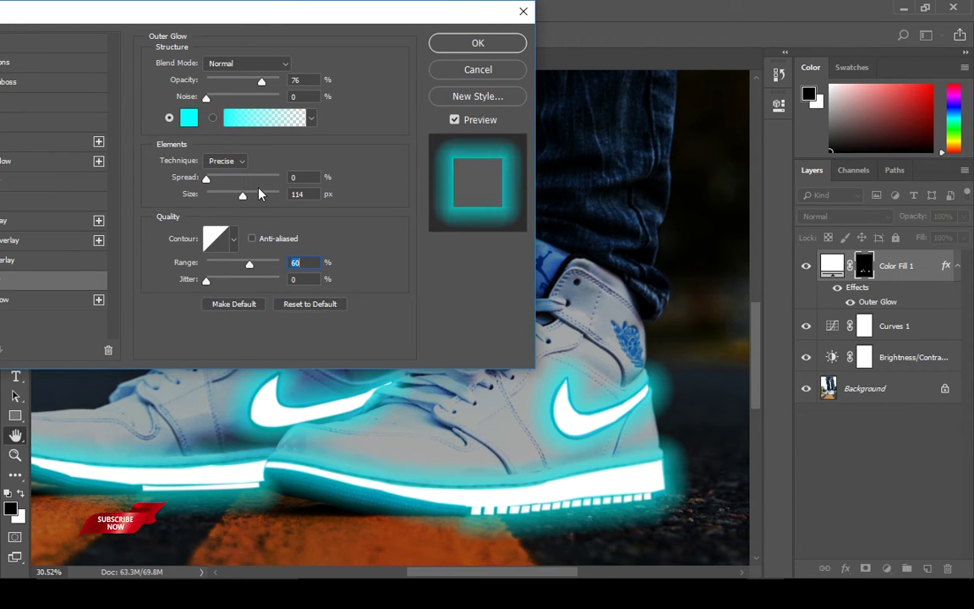
pyautogui.moveTo(246, 196); pyautogui.dragTo(236, 199)
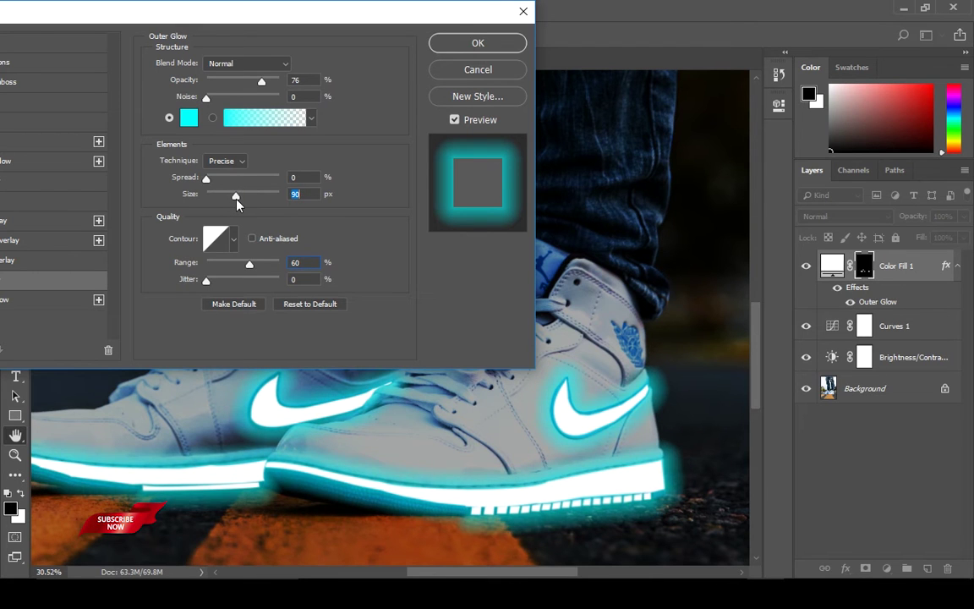
pyautogui.moveTo(261, 84)
pyautogui.mouseDown()
pyautogui.moveTo(240, 83)
pyautogui.moveTo(251, 87)
pyautogui.mouseUp()
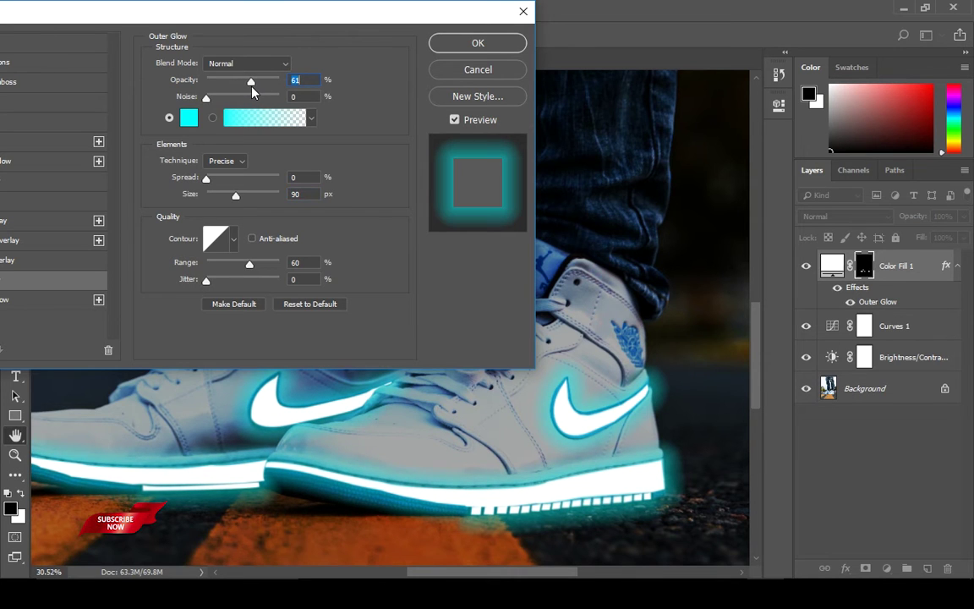
pyautogui.click(467, 43)
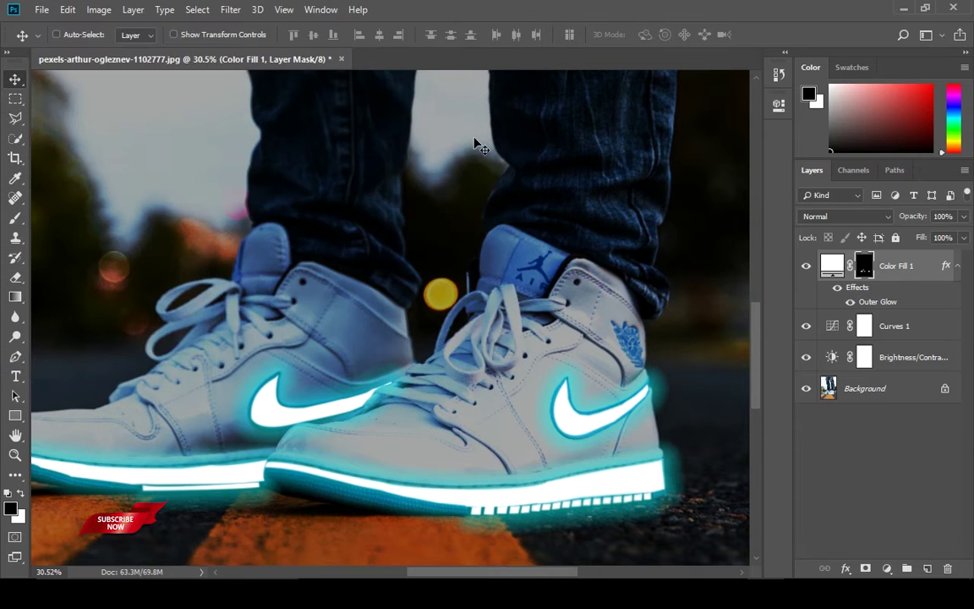
# Examine the cyan glow across the whole photo and up close around the front shoe's swoosh and heel
pyautogui.hotkey('ctrl', '0')
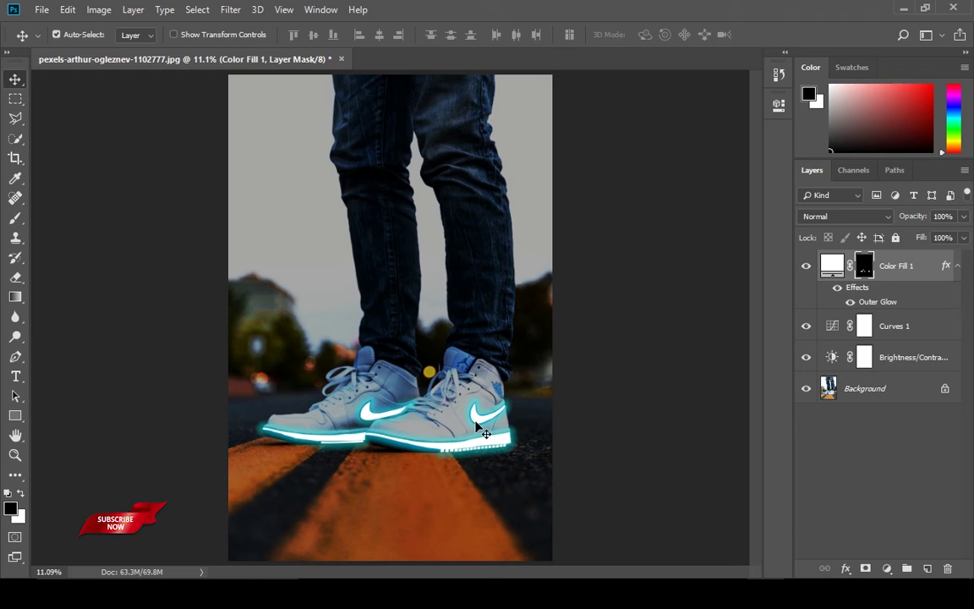
pyautogui.press('z')
pyautogui.moveTo(485, 410); pyautogui.dragTo(588, 530)
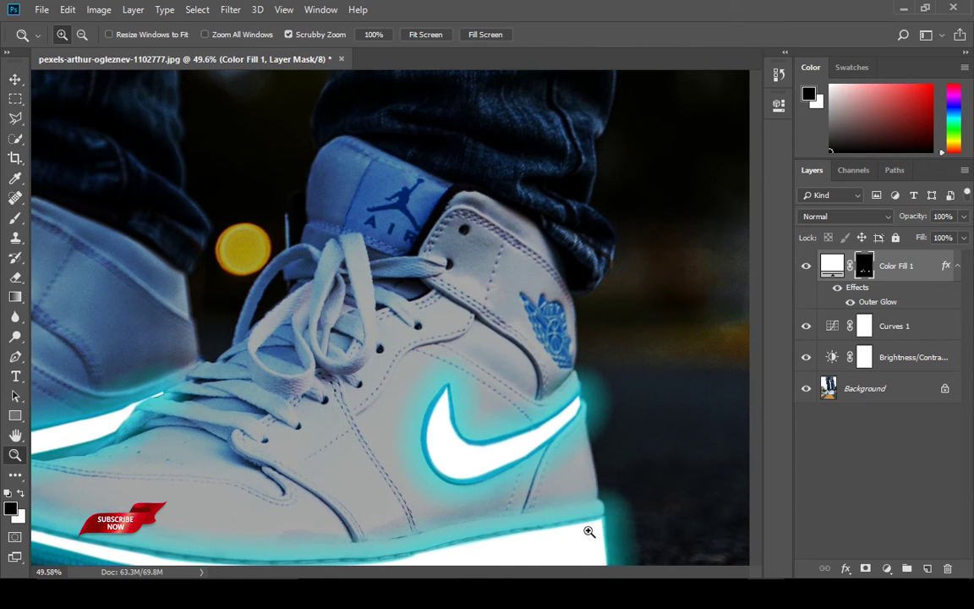
pyautogui.press('v')
pyautogui.moveTo(603, 396); pyautogui.dragTo(600, 277)
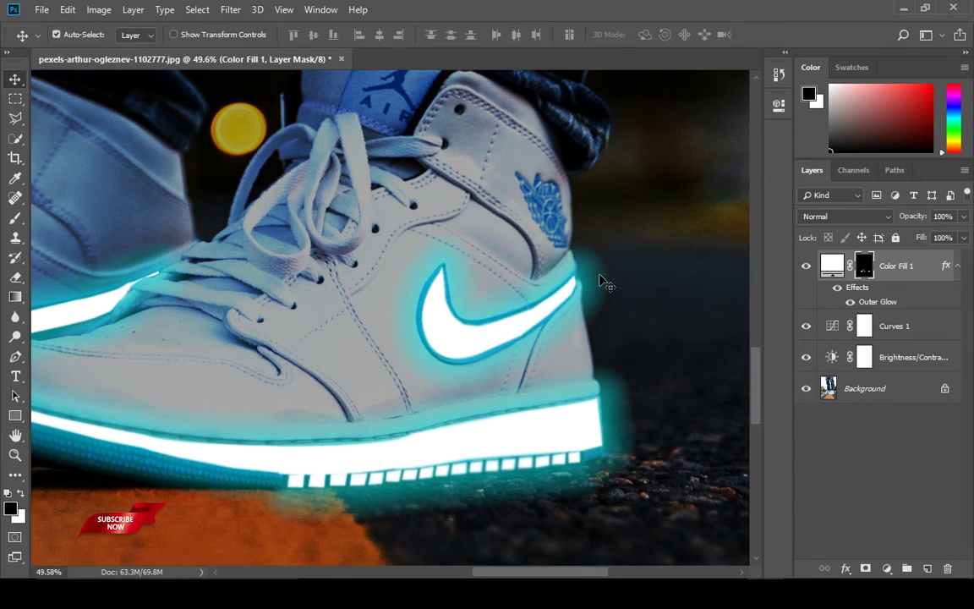
pyautogui.press('x')
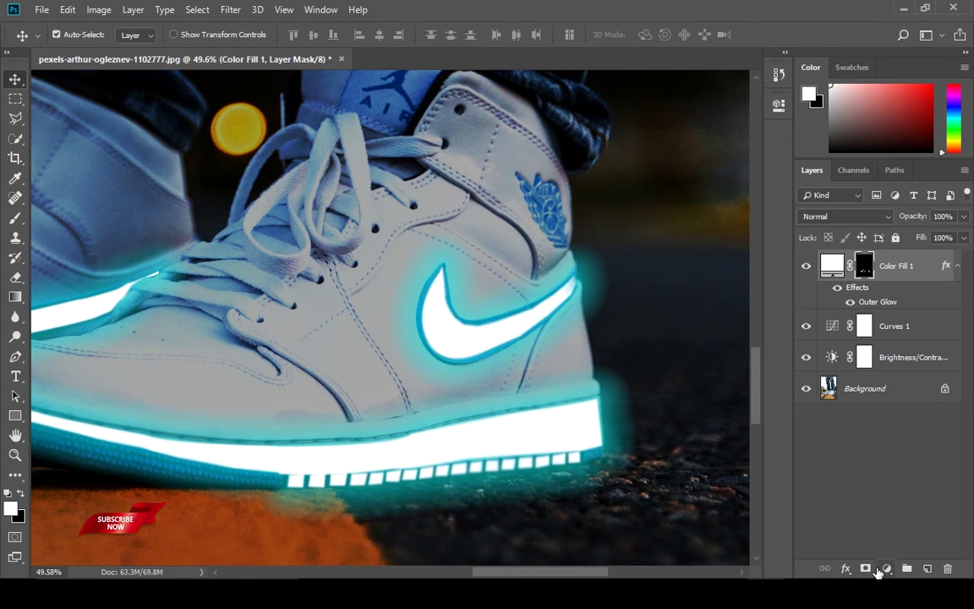
# Reduce the Color Fill 1 layer's Outer Glow to 40% opacity, 65 px size and 49% range, with Pattern Overlay turned off
pyautogui.click(845, 568)
pyautogui.click(875, 538)
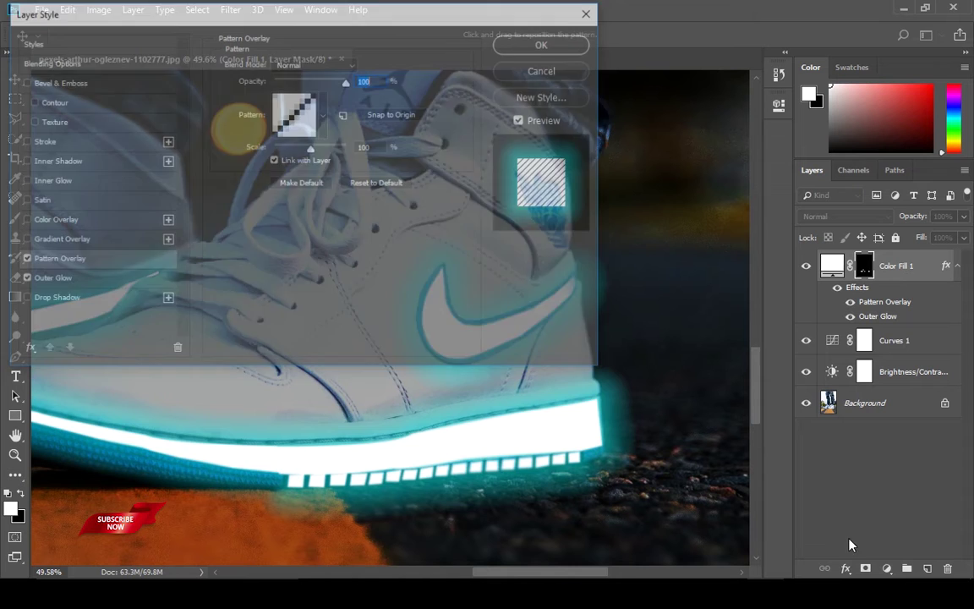
pyautogui.click(23, 260)
pyautogui.moveTo(137, 12); pyautogui.dragTo(732, 145)
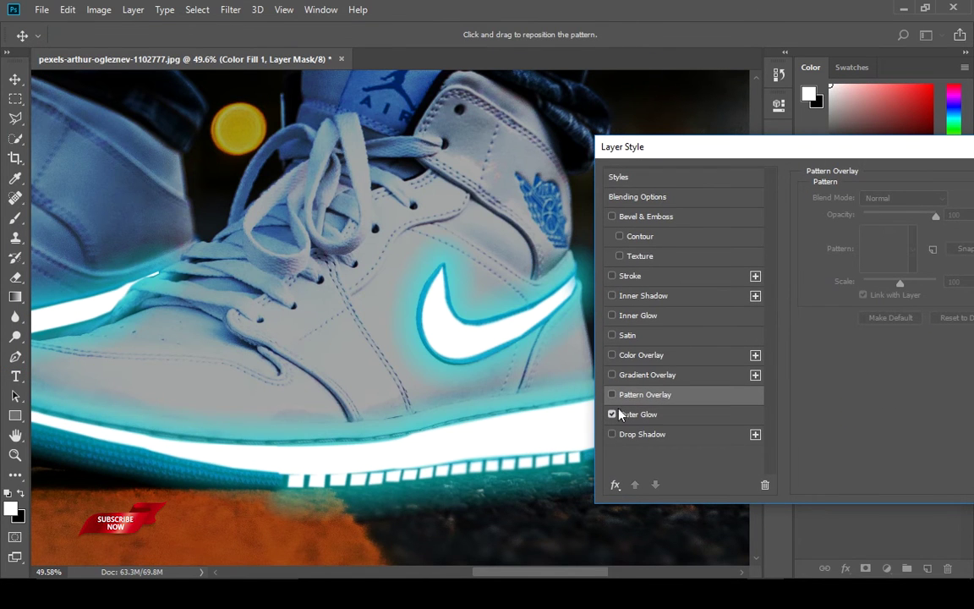
pyautogui.click(643, 414)
pyautogui.moveTo(785, 150); pyautogui.dragTo(269, 14)
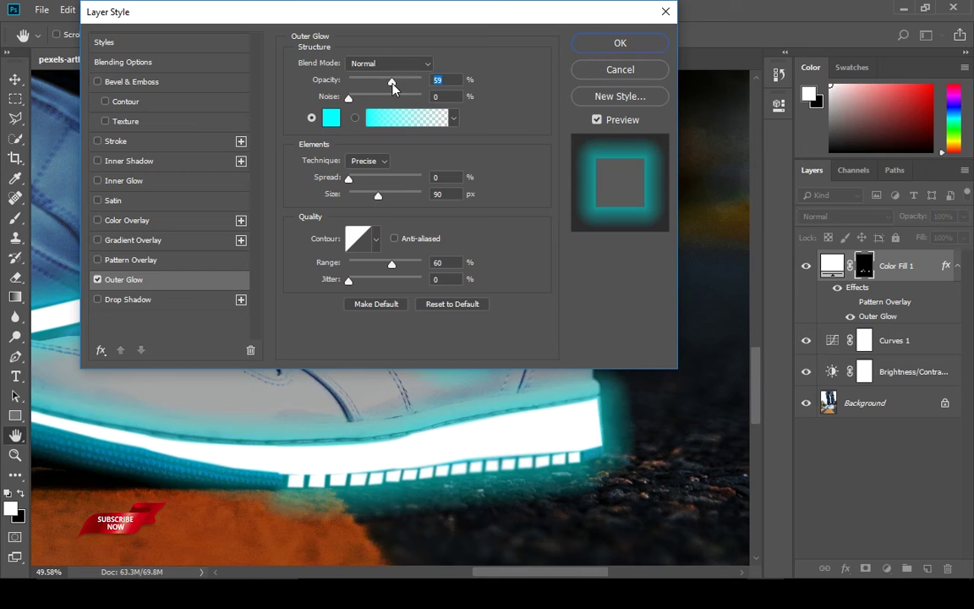
pyautogui.moveTo(394, 84); pyautogui.dragTo(382, 85)
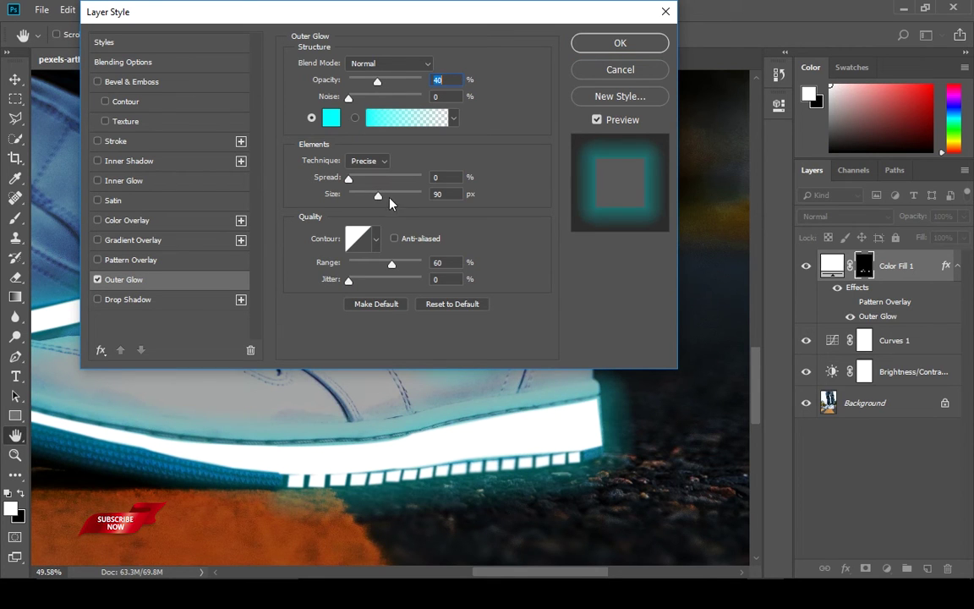
pyautogui.moveTo(378, 195)
pyautogui.mouseDown()
pyautogui.moveTo(364, 200)
pyautogui.moveTo(372, 201)
pyautogui.mouseUp()
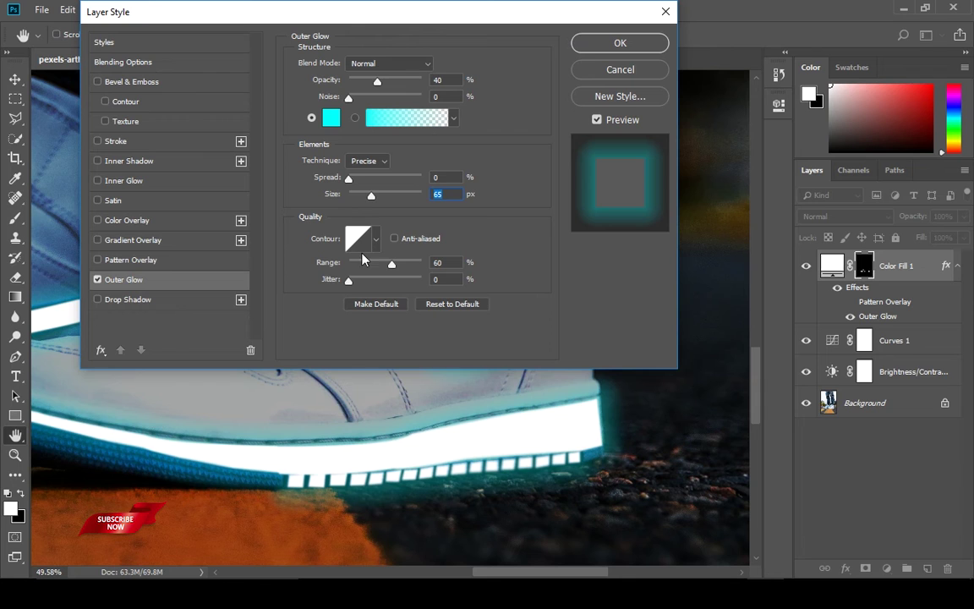
pyautogui.moveTo(391, 269); pyautogui.dragTo(385, 268)
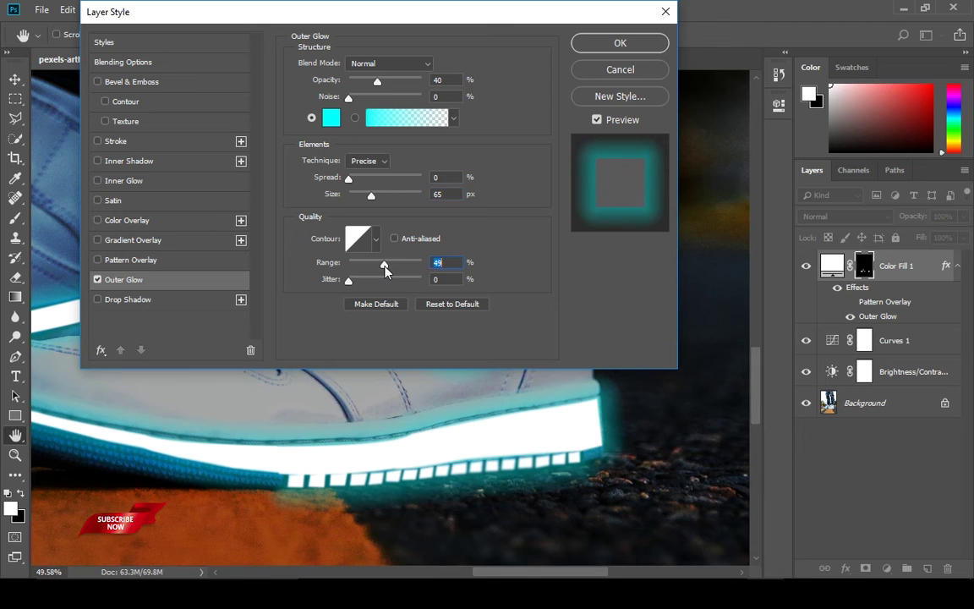
pyautogui.moveTo(556, 19); pyautogui.dragTo(640, 49)
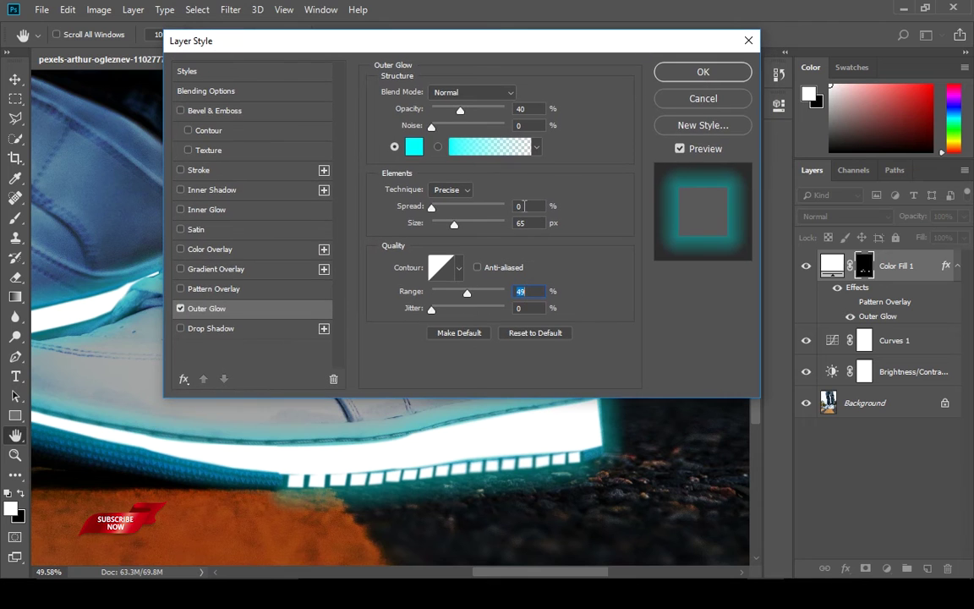
pyautogui.click(700, 74)
# Add a new empty layer above Color Fill 1 and set its blend mode to Color Dodge
pyautogui.hotkey('ctrl', '0')
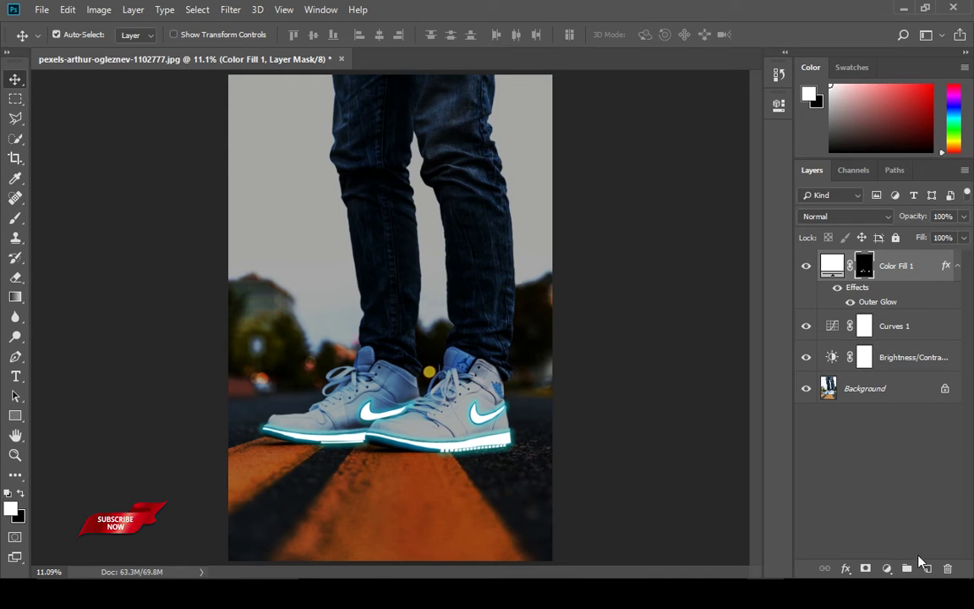
pyautogui.click(926, 568)
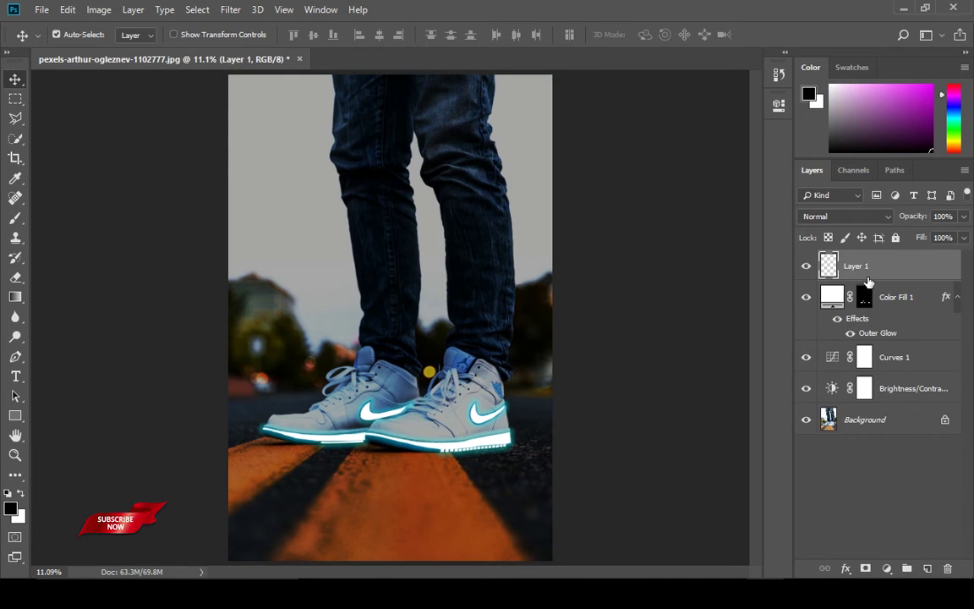
pyautogui.click(879, 218)
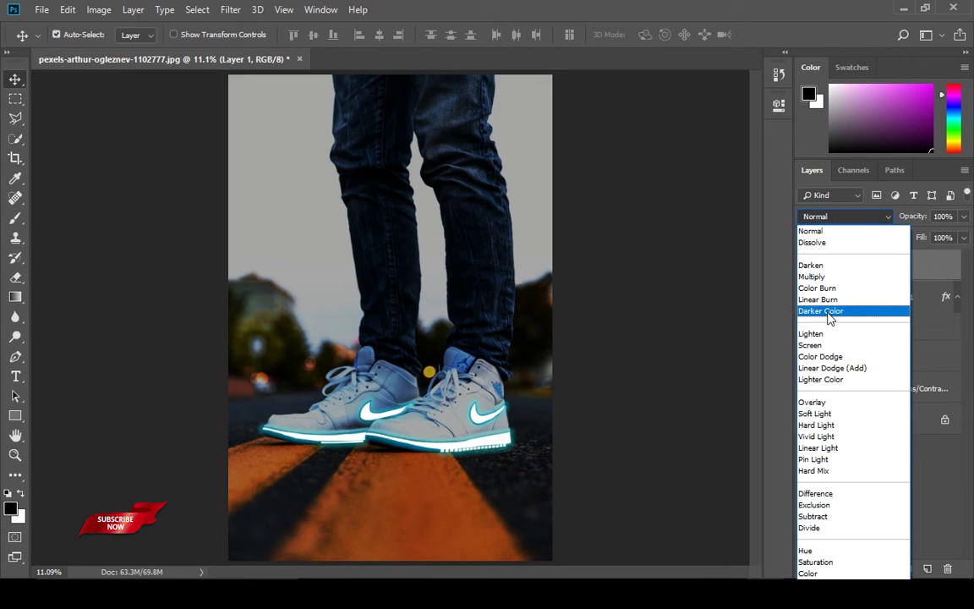
pyautogui.click(837, 356)
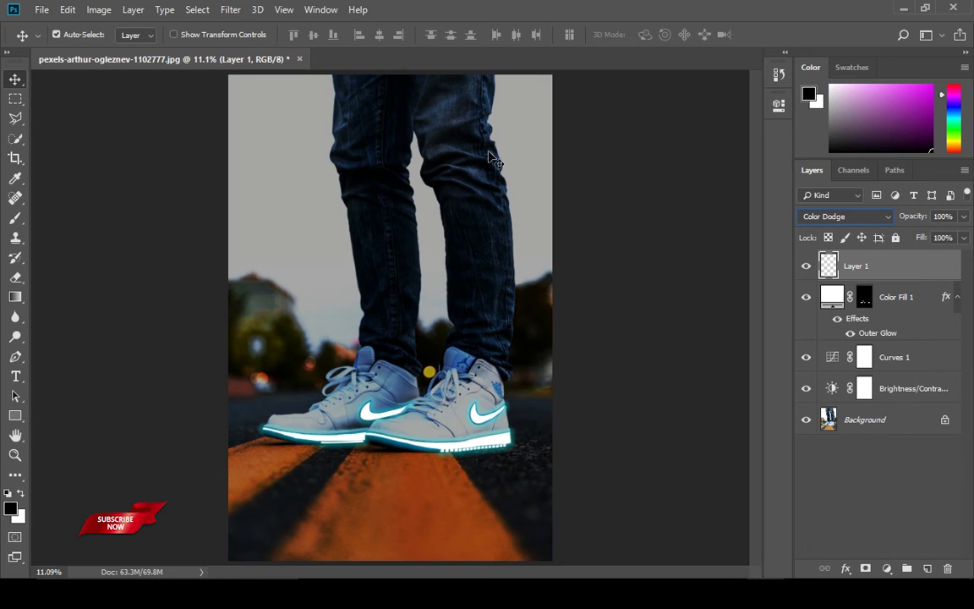
# Set up a soft round brush at 84 px with 53% opacity and 26% flow
pyautogui.click(17, 216)
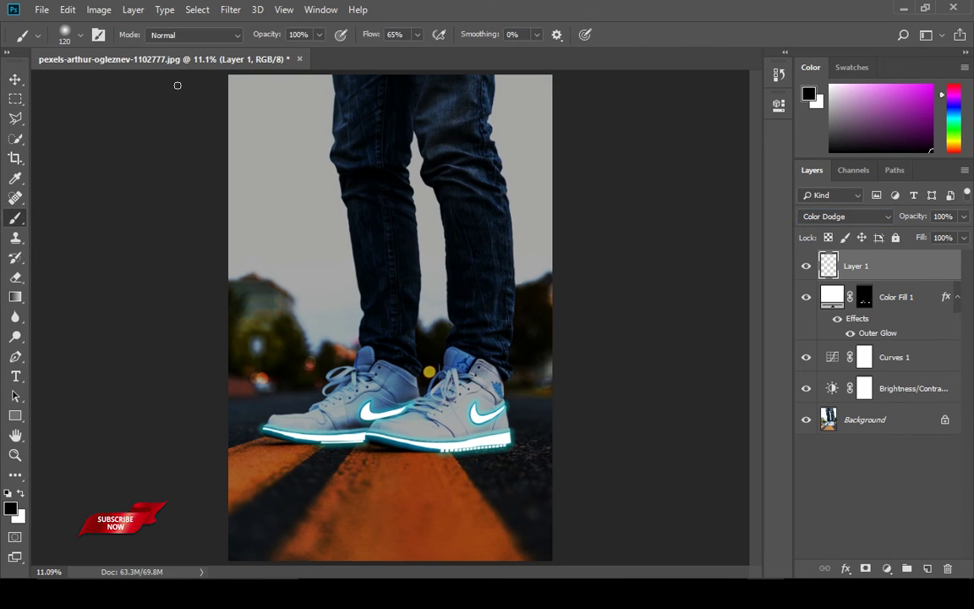
pyautogui.click(320, 35)
pyautogui.moveTo(295, 57); pyautogui.dragTo(287, 56)
pyautogui.click(418, 36)
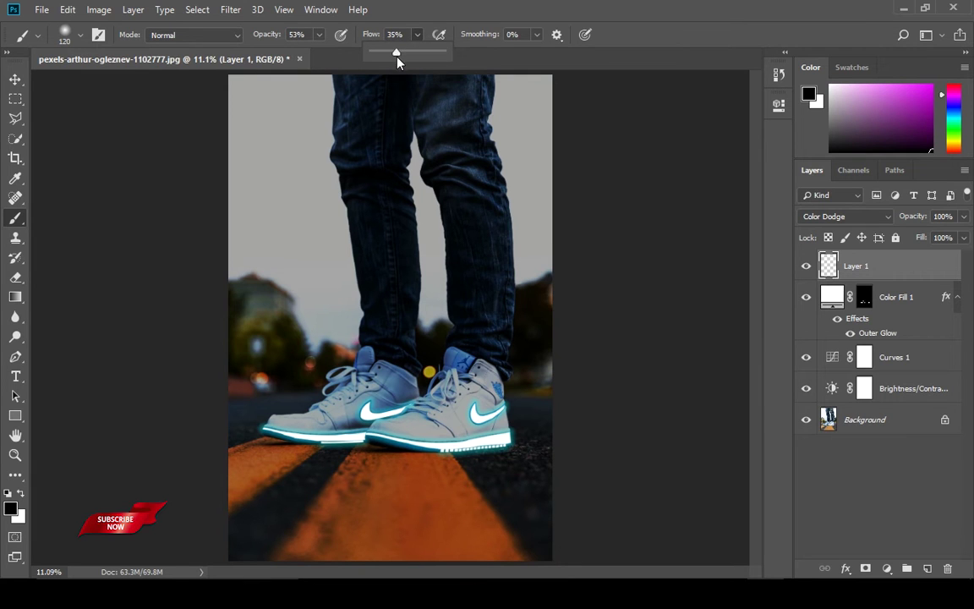
pyautogui.rightClick(374, 210)
pyautogui.moveTo(494, 248); pyautogui.dragTo(477, 249)
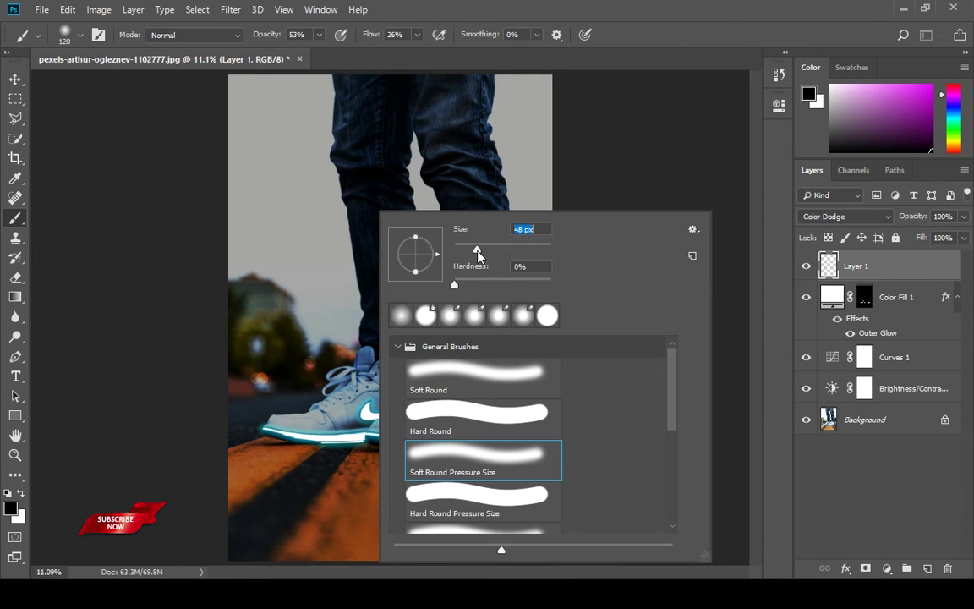
pyautogui.click(614, 3)
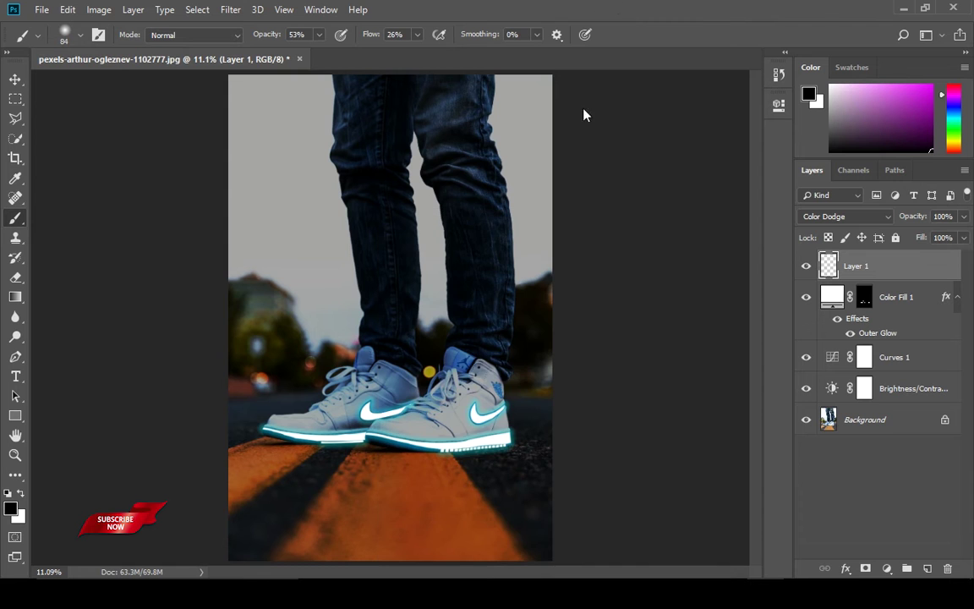
# Set the foreground color to a saturated teal based on a sample beside the front shoe's swoosh, ready for brushing
pyautogui.press('z')
pyautogui.moveTo(387, 410)
pyautogui.mouseDown()
pyautogui.moveTo(524, 498)
pyautogui.moveTo(568, 545)
pyautogui.moveTo(639, 565)
pyautogui.mouseUp()
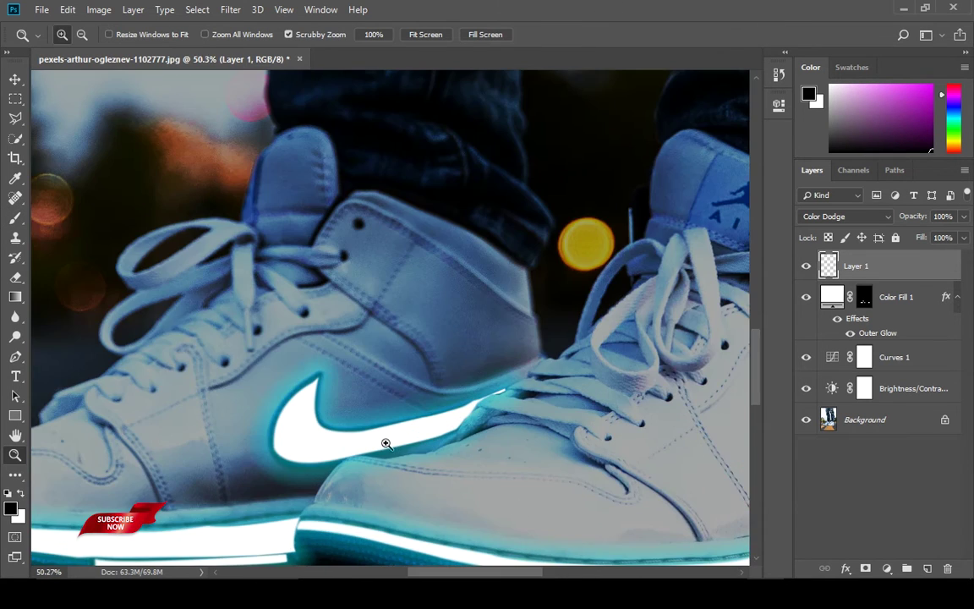
pyautogui.moveTo(464, 467)
pyautogui.mouseDown()
pyautogui.moveTo(490, 476)
pyautogui.moveTo(165, 253)
pyautogui.mouseUp()
pyautogui.press('b')
pyautogui.press('space')
pyautogui.moveTo(275, 255); pyautogui.dragTo(229, 248)
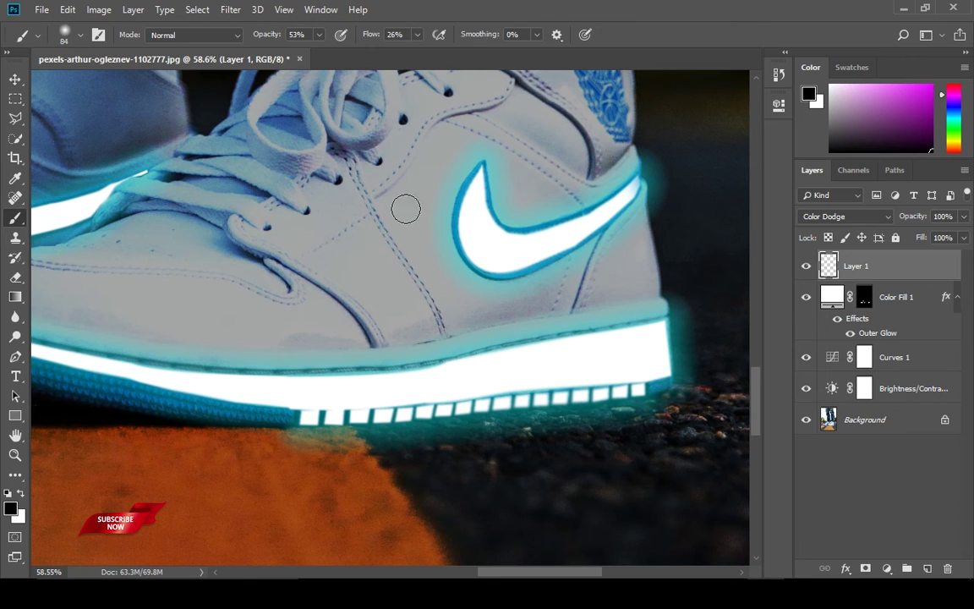
pyautogui.press('i')
pyautogui.click(10, 510)
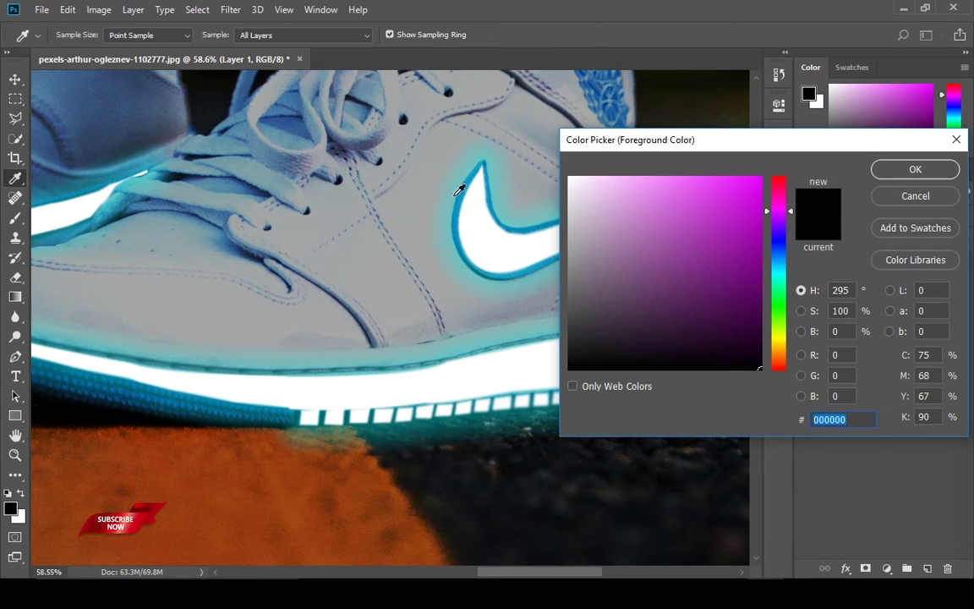
pyautogui.click(414, 169)
pyautogui.moveTo(674, 198)
pyautogui.mouseDown()
pyautogui.moveTo(762, 207)
pyautogui.moveTo(758, 228)
pyautogui.mouseUp()
pyautogui.click(915, 169)
pyautogui.press('b')
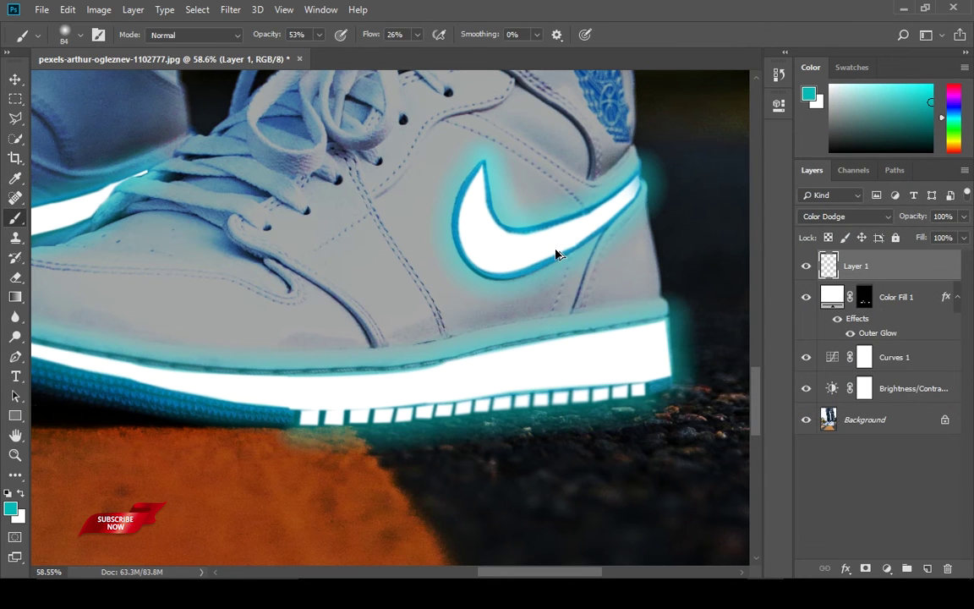
# Change the brush to 190 px with 40% opacity and 18% flow for painting around the front shoe's toe
pyautogui.moveTo(378, 306); pyautogui.dragTo(639, 255)
pyautogui.moveTo(441, 270); pyautogui.dragTo(481, 269)
pyautogui.click(318, 36)
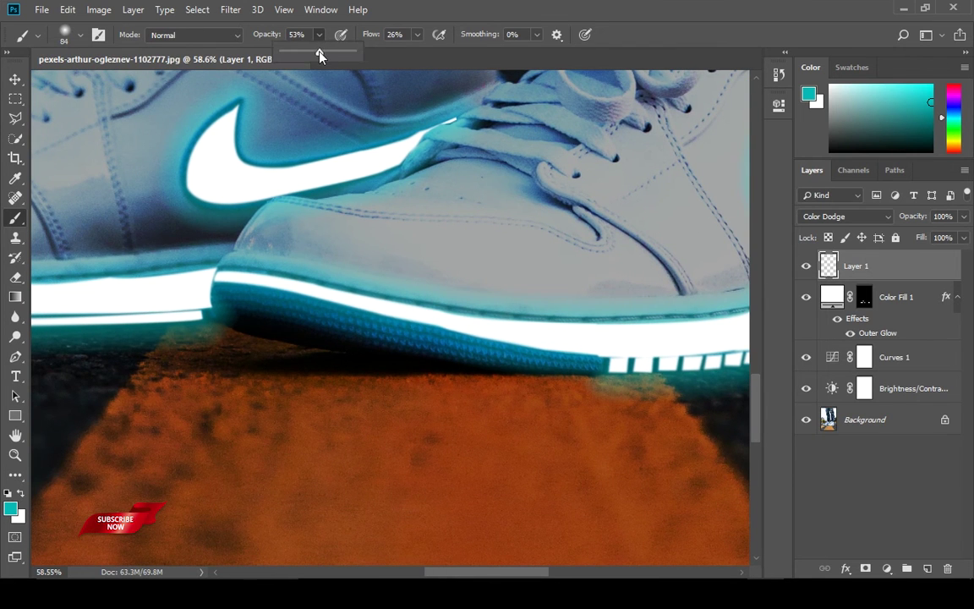
pyautogui.click(417, 34)
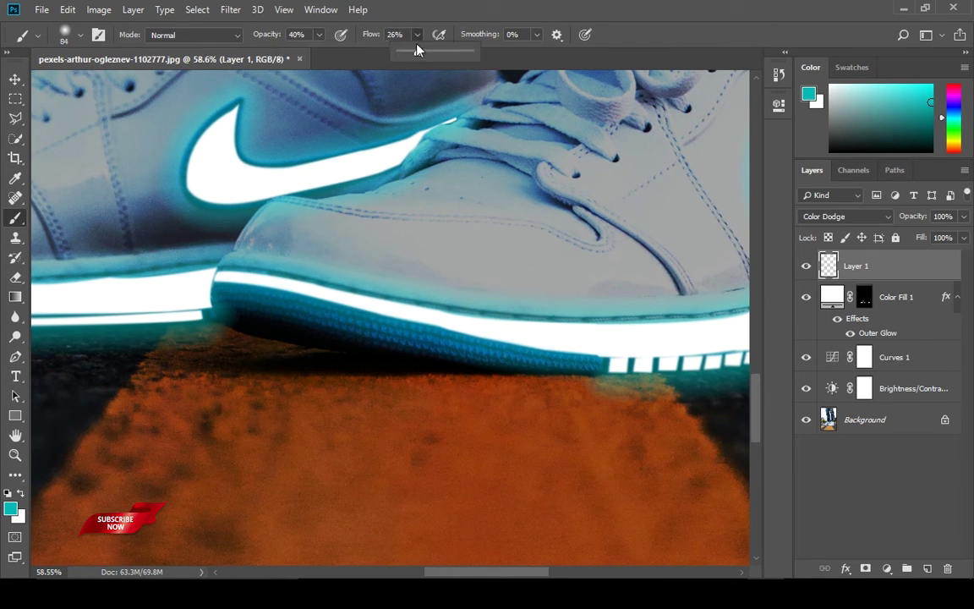
pyautogui.click(447, 3)
pyautogui.rightClick(359, 136)
pyautogui.click(510, 170)
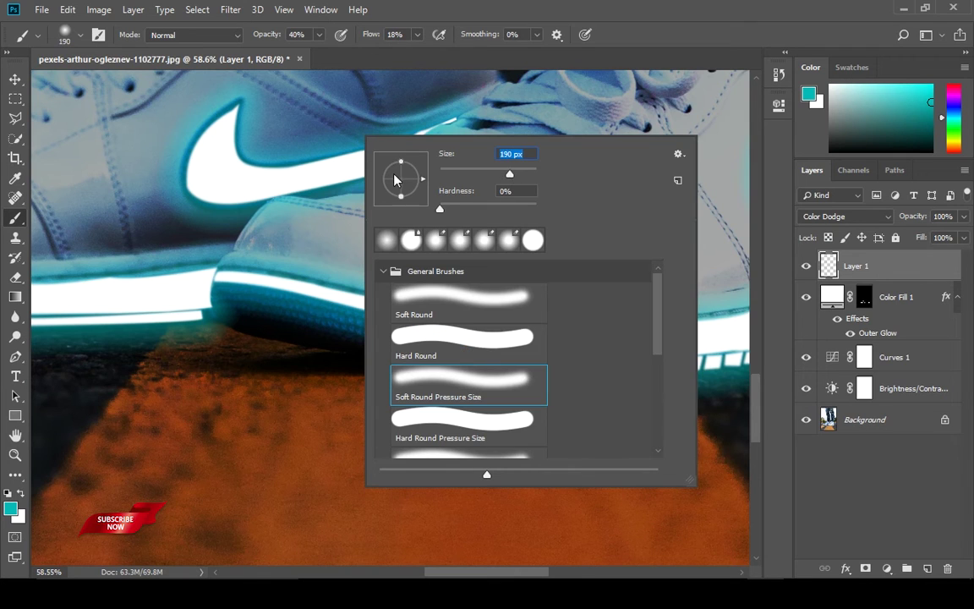
pyautogui.click(575, 5)
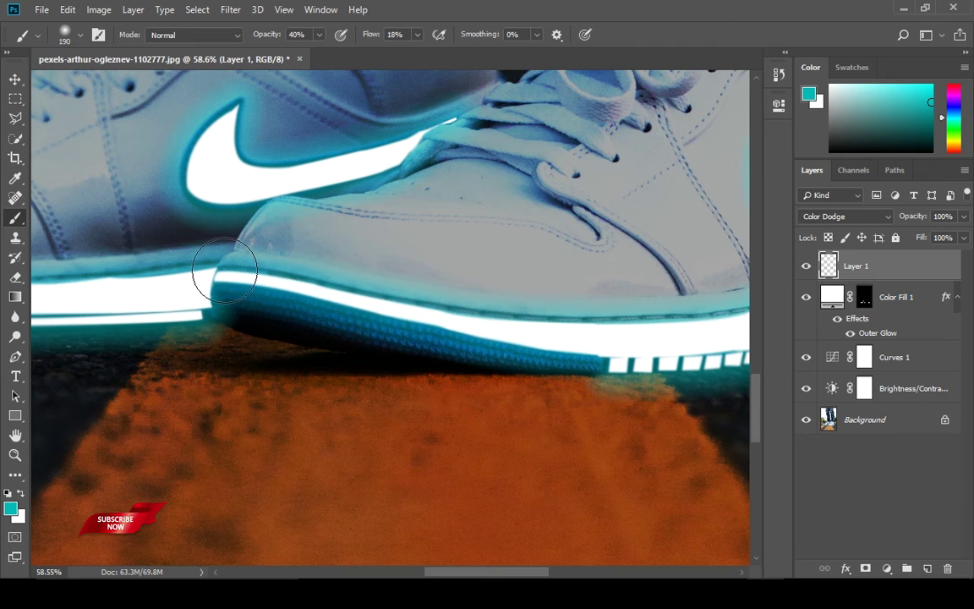
# Brush soft teal light along the front shoe's midsole and toe on the Color Dodge layer, undoing one stray stroke
pyautogui.moveTo(236, 260); pyautogui.dragTo(516, 339)
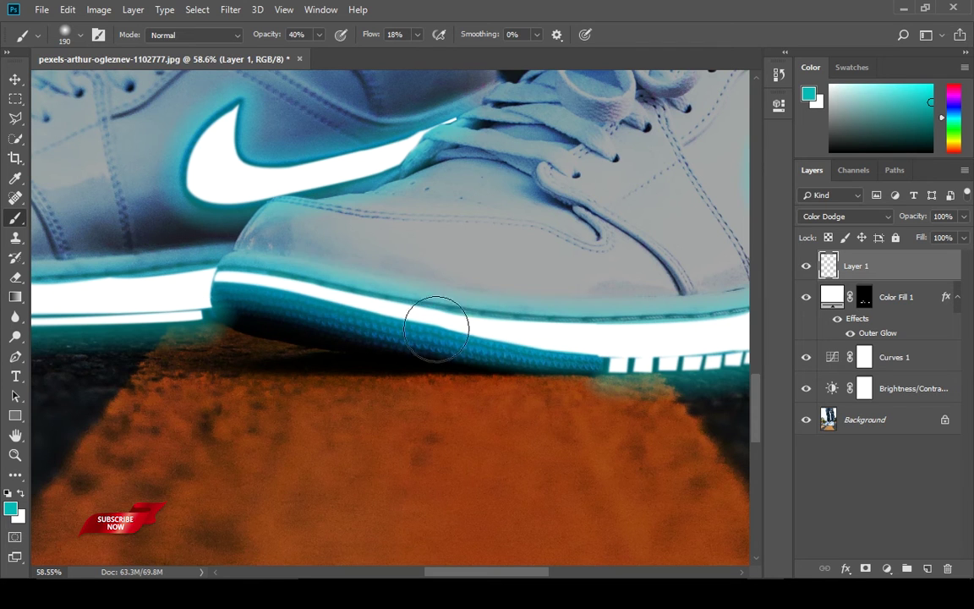
pyautogui.moveTo(233, 284)
pyautogui.mouseDown()
pyautogui.moveTo(529, 342)
pyautogui.moveTo(228, 243)
pyautogui.moveTo(212, 228)
pyautogui.mouseUp()
pyautogui.moveTo(335, 252)
pyautogui.mouseDown()
pyautogui.moveTo(285, 243)
pyautogui.moveTo(591, 248)
pyautogui.moveTo(594, 211)
pyautogui.moveTo(535, 235)
pyautogui.mouseUp()
pyautogui.hotkey('ctrl', 'z')
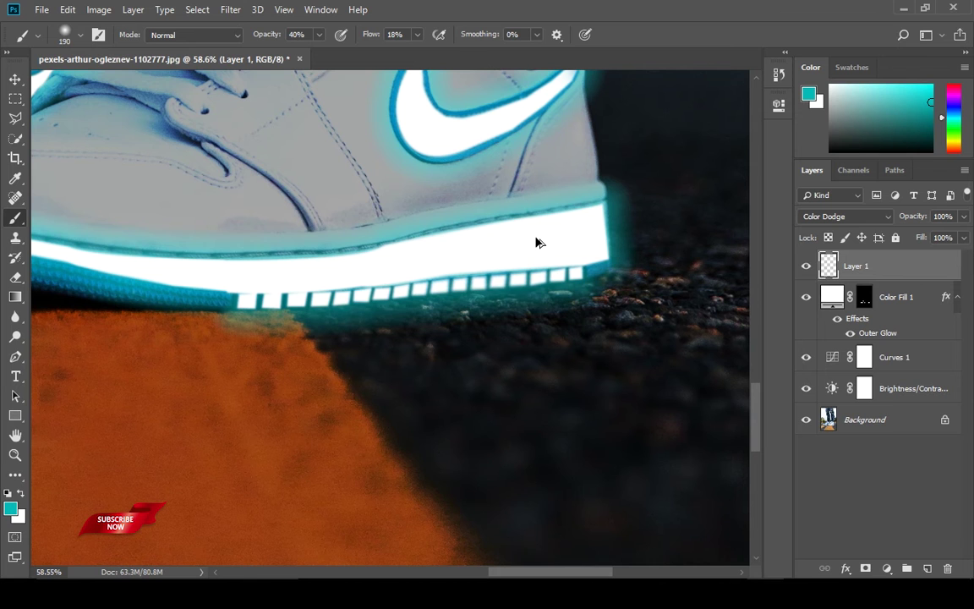
pyautogui.moveTo(380, 257); pyautogui.dragTo(523, 339)
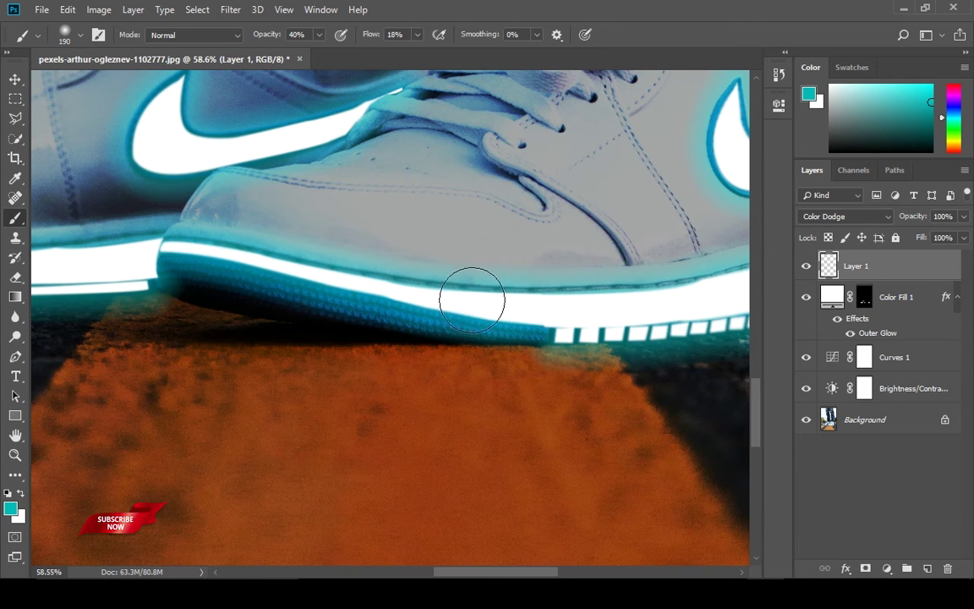
pyautogui.moveTo(166, 232)
pyautogui.mouseDown()
pyautogui.moveTo(411, 361)
pyautogui.moveTo(469, 371)
pyautogui.mouseUp()
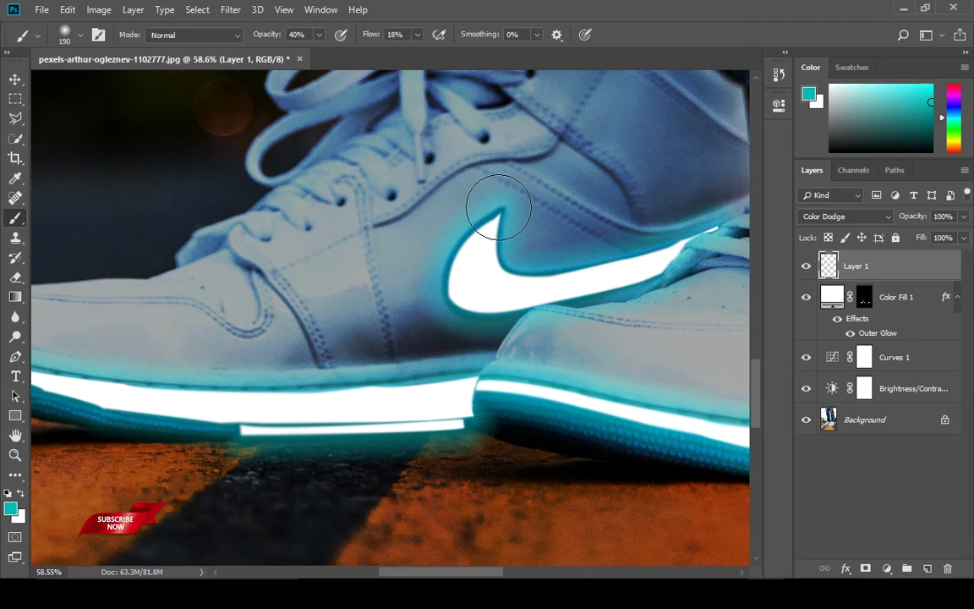
# Brush teal light around the back shoe's swoosh and along its midsole to the toe tip
pyautogui.moveTo(517, 222)
pyautogui.mouseDown()
pyautogui.moveTo(520, 250)
pyautogui.moveTo(544, 270)
pyautogui.moveTo(615, 256)
pyautogui.moveTo(725, 212)
pyautogui.mouseUp()
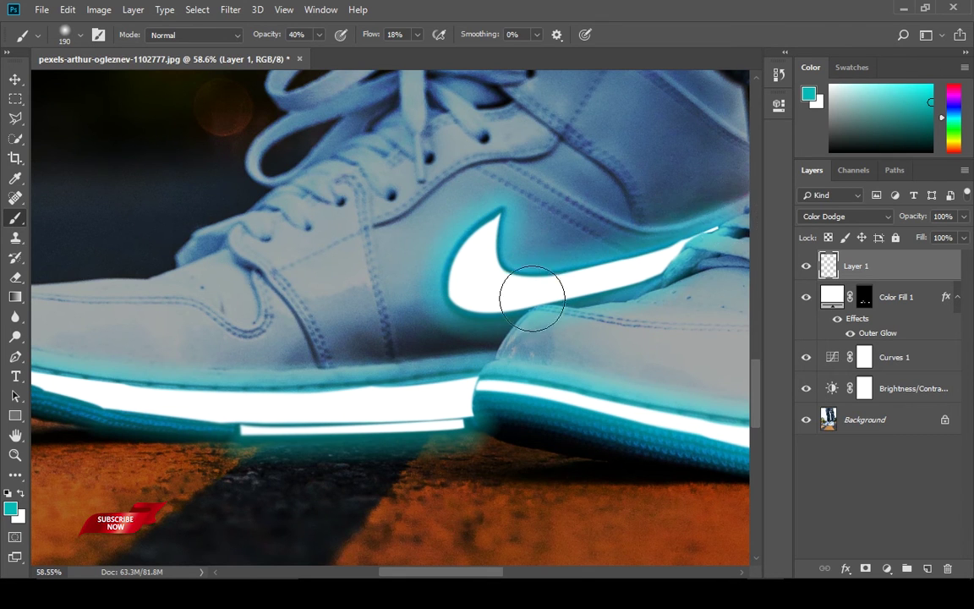
pyautogui.moveTo(463, 323); pyautogui.dragTo(541, 313)
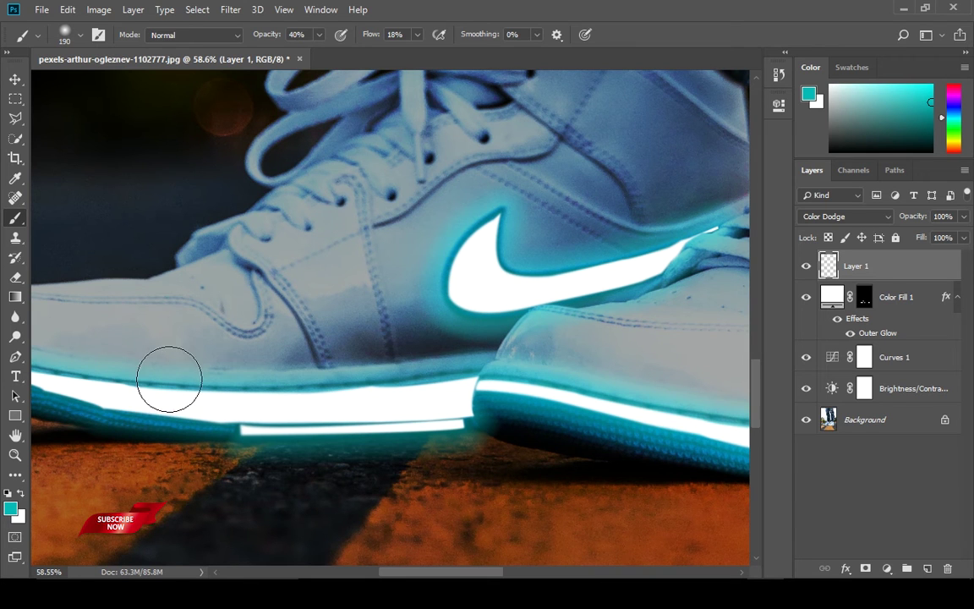
pyautogui.press('space')
pyautogui.moveTo(373, 363); pyautogui.dragTo(653, 345)
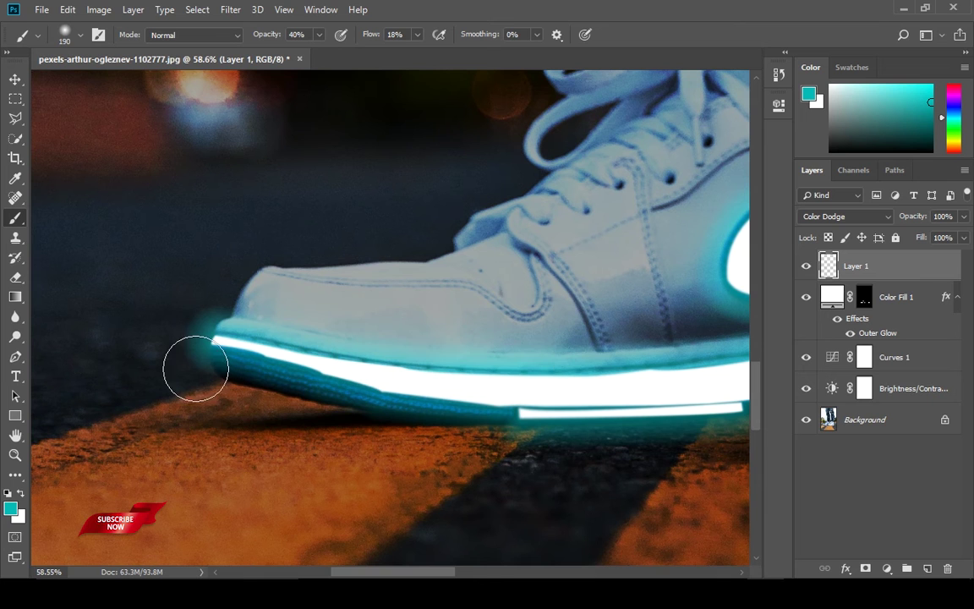
pyautogui.moveTo(224, 364)
pyautogui.mouseDown()
pyautogui.moveTo(427, 416)
pyautogui.moveTo(635, 405)
pyautogui.moveTo(196, 326)
pyautogui.mouseUp()
# Examine the brushed glow along both soles, up close and across the whole photo
pyautogui.press('space')
pyautogui.moveTo(379, 266); pyautogui.dragTo(271, 443)
pyautogui.moveTo(626, 216); pyautogui.dragTo(255, 342)
pyautogui.moveTo(354, 289); pyautogui.dragTo(389, 282)
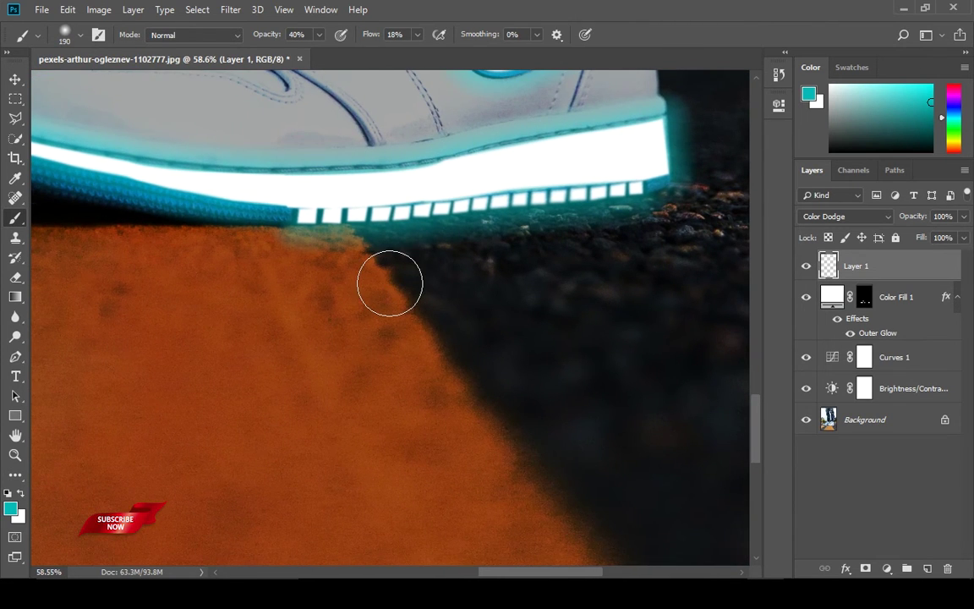
pyautogui.press('z')
pyautogui.moveTo(404, 330); pyautogui.dragTo(367, 301)
pyautogui.press('space')
pyautogui.moveTo(342, 235); pyautogui.dragTo(487, 356)
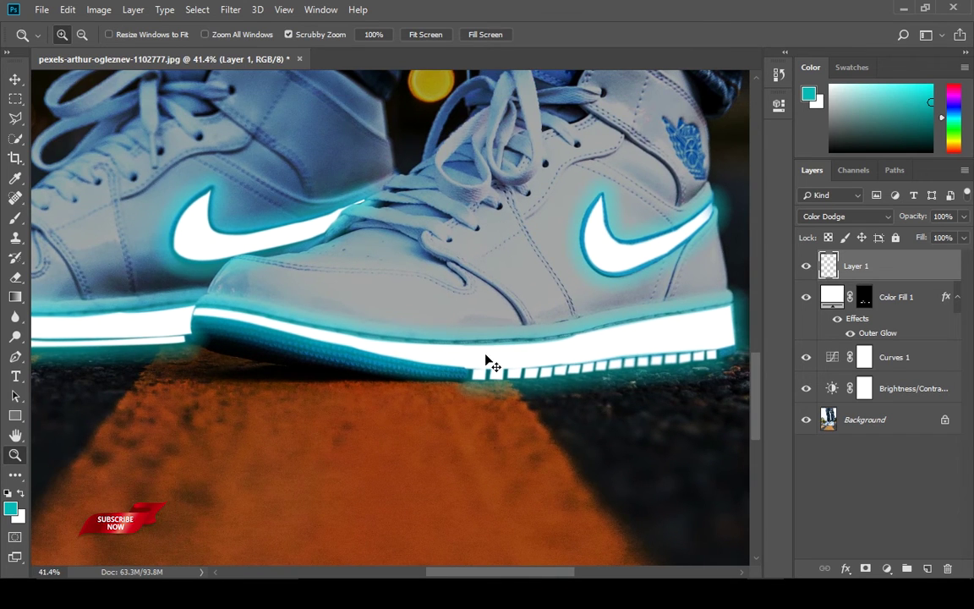
pyautogui.hotkey('ctrl', '0')
pyautogui.moveTo(480, 429); pyautogui.dragTo(529, 508)
pyautogui.press('space')
pyautogui.moveTo(533, 455); pyautogui.dragTo(348, 279)
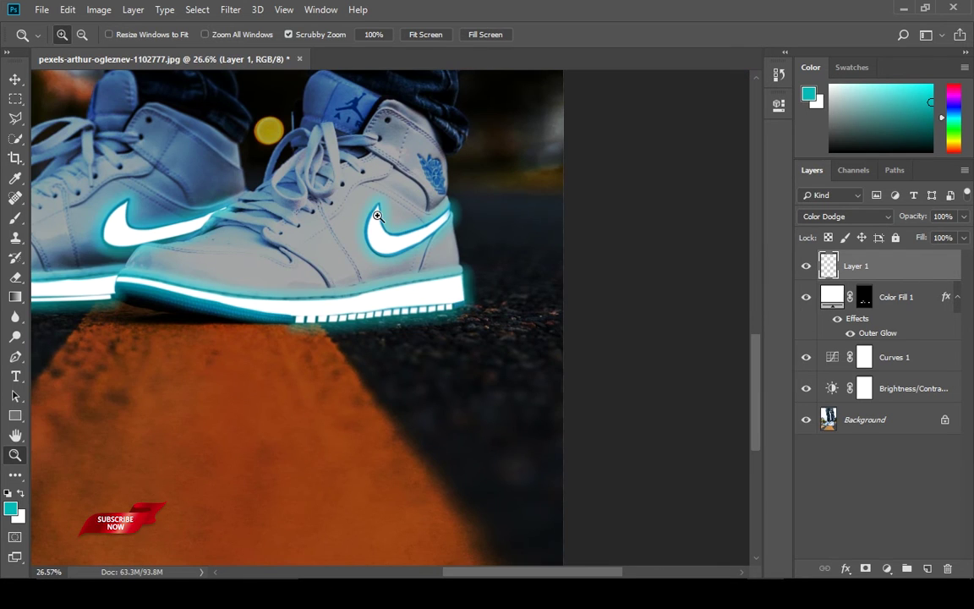
# Enlarge the soft brush to 511 px for lighting the road beside the front shoe
pyautogui.moveTo(372, 202); pyautogui.dragTo(393, 208)
pyautogui.click(15, 80)
pyautogui.press('b')
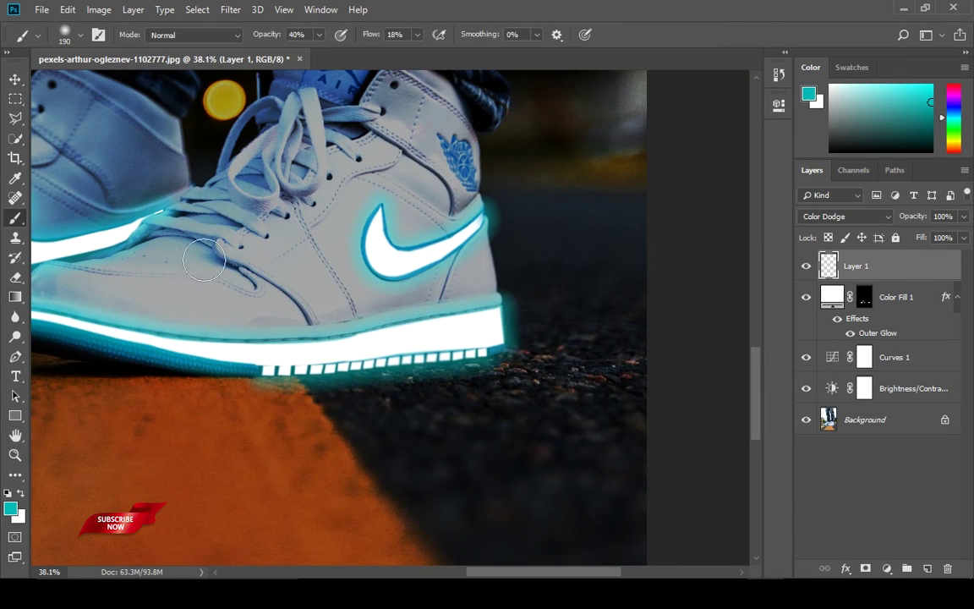
pyautogui.rightClick(558, 432)
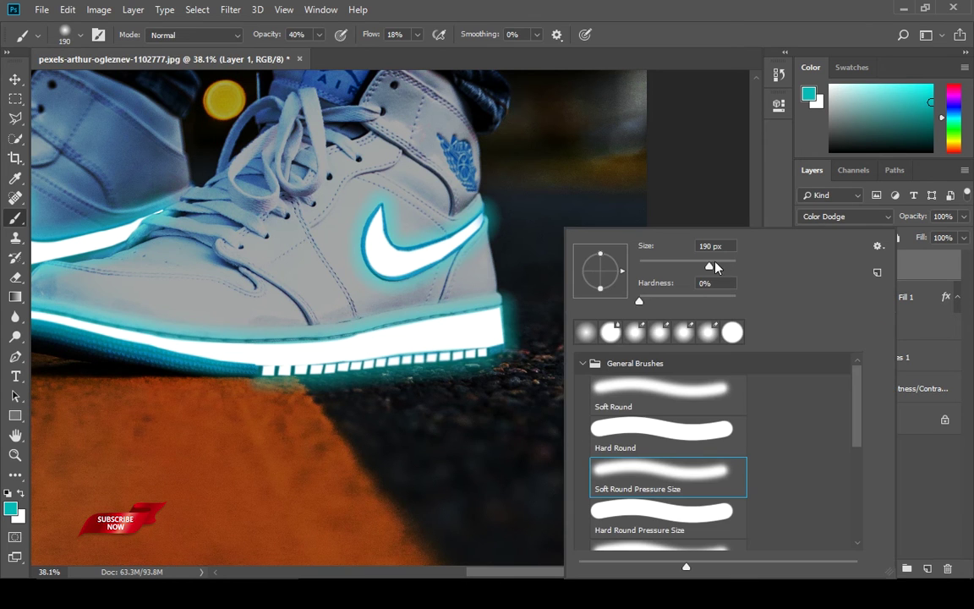
pyautogui.moveTo(723, 268); pyautogui.dragTo(726, 268)
pyautogui.click(686, 122)
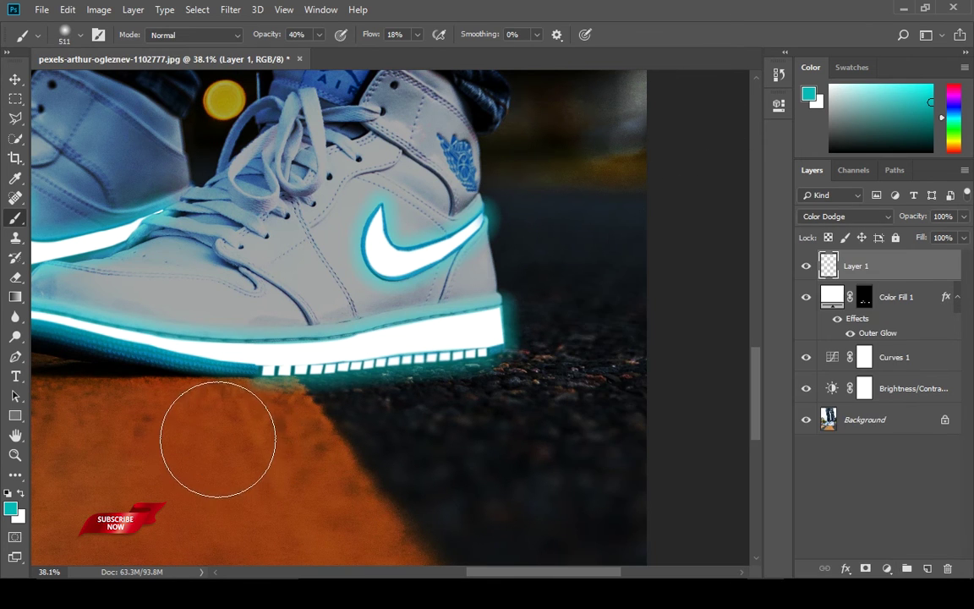
# Paint teal light onto the yellow stripe and asphalt below the front shoe's sole
pyautogui.moveTo(247, 442); pyautogui.dragTo(576, 412)
pyautogui.moveTo(140, 399)
pyautogui.mouseDown()
pyautogui.moveTo(414, 432)
pyautogui.moveTo(604, 394)
pyautogui.mouseUp()
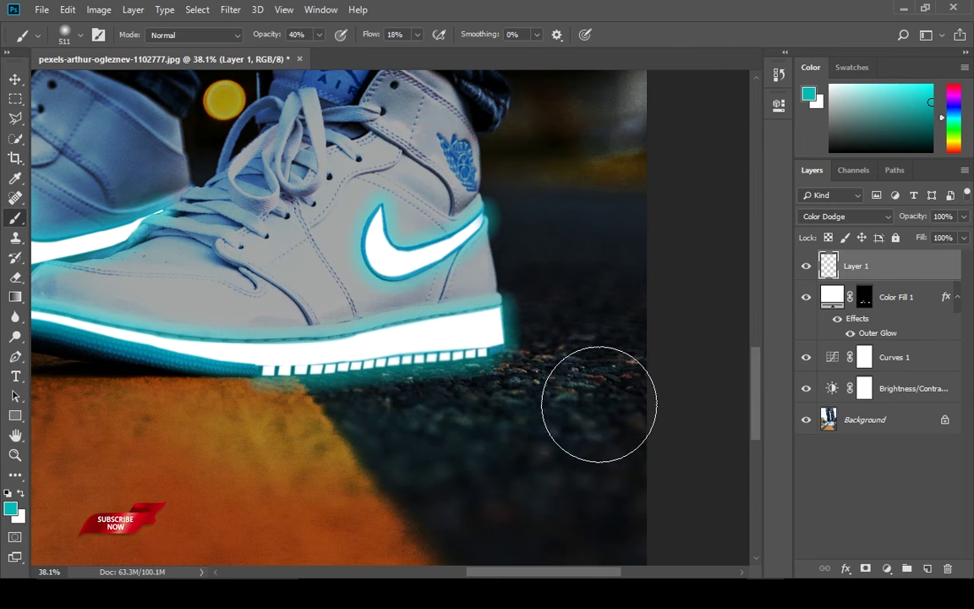
pyautogui.moveTo(337, 460); pyautogui.dragTo(516, 409)
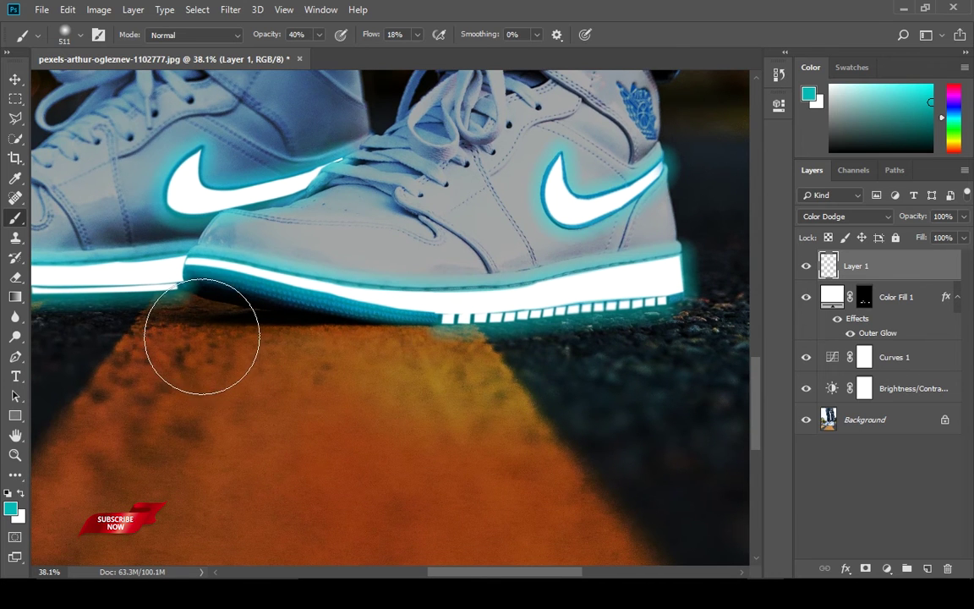
pyautogui.moveTo(203, 337); pyautogui.dragTo(397, 366)
# Try stronger teal light across the road below the front shoe, and undo the last two strokes
pyautogui.moveTo(262, 356); pyautogui.dragTo(554, 377)
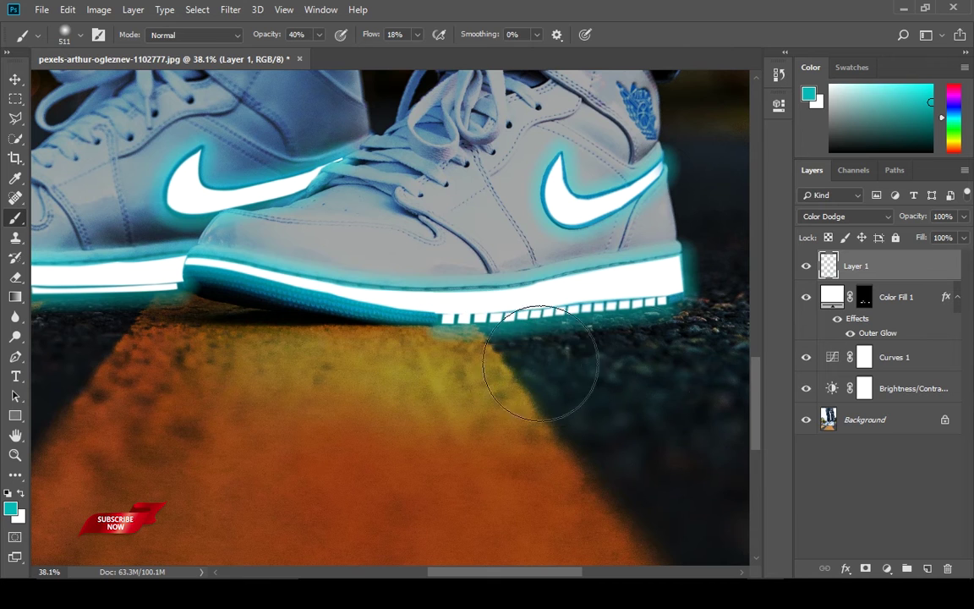
pyautogui.moveTo(709, 348); pyautogui.dragTo(491, 378)
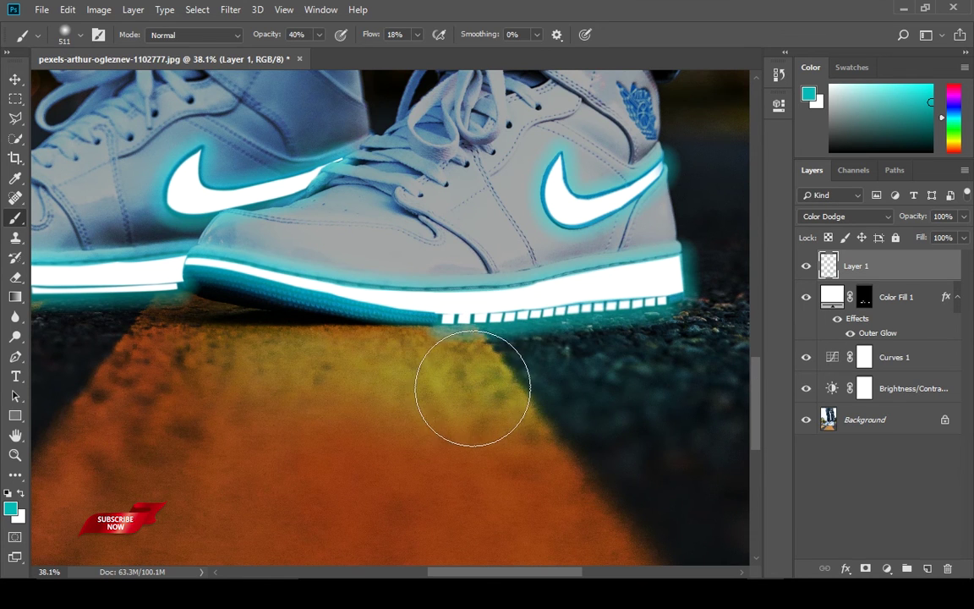
pyautogui.hotkey('ctrl', 'alt', 'z')
pyautogui.hotkey('ctrl', 'alt', 'z')
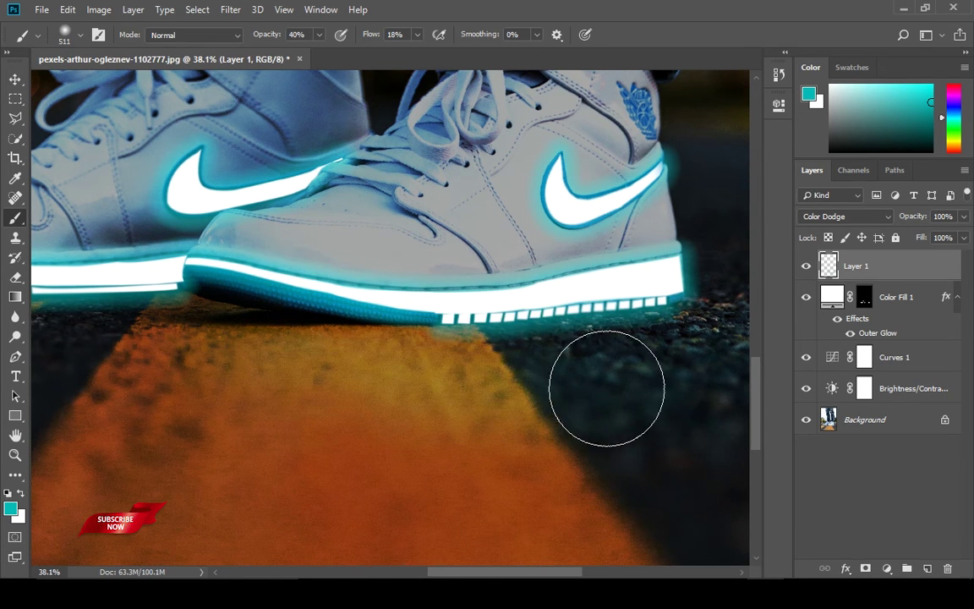
# Extend the teal light over the road stripes and asphalt beneath the back shoe and toward the front shoe
pyautogui.moveTo(491, 392)
pyautogui.mouseDown()
pyautogui.moveTo(199, 376)
pyautogui.moveTo(445, 391)
pyautogui.moveTo(437, 389)
pyautogui.mouseUp()
pyautogui.moveTo(371, 398)
pyautogui.mouseDown()
pyautogui.moveTo(40, 377)
pyautogui.moveTo(330, 392)
pyautogui.mouseUp()
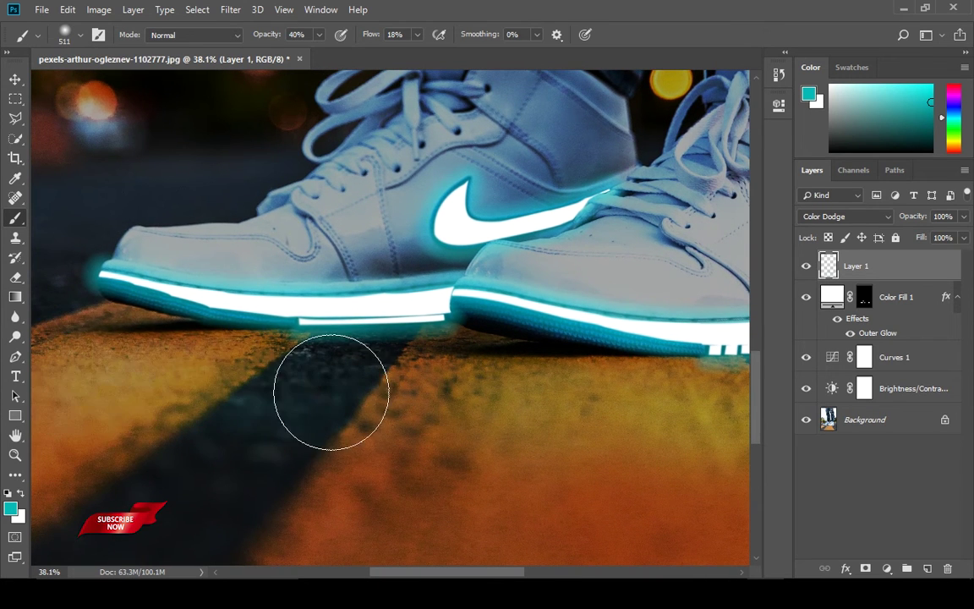
pyautogui.moveTo(40, 334)
pyautogui.mouseDown()
pyautogui.moveTo(99, 377)
pyautogui.moveTo(249, 403)
pyautogui.moveTo(212, 393)
pyautogui.mouseUp()
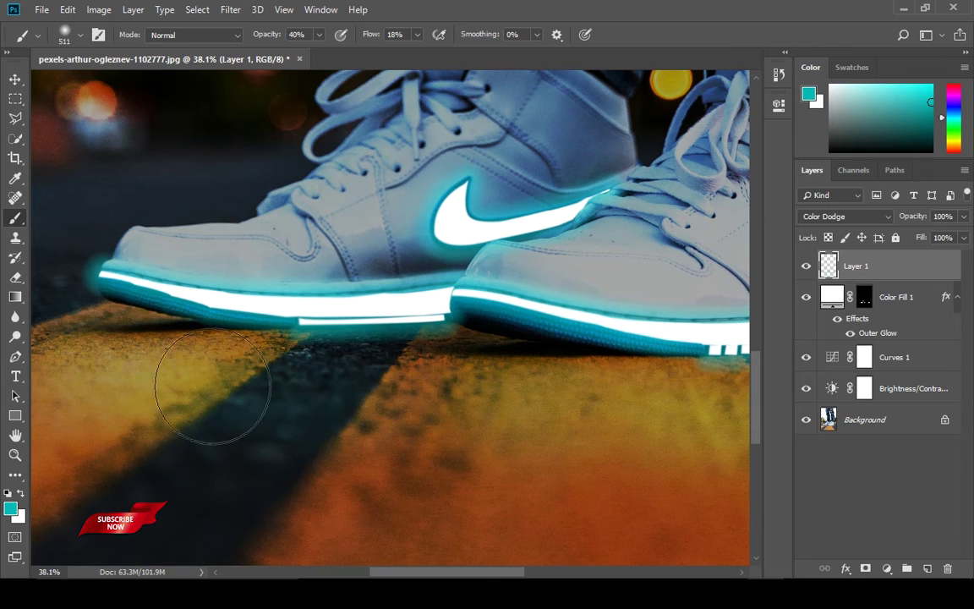
pyautogui.moveTo(452, 395)
pyautogui.mouseDown()
pyautogui.moveTo(575, 418)
pyautogui.moveTo(332, 359)
pyautogui.moveTo(689, 374)
pyautogui.moveTo(592, 479)
pyautogui.mouseUp()
pyautogui.click(588, 408)
# Reduce the brush to 51 px and raise its opacity to 78% for detail work around the front shoe's laces
pyautogui.moveTo(587, 307); pyautogui.dragTo(531, 472)
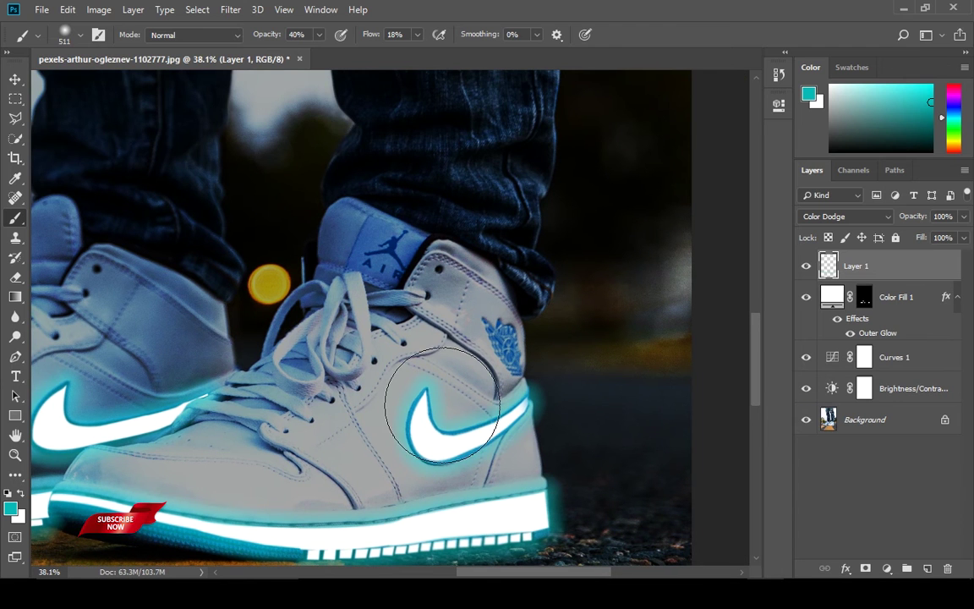
pyautogui.press('z')
pyautogui.moveTo(369, 366); pyautogui.dragTo(440, 396)
pyautogui.press('b')
pyautogui.rightClick(417, 369)
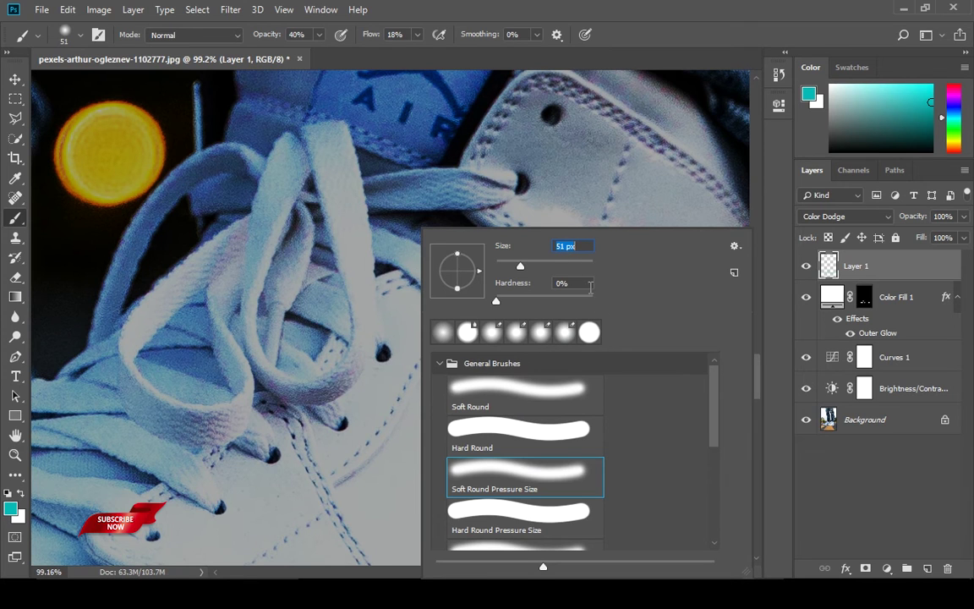
pyautogui.click(321, 37)
pyautogui.moveTo(321, 54); pyautogui.dragTo(347, 56)
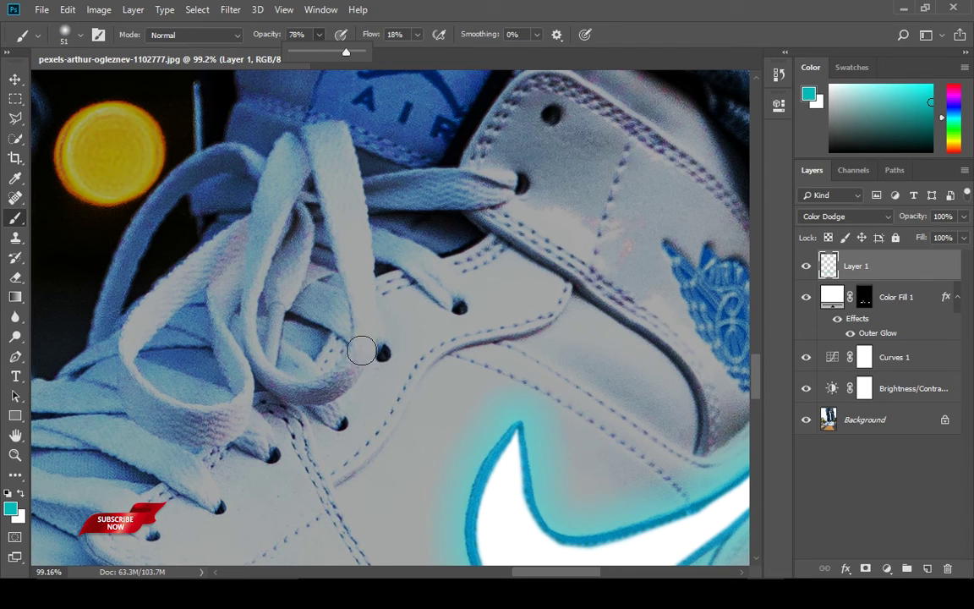
# Paint teal light along the lower edges of the front shoe's lace loops
pyautogui.moveTo(363, 349)
pyautogui.mouseDown()
pyautogui.moveTo(330, 389)
pyautogui.moveTo(282, 400)
pyautogui.moveTo(344, 381)
pyautogui.moveTo(377, 347)
pyautogui.moveTo(369, 358)
pyautogui.moveTo(376, 278)
pyautogui.moveTo(365, 346)
pyautogui.moveTo(342, 390)
pyautogui.moveTo(292, 402)
pyautogui.moveTo(378, 300)
pyautogui.mouseUp()
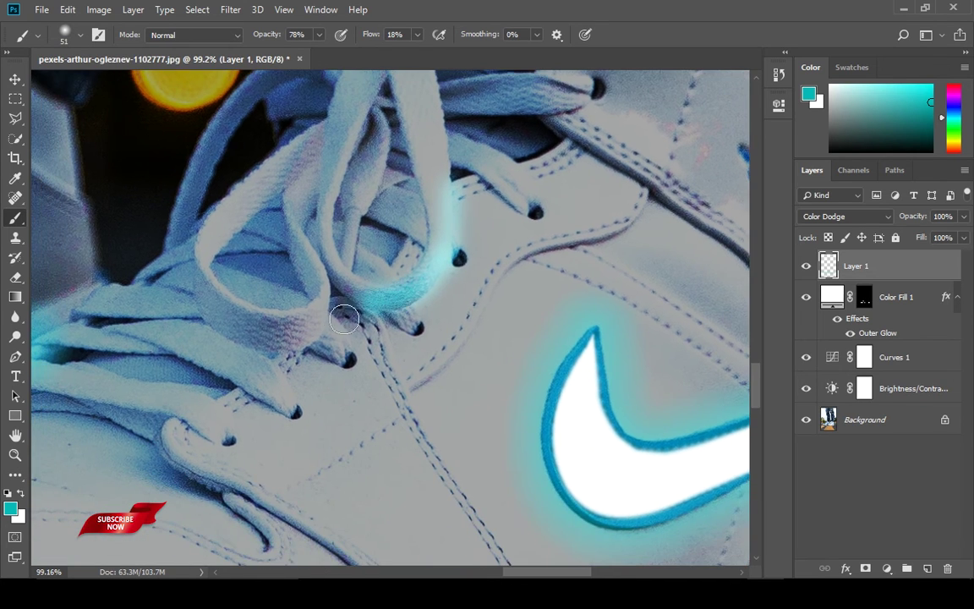
pyautogui.moveTo(301, 341)
pyautogui.mouseDown()
pyautogui.moveTo(256, 331)
pyautogui.moveTo(315, 314)
pyautogui.moveTo(266, 337)
pyautogui.mouseUp()
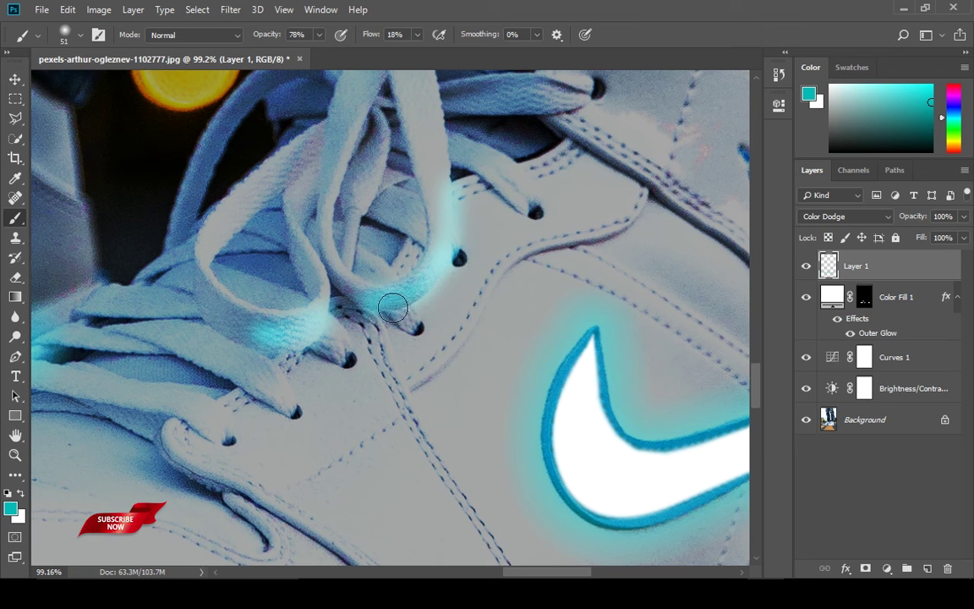
# Paint teal light onto the folds of the jeans cuff just above the front shoe's collar with the 51 px brush
pyautogui.moveTo(447, 258); pyautogui.dragTo(253, 401)
pyautogui.moveTo(487, 192); pyautogui.dragTo(327, 378)
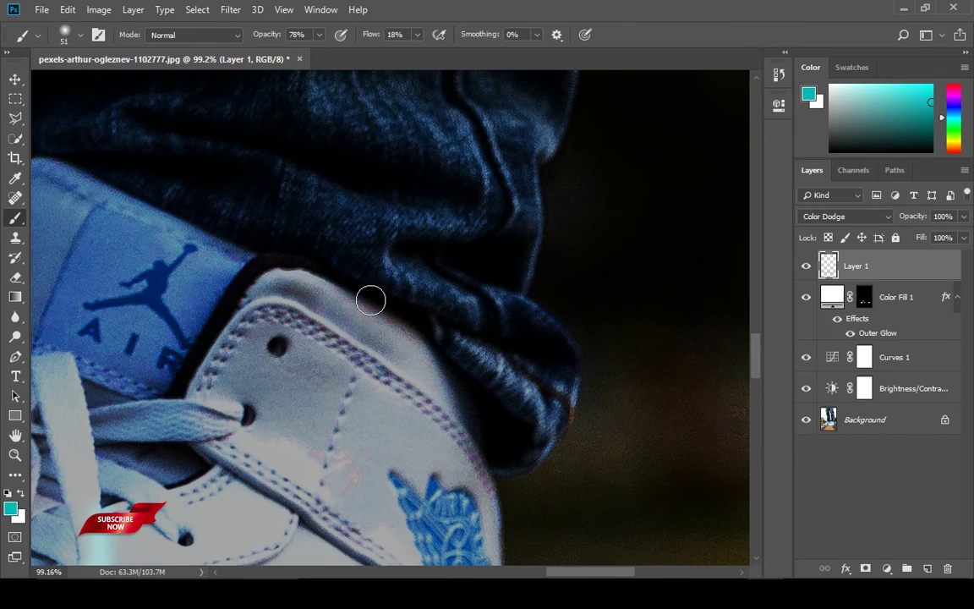
pyautogui.moveTo(386, 321)
pyautogui.mouseDown()
pyautogui.moveTo(324, 265)
pyautogui.moveTo(299, 261)
pyautogui.moveTo(377, 297)
pyautogui.moveTo(343, 295)
pyautogui.moveTo(469, 378)
pyautogui.moveTo(400, 333)
pyautogui.mouseUp()
pyautogui.moveTo(371, 291)
pyautogui.mouseDown()
pyautogui.moveTo(265, 234)
pyautogui.moveTo(314, 247)
pyautogui.moveTo(288, 244)
pyautogui.mouseUp()
pyautogui.rightClick(284, 241)
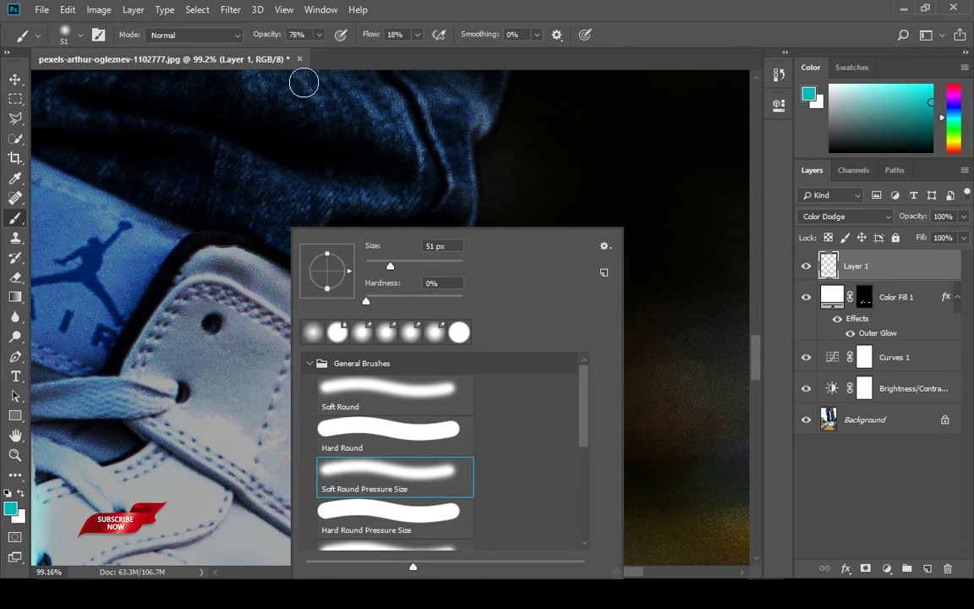
pyautogui.click(524, 5)
pyautogui.moveTo(287, 244)
pyautogui.mouseDown()
pyautogui.moveTo(347, 261)
pyautogui.moveTo(262, 231)
pyautogui.moveTo(380, 268)
pyautogui.moveTo(315, 257)
pyautogui.mouseUp()
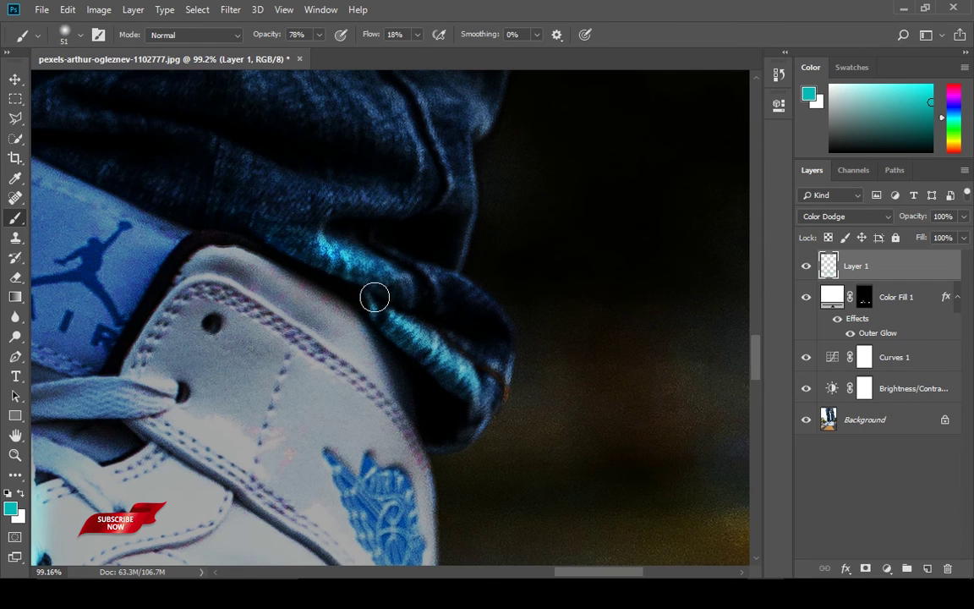
# Paint teal light along the upper edge of the front shoe's collar
pyautogui.moveTo(374, 297)
pyautogui.mouseDown()
pyautogui.moveTo(450, 352)
pyautogui.moveTo(446, 371)
pyautogui.moveTo(519, 181)
pyautogui.moveTo(535, 270)
pyautogui.moveTo(579, 218)
pyautogui.mouseUp()
pyautogui.moveTo(315, 149); pyautogui.dragTo(555, 221)
pyautogui.moveTo(447, 422)
pyautogui.mouseDown()
pyautogui.moveTo(515, 263)
pyautogui.moveTo(415, 448)
pyautogui.mouseUp()
pyautogui.moveTo(471, 372); pyautogui.dragTo(390, 393)
pyautogui.moveTo(448, 308)
pyautogui.mouseDown()
pyautogui.moveTo(486, 256)
pyautogui.moveTo(466, 283)
pyautogui.moveTo(518, 242)
pyautogui.moveTo(613, 271)
pyautogui.moveTo(483, 261)
pyautogui.mouseUp()
pyautogui.moveTo(475, 310); pyautogui.dragTo(503, 173)
pyautogui.moveTo(461, 216); pyautogui.dragTo(566, 352)
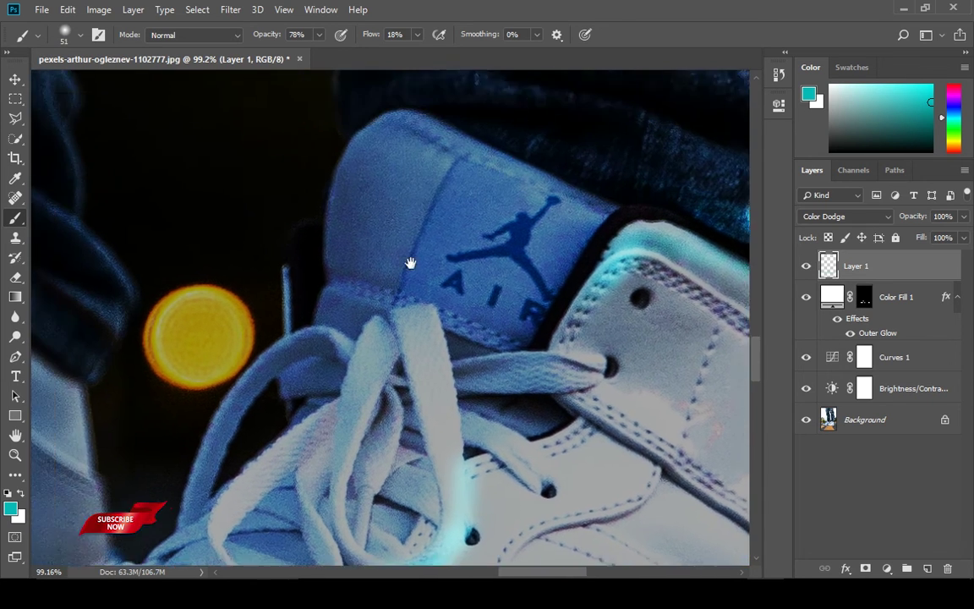
# Reduce the brush to 36 px and paint teal light onto the hanging lace tip of the back shoe
pyautogui.moveTo(397, 258); pyautogui.dragTo(515, 201)
pyautogui.moveTo(409, 283); pyautogui.dragTo(549, 167)
pyautogui.moveTo(380, 224); pyautogui.dragTo(564, 292)
pyautogui.moveTo(400, 263); pyautogui.dragTo(481, 376)
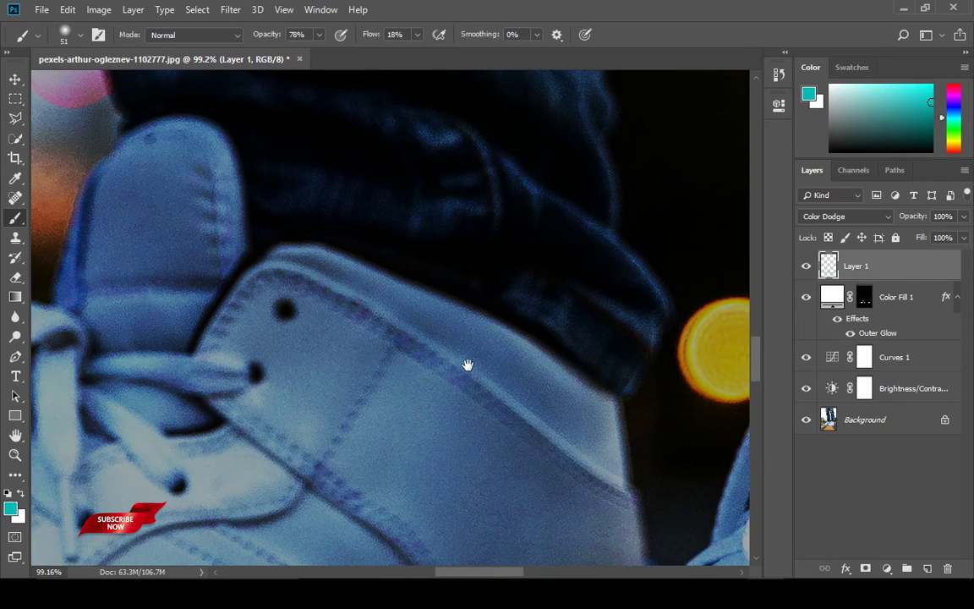
pyautogui.moveTo(410, 385); pyautogui.dragTo(346, 343)
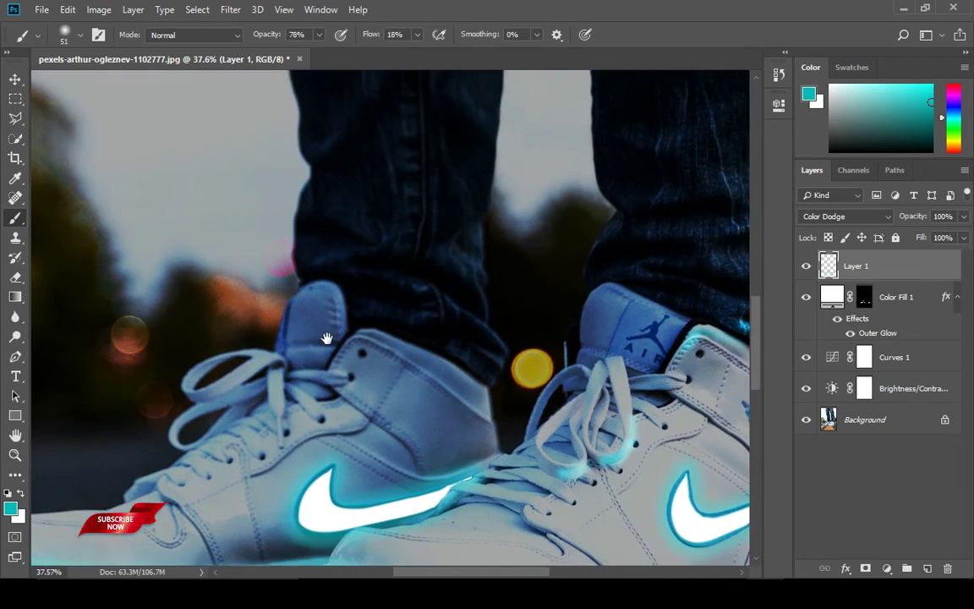
pyautogui.moveTo(307, 379); pyautogui.dragTo(353, 290)
pyautogui.moveTo(332, 357)
pyautogui.mouseDown()
pyautogui.moveTo(358, 387)
pyautogui.moveTo(396, 403)
pyautogui.mouseUp()
pyautogui.rightClick(323, 337)
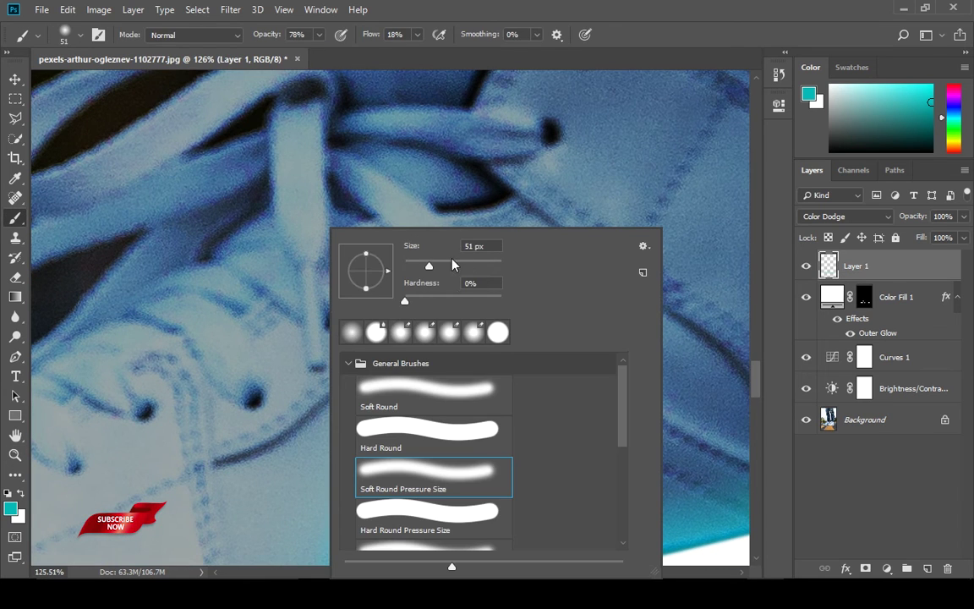
pyautogui.click(403, 7)
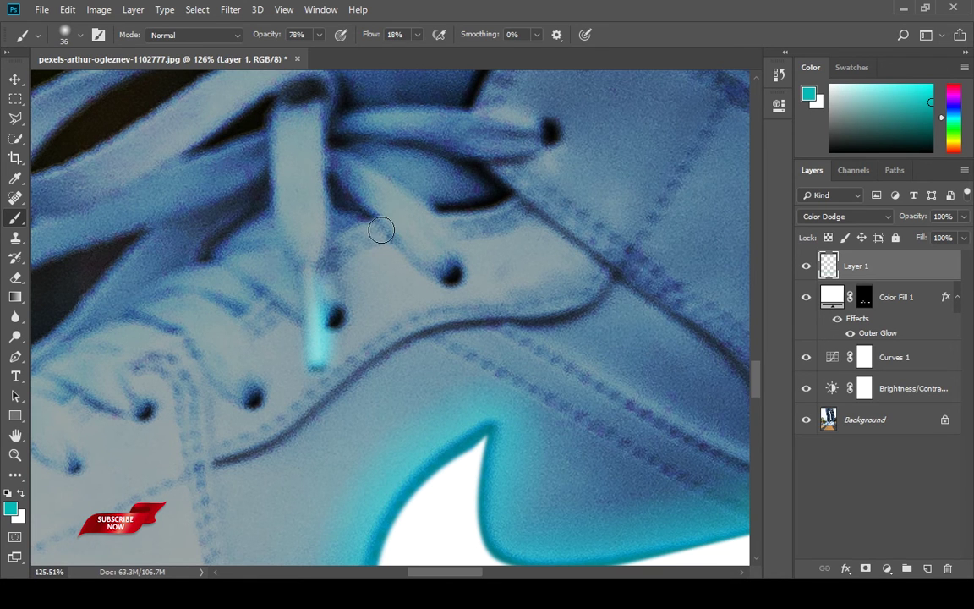
# Examine the glow effect across the whole image and up close on the back shoe and road
pyautogui.hotkey('ctrl', '0')
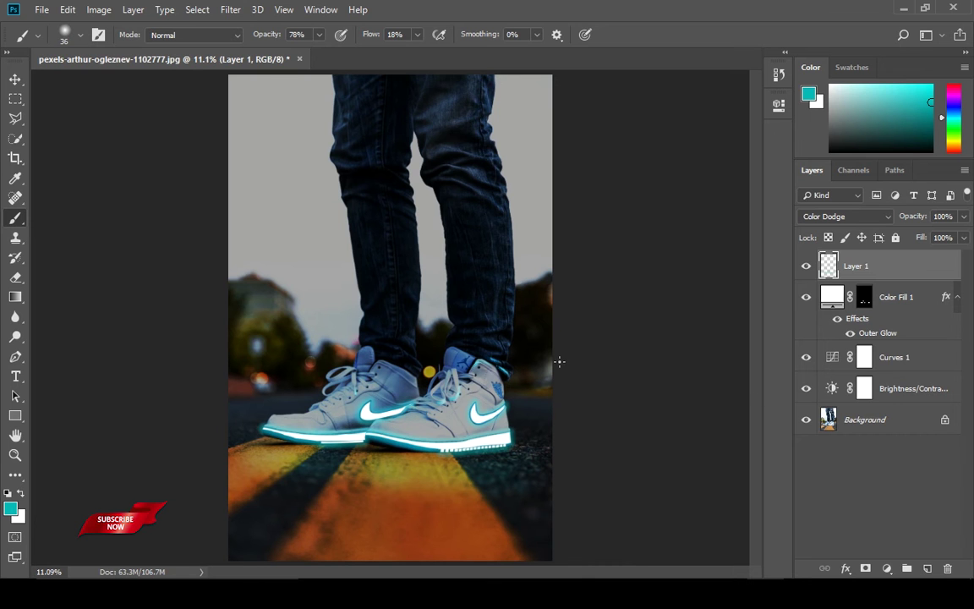
pyautogui.press('z')
pyautogui.moveTo(492, 397)
pyautogui.mouseDown()
pyautogui.moveTo(553, 427)
pyautogui.moveTo(484, 298)
pyautogui.moveTo(482, 242)
pyautogui.moveTo(482, 377)
pyautogui.mouseUp()
pyautogui.moveTo(479, 284); pyautogui.dragTo(523, 263)
pyautogui.moveTo(426, 294); pyautogui.dragTo(545, 275)
pyautogui.moveTo(475, 282); pyautogui.dragTo(556, 357)
pyautogui.moveTo(437, 311); pyautogui.dragTo(587, 261)
pyautogui.moveTo(384, 321); pyautogui.dragTo(509, 183)
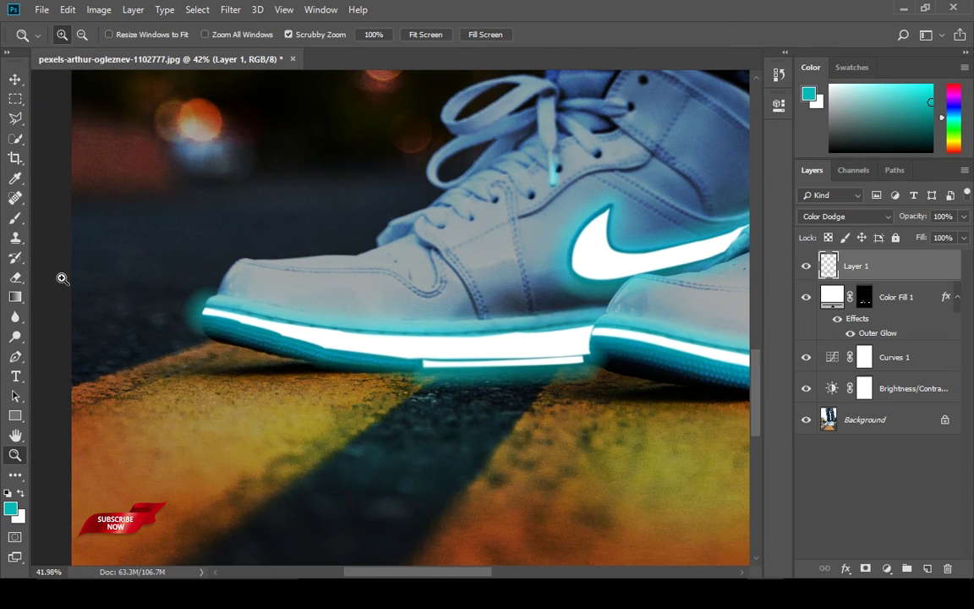
# Take up the brush again and enlarge it to 401 px for lighting the road
pyautogui.click(17, 219)
pyautogui.rightClick(204, 338)
pyautogui.click(328, 266)
pyautogui.click(538, 3)
pyautogui.rightClick(267, 443)
pyautogui.click(429, 268)
pyautogui.click(528, 5)
# Paint broad teal light over the yellow road stripes and asphalt beneath both shoes
pyautogui.moveTo(133, 382)
pyautogui.mouseDown()
pyautogui.moveTo(374, 447)
pyautogui.moveTo(591, 456)
pyautogui.mouseUp()
pyautogui.moveTo(275, 373)
pyautogui.mouseDown()
pyautogui.moveTo(457, 403)
pyautogui.moveTo(590, 404)
pyautogui.moveTo(580, 425)
pyautogui.moveTo(506, 373)
pyautogui.moveTo(632, 365)
pyautogui.moveTo(698, 379)
pyautogui.mouseUp()
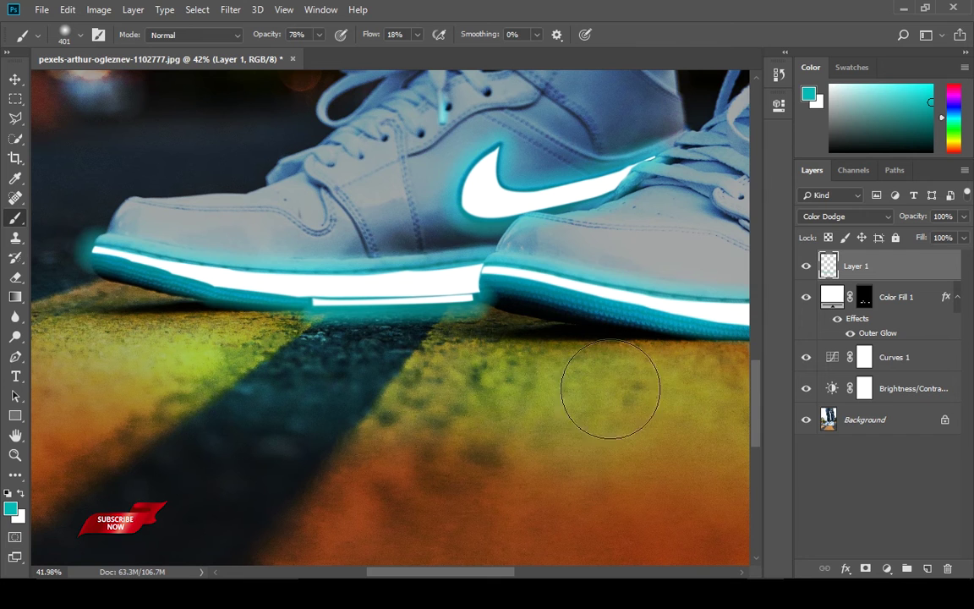
pyautogui.moveTo(486, 372); pyautogui.dragTo(281, 328)
pyautogui.moveTo(343, 342); pyautogui.dragTo(659, 343)
pyautogui.moveTo(530, 338); pyautogui.dragTo(683, 342)
# Extend the teal light over the asphalt behind the front shoe's heel and farther down across the road stripes
pyautogui.moveTo(631, 390); pyautogui.dragTo(250, 419)
pyautogui.moveTo(175, 408)
pyautogui.mouseDown()
pyautogui.moveTo(508, 347)
pyautogui.moveTo(603, 302)
pyautogui.mouseUp()
pyautogui.moveTo(563, 238)
pyautogui.mouseDown()
pyautogui.moveTo(606, 270)
pyautogui.moveTo(594, 321)
pyautogui.moveTo(522, 383)
pyautogui.moveTo(366, 411)
pyautogui.mouseUp()
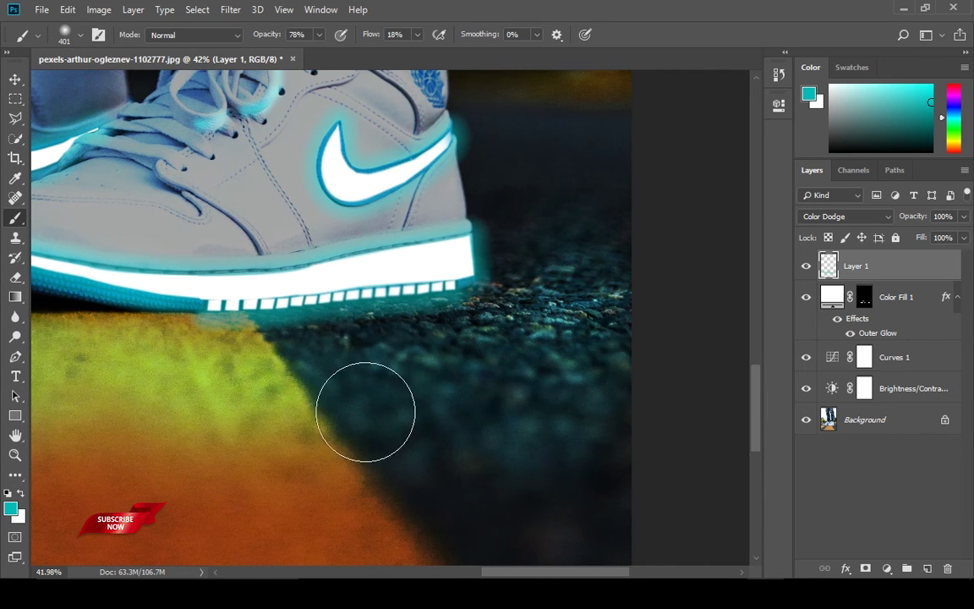
pyautogui.moveTo(446, 457); pyautogui.dragTo(611, 294)
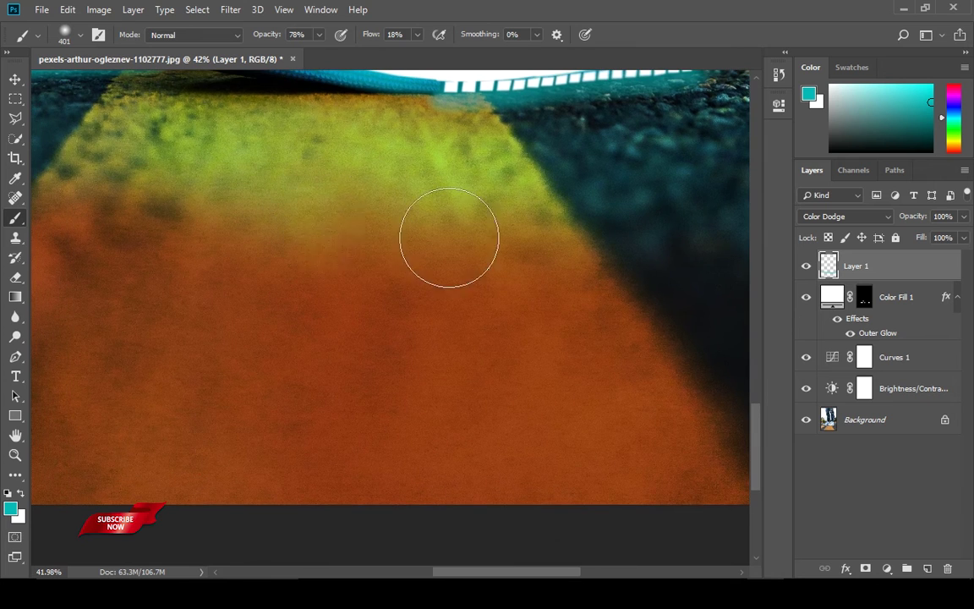
pyautogui.hotkey('ctrl', '0')
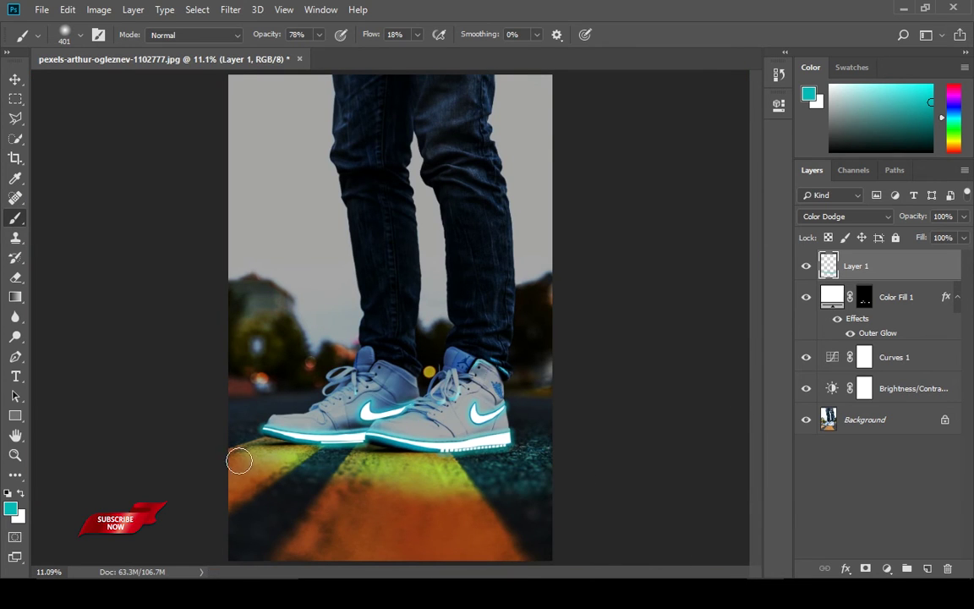
pyautogui.moveTo(239, 461); pyautogui.dragTo(524, 492)
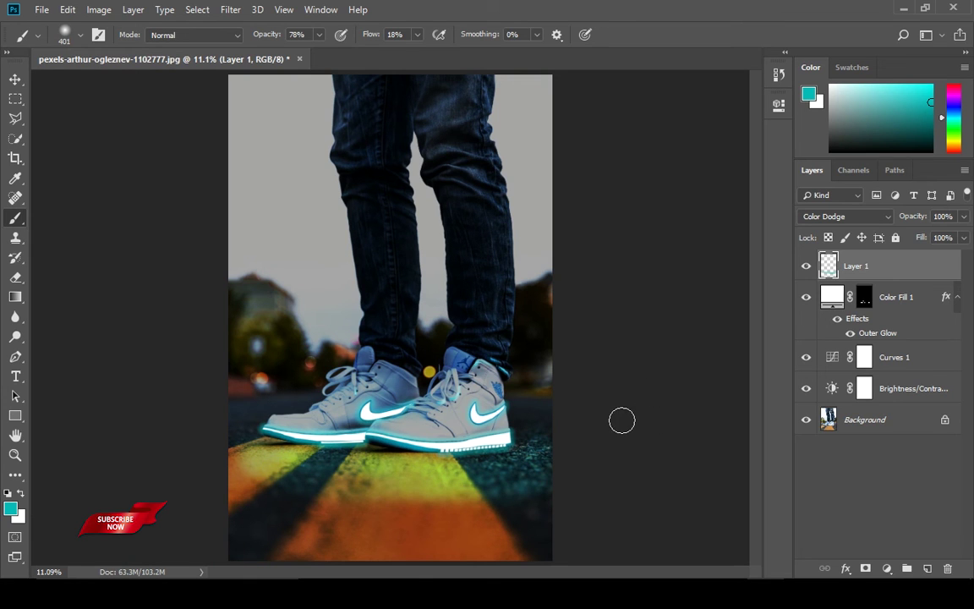
# Group Layer 1, Color Fill 1, Curves 1 and the Brightness/Contrast layer into one layer group
pyautogui.keyDown('shift'); pyautogui.click(890, 389); pyautogui.keyUp('shift')
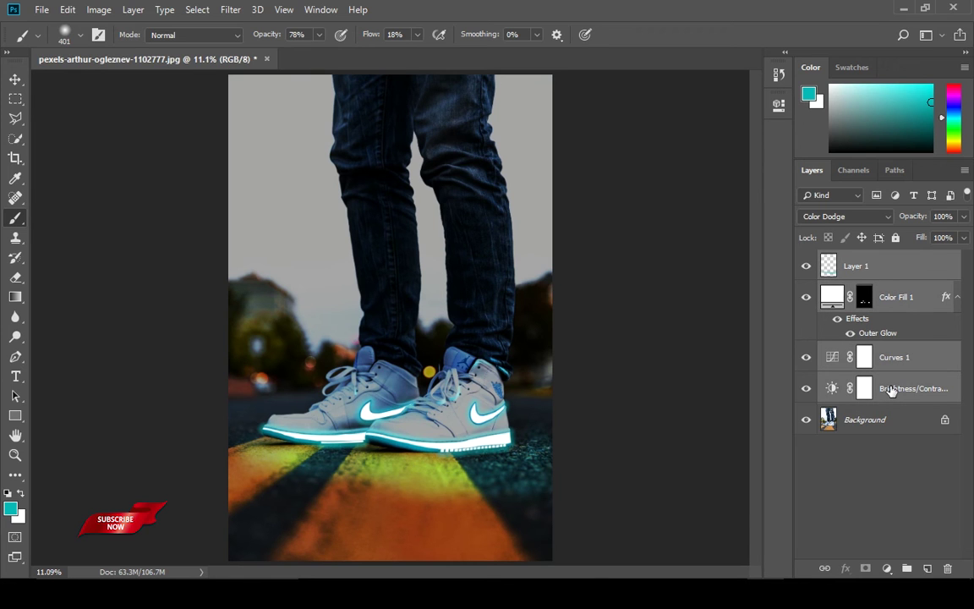
pyautogui.hotkey('ctrl', 'g')
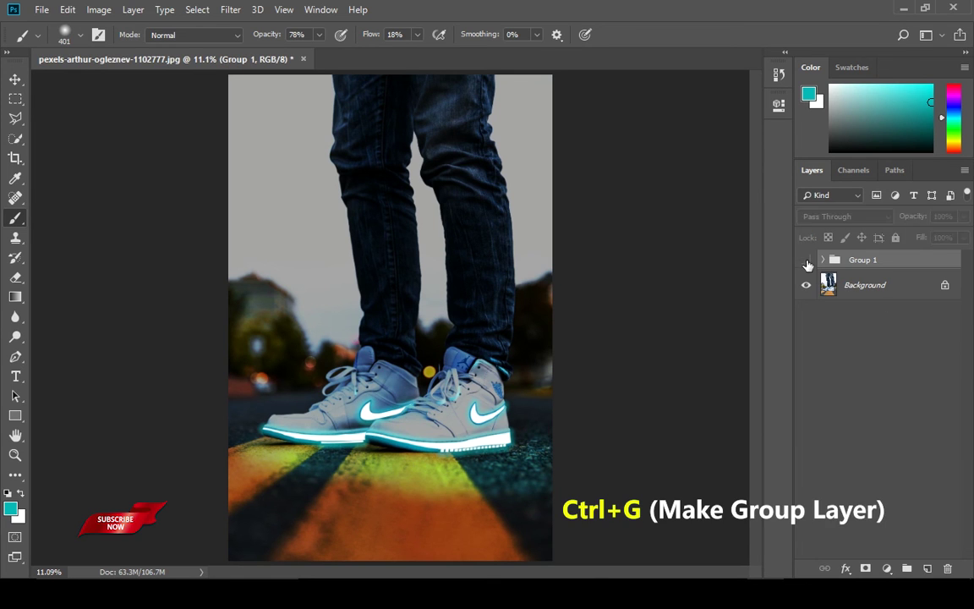
# Compare the photo before and after the edit by toggling the visibility of Group 1
pyautogui.click(806, 261)
pyautogui.click(806, 261)
pyautogui.click(806, 261)
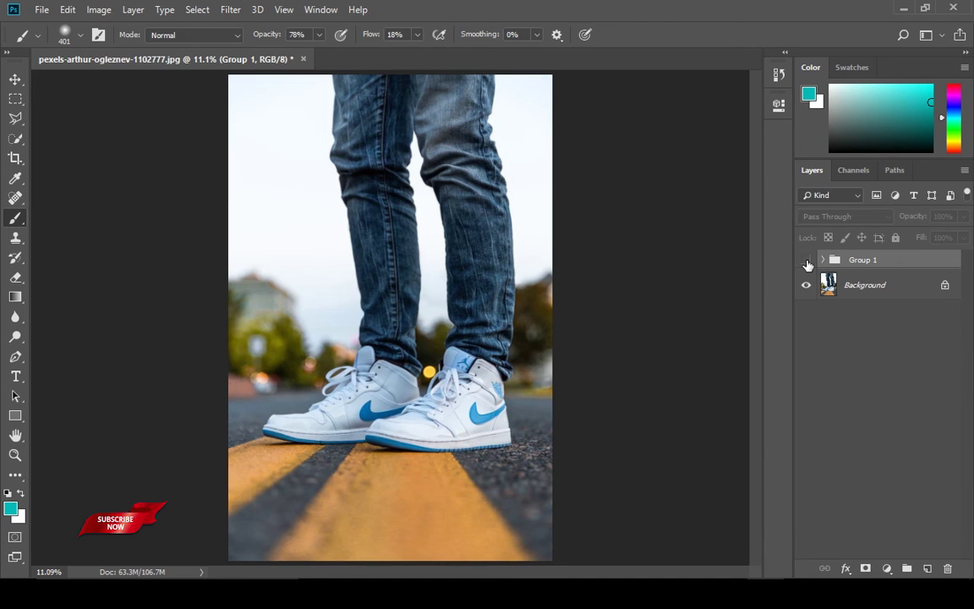
pyautogui.click(806, 261)
pyautogui.click(807, 261)
pyautogui.click(807, 262)
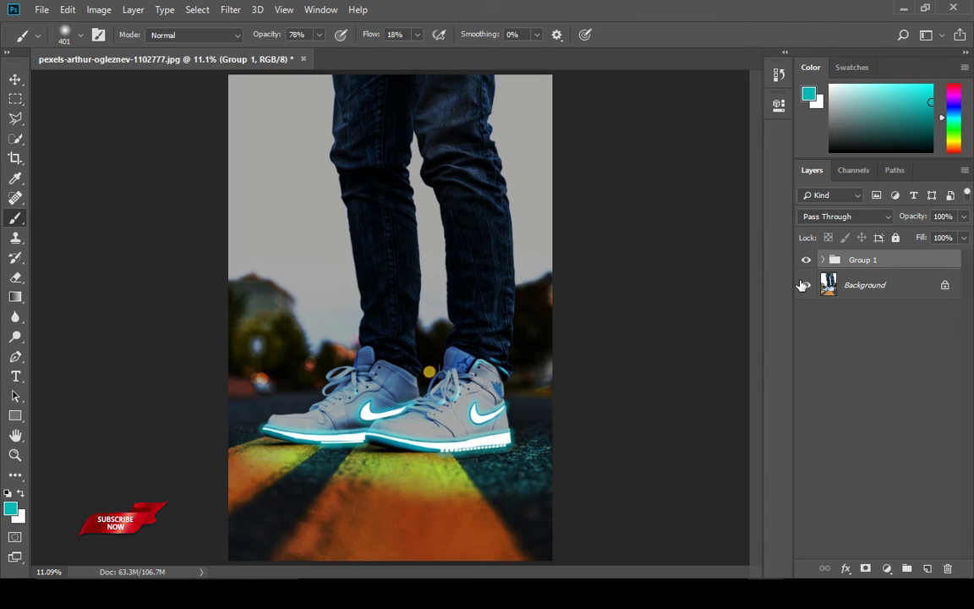
pyautogui.click(807, 260)
pyautogui.click(808, 260)
pyautogui.click(807, 260)
pyautogui.click(808, 260)
pyautogui.click(807, 261)
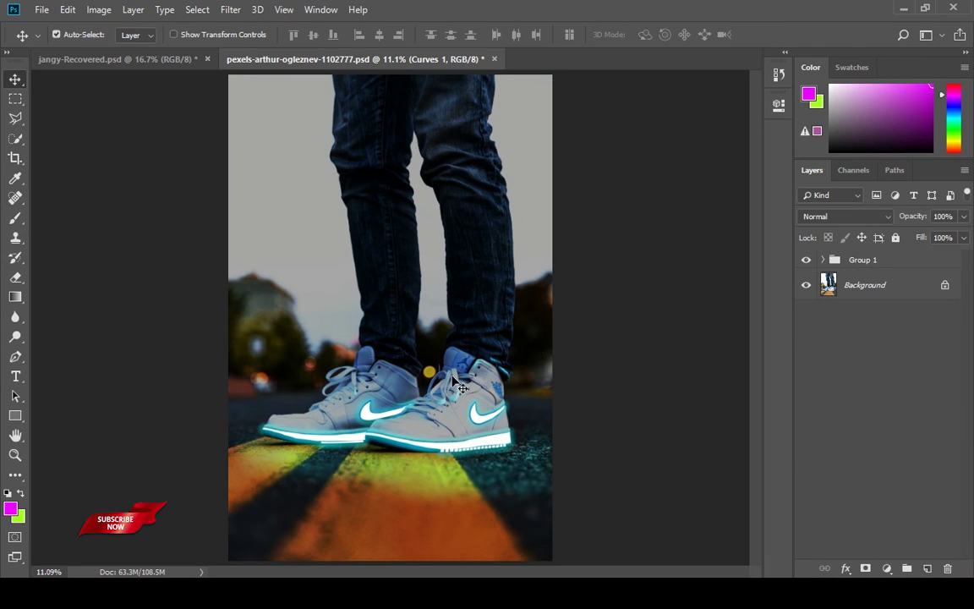
# Expand Group 1, check the visibility of the group and its painted light, and select Layer 1
pyautogui.hotkey('ctrl', 'space')
pyautogui.moveTo(420, 379); pyautogui.dragTo(509, 435)
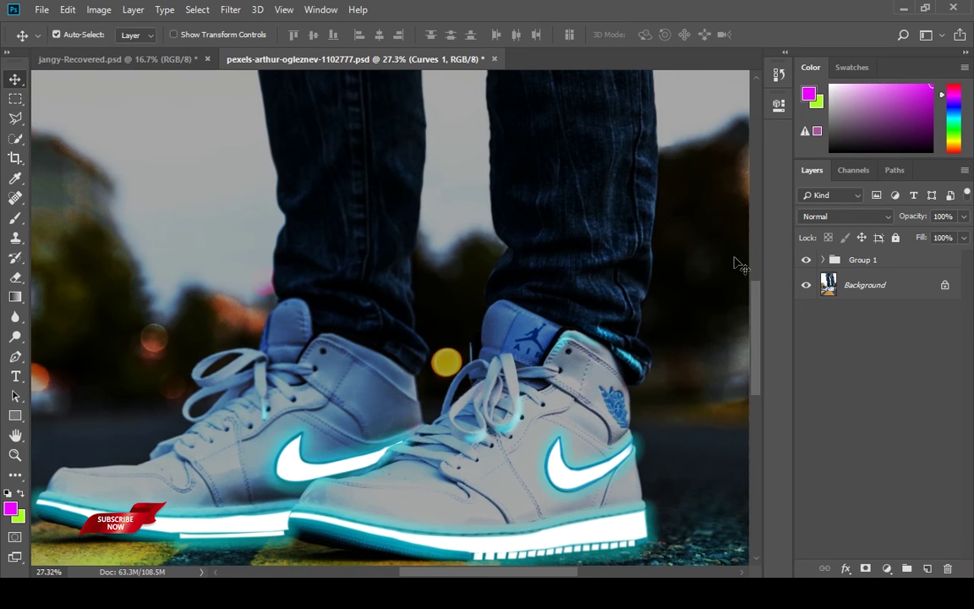
pyautogui.click(823, 261)
pyautogui.click(808, 261)
pyautogui.click(808, 260)
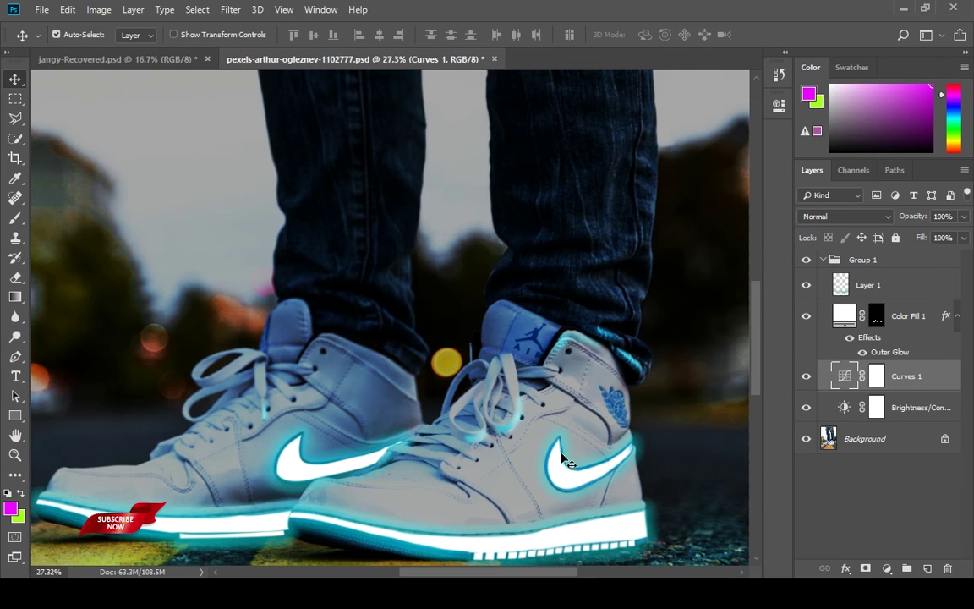
pyautogui.click(807, 285)
pyautogui.click(808, 285)
pyautogui.click(868, 286)
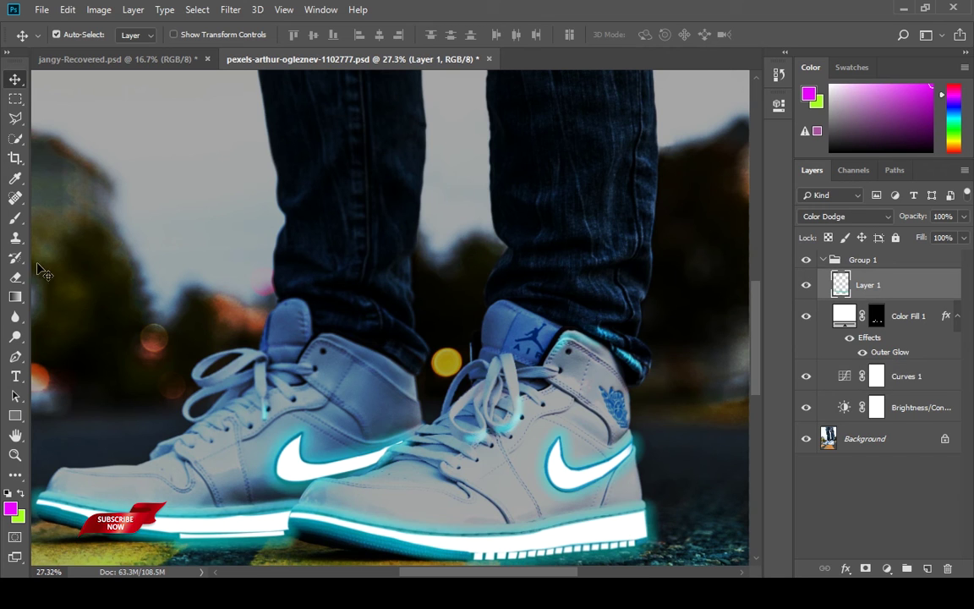
# Set the brush to 196 px, try a magenta stroke on the dark background beside the front leg, and undo it
pyautogui.click(15, 221)
pyautogui.rightClick(375, 350)
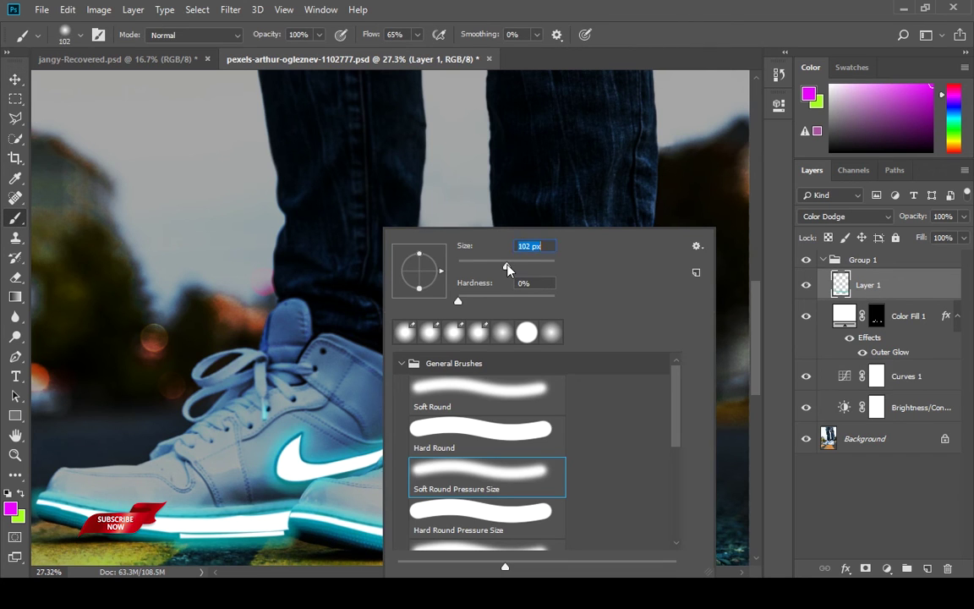
pyautogui.moveTo(530, 271); pyautogui.dragTo(531, 269)
pyautogui.click(557, 172)
pyautogui.moveTo(683, 167); pyautogui.dragTo(703, 272)
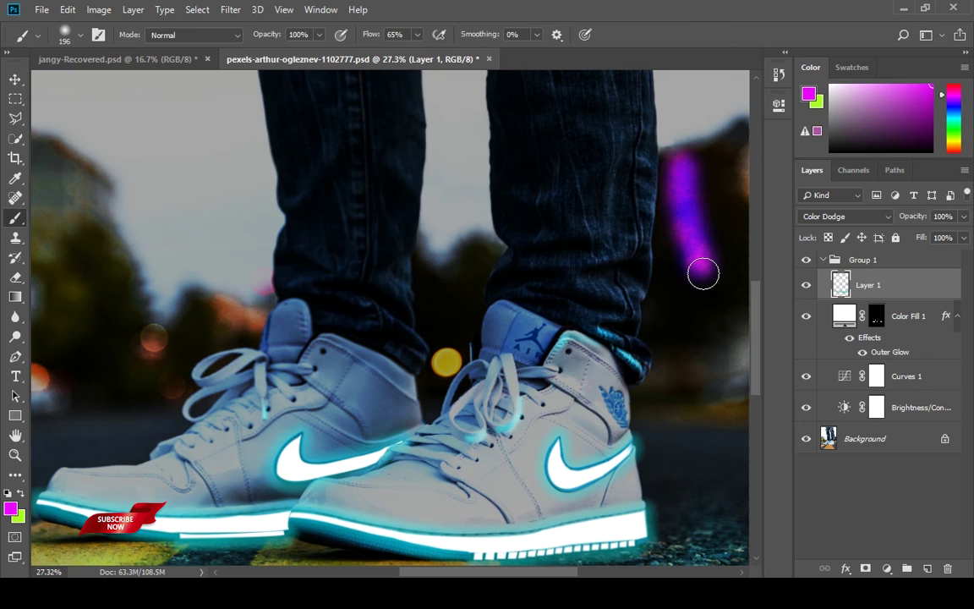
pyautogui.hotkey('ctrl', 'z')
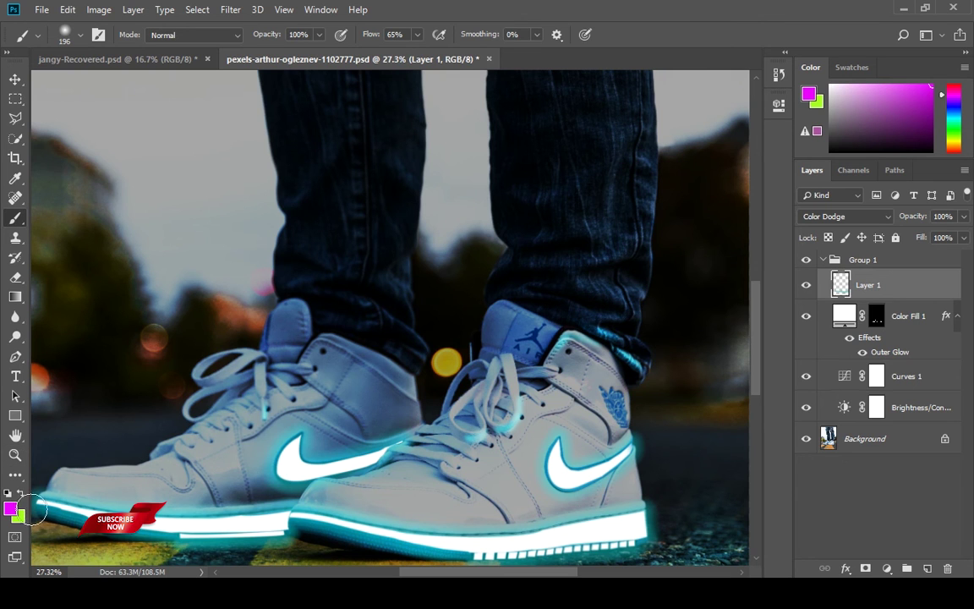
# Change the foreground color to bright cyan #06eafe, starting from a color sampled from the shoe glow
pyautogui.click(10, 510)
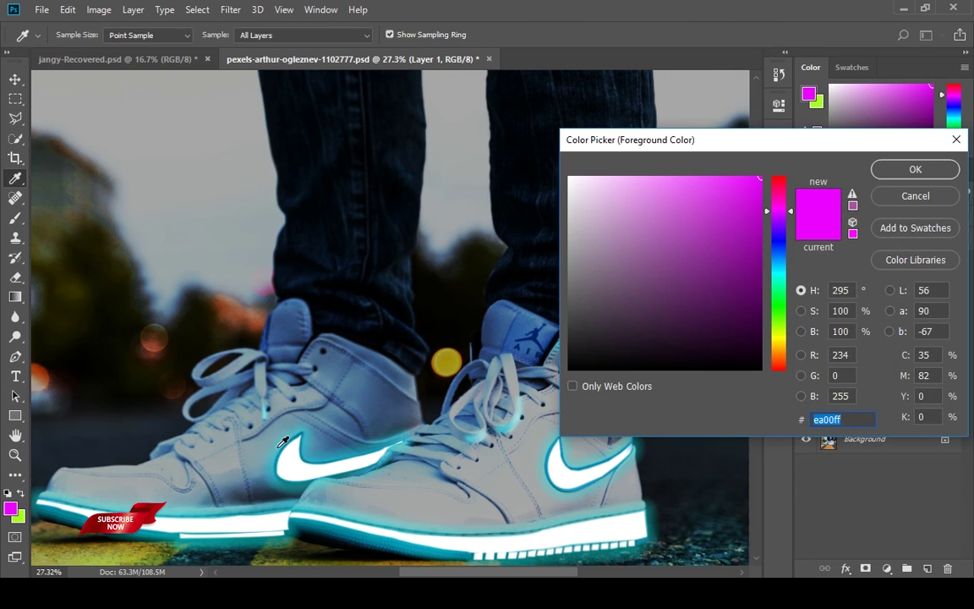
pyautogui.click(255, 399)
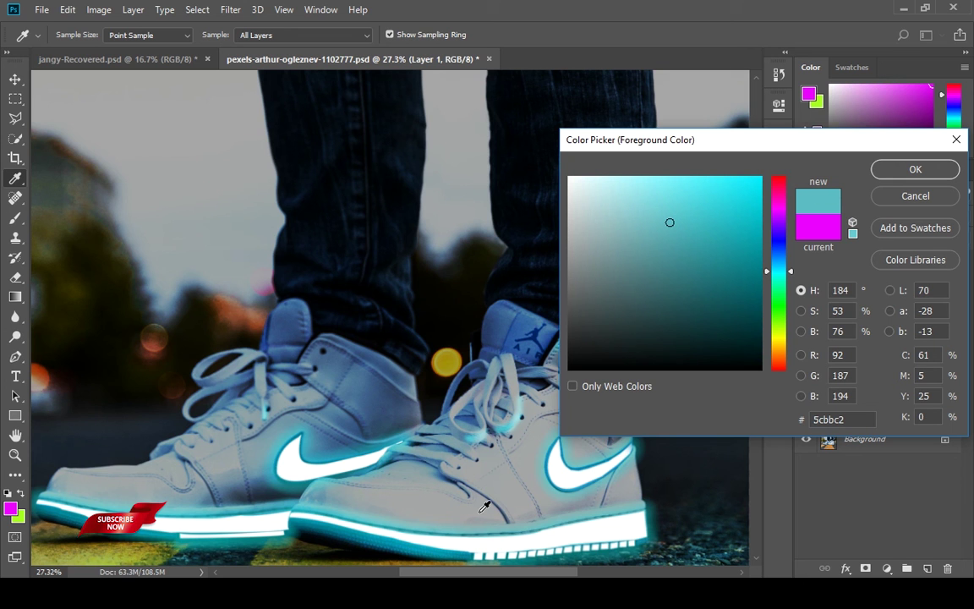
pyautogui.moveTo(657, 505); pyautogui.dragTo(378, 395)
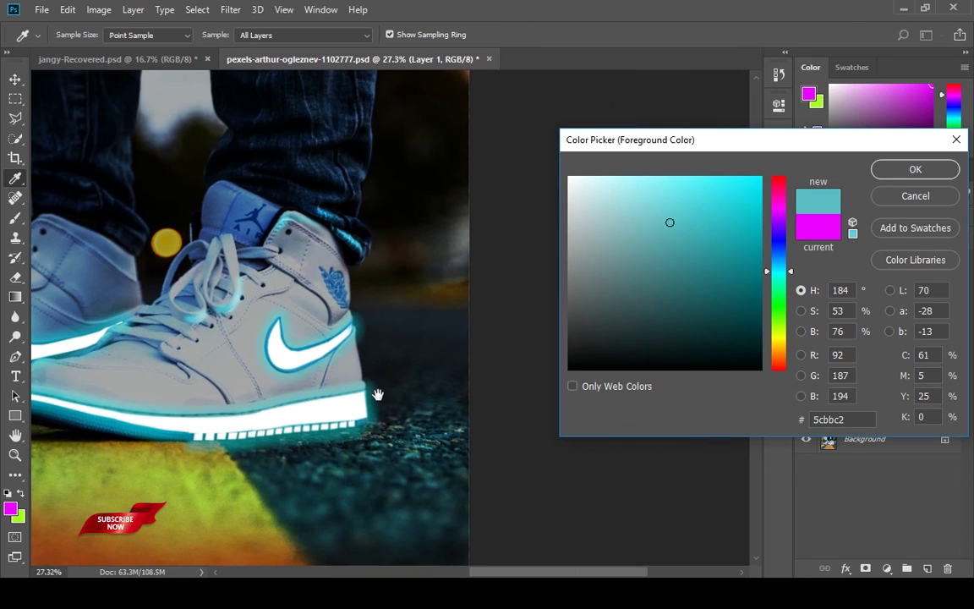
pyautogui.click(359, 326)
pyautogui.moveTo(724, 354)
pyautogui.mouseDown()
pyautogui.moveTo(737, 220)
pyautogui.moveTo(758, 176)
pyautogui.mouseUp()
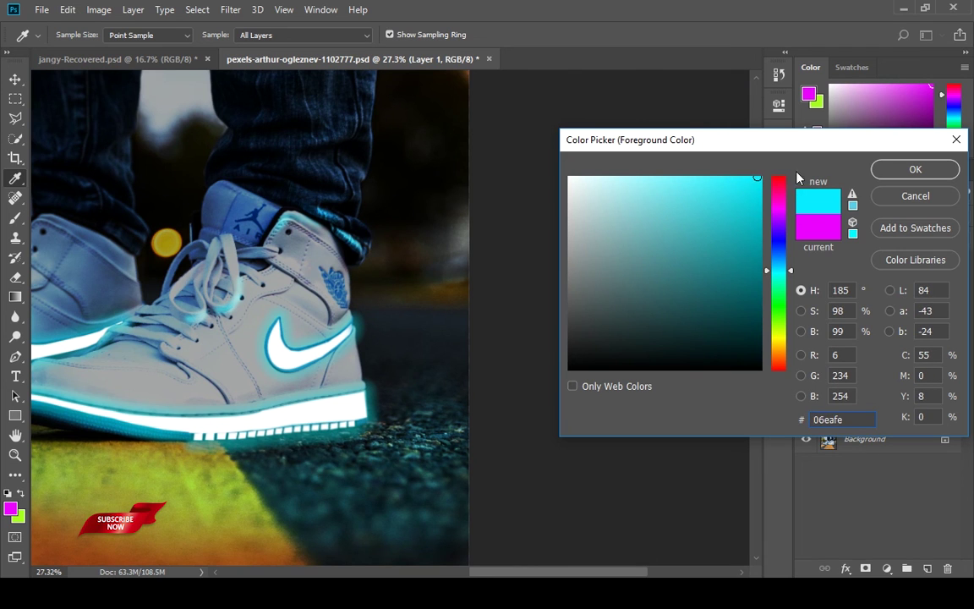
pyautogui.click(941, 171)
# Undo a cyan test stroke behind the front shoe's heel and paint another there with the brush flow at 34%
pyautogui.moveTo(430, 306); pyautogui.dragTo(454, 372)
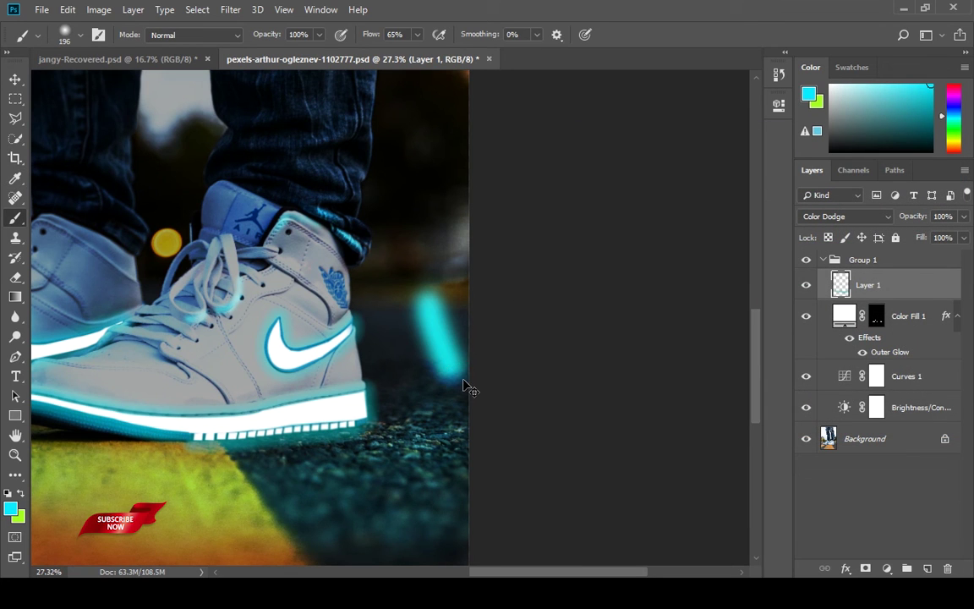
pyautogui.hotkey('ctrl', 'z')
pyautogui.click(417, 35)
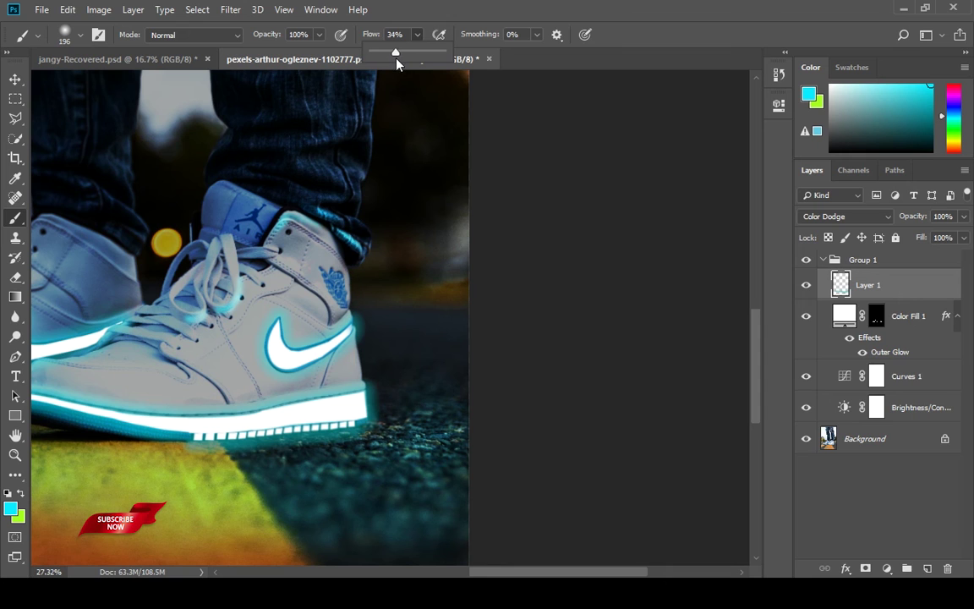
pyautogui.moveTo(396, 336); pyautogui.dragTo(420, 426)
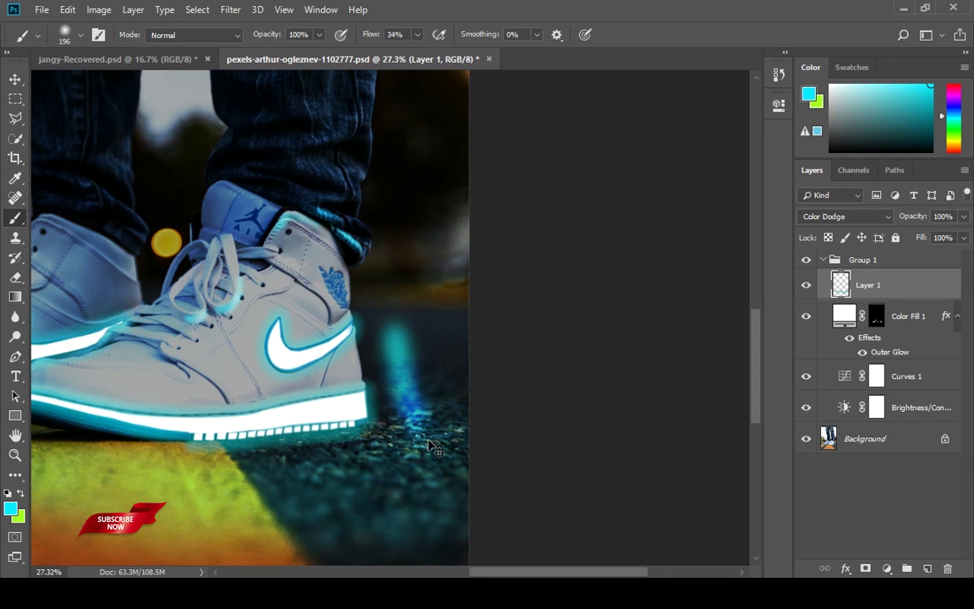
# Undo the cyan stroke behind the front shoe's heel, try one over its wings logo, and undo that as well
pyautogui.hotkey('ctrl', 'z')
pyautogui.moveTo(320, 269); pyautogui.dragTo(339, 299)
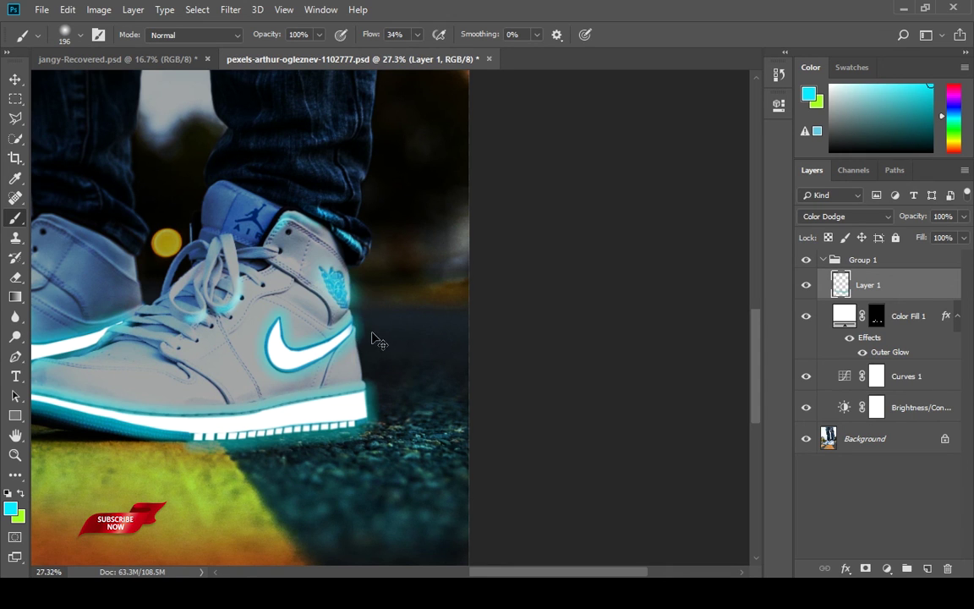
pyautogui.hotkey('ctrl', 'z')
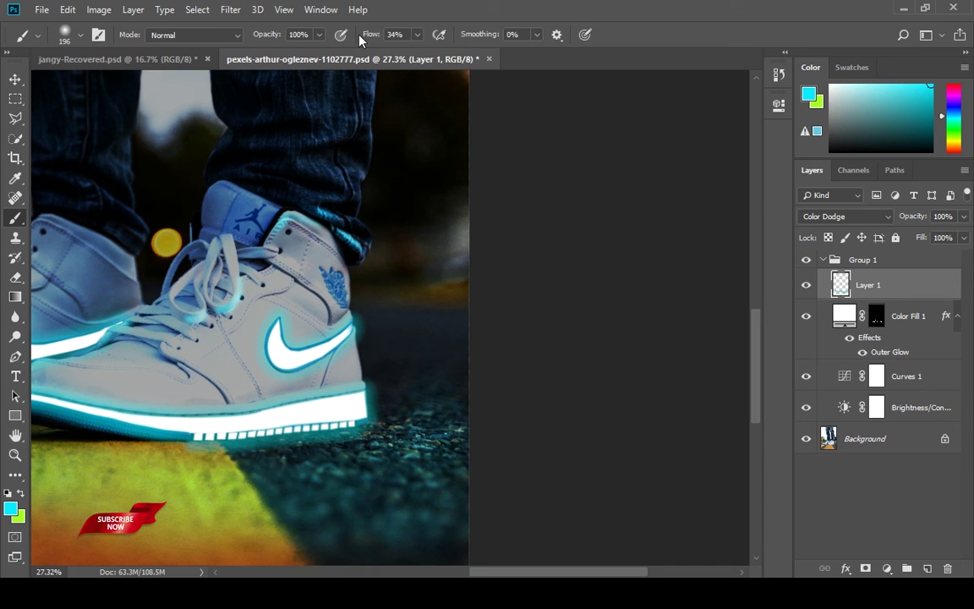
# Lower the brush flow to 18% and brush soft cyan light onto the side of the front shoe
pyautogui.click(416, 36)
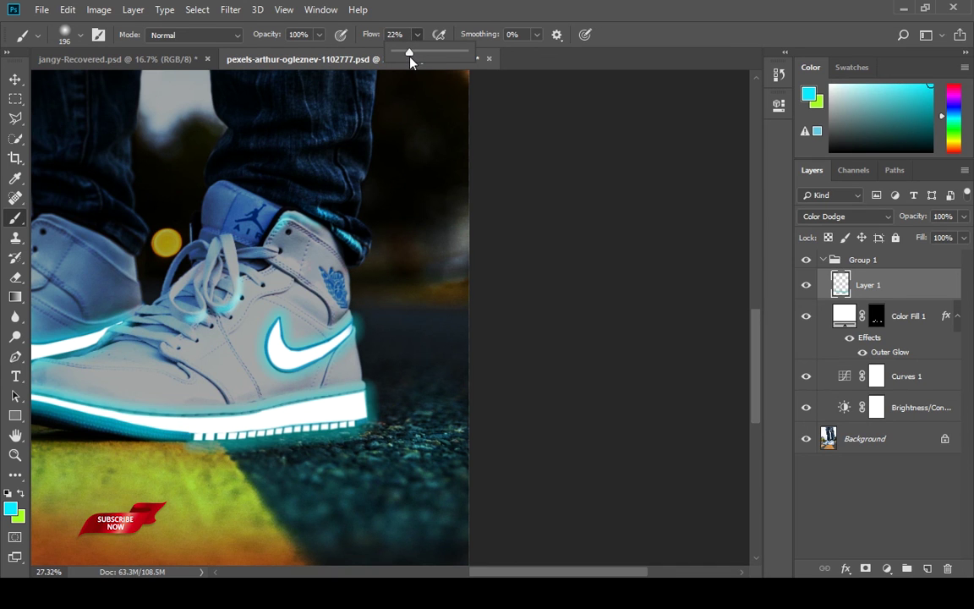
pyautogui.moveTo(410, 59); pyautogui.dragTo(407, 58)
pyautogui.moveTo(344, 187); pyautogui.dragTo(542, 294)
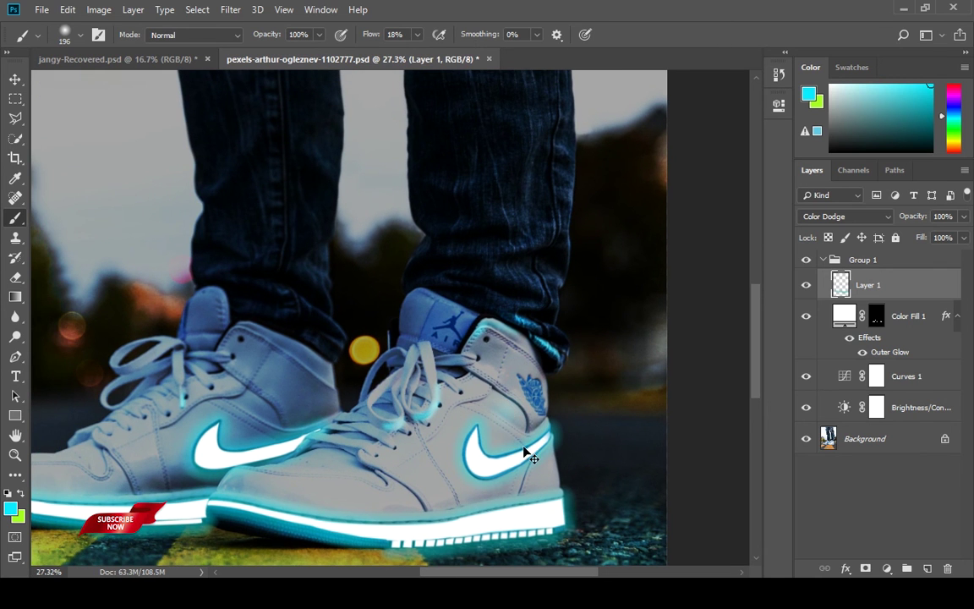
pyautogui.press('z')
pyautogui.moveTo(499, 459); pyautogui.dragTo(640, 500)
pyautogui.moveTo(575, 484); pyautogui.dragTo(491, 265)
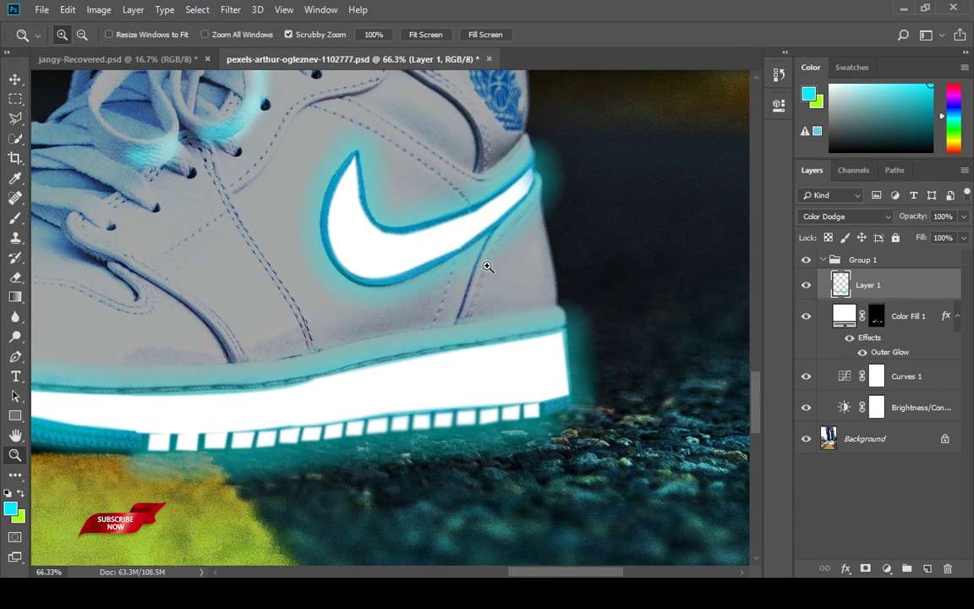
pyautogui.press('b')
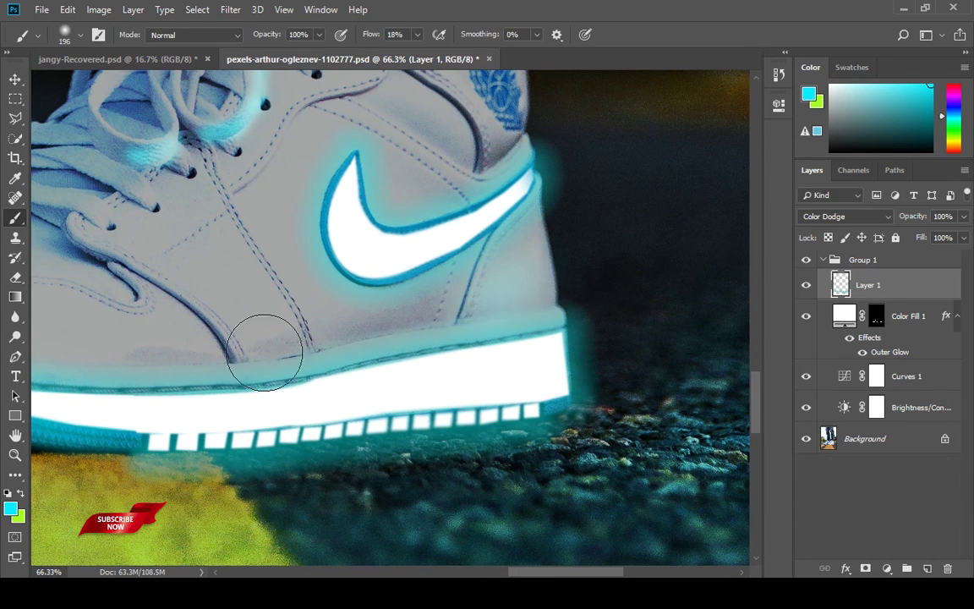
pyautogui.moveTo(247, 248); pyautogui.dragTo(487, 308)
pyautogui.moveTo(193, 146)
pyautogui.mouseDown()
pyautogui.moveTo(489, 400)
pyautogui.moveTo(630, 343)
pyautogui.mouseUp()
# Resize the brush to 168 px and brush more faint cyan light along the shoe sides, undoing one stray stroke
pyautogui.rightClick(483, 381)
pyautogui.moveTo(664, 265); pyautogui.dragTo(686, 265)
pyautogui.click(679, 35)
pyautogui.rightClick(554, 165)
pyautogui.click(719, 266)
pyautogui.click(679, 35)
pyautogui.rightClick(482, 372)
pyautogui.click(665, 266)
pyautogui.click(647, 176)
pyautogui.moveTo(491, 397)
pyautogui.mouseDown()
pyautogui.moveTo(690, 323)
pyautogui.moveTo(698, 374)
pyautogui.mouseUp()
pyautogui.hotkey('ctrl', 'z')
pyautogui.moveTo(388, 405); pyautogui.dragTo(453, 181)
pyautogui.moveTo(415, 332)
pyautogui.mouseDown()
pyautogui.moveTo(328, 332)
pyautogui.moveTo(176, 295)
pyautogui.mouseUp()
pyautogui.moveTo(310, 312)
pyautogui.mouseDown()
pyautogui.moveTo(402, 259)
pyautogui.moveTo(481, 230)
pyautogui.mouseUp()
pyautogui.moveTo(323, 208); pyautogui.dragTo(72, 217)
pyautogui.hotkey('ctrl', '0')
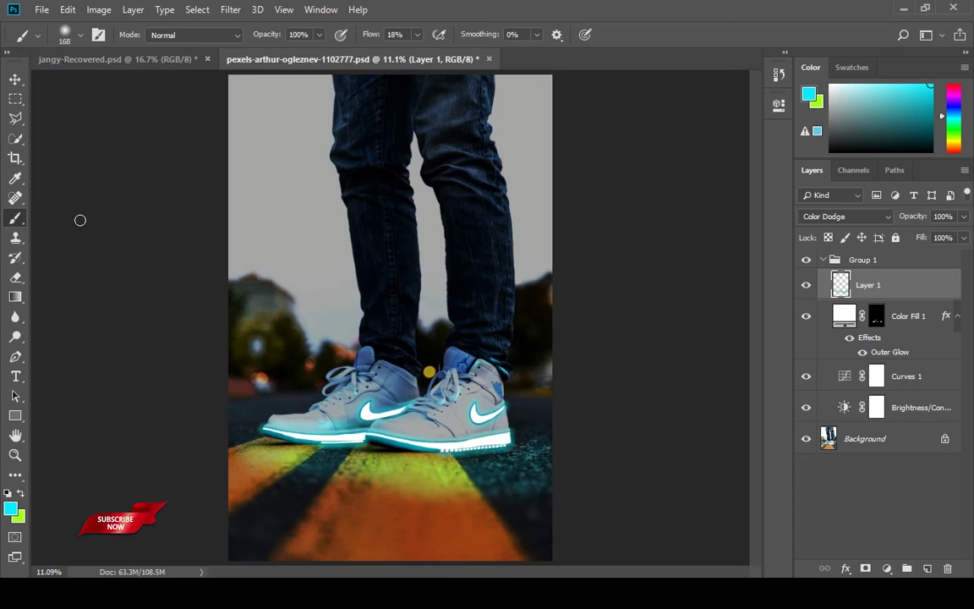
# Reduce the brush flow to 9% and blend faint cyan light into the rear shoe's side above the sole
pyautogui.moveTo(330, 428); pyautogui.dragTo(415, 406)
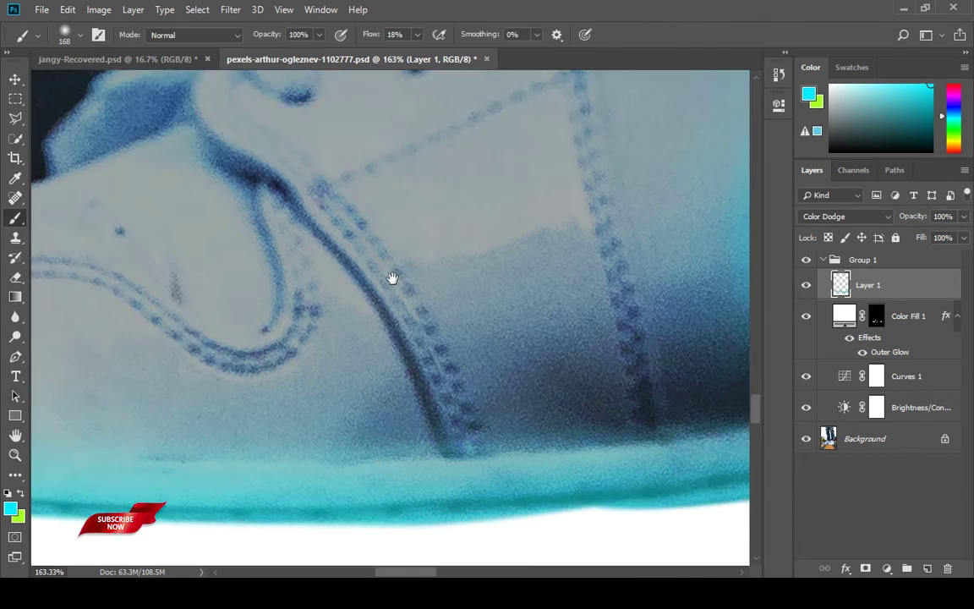
pyautogui.moveTo(391, 279); pyautogui.dragTo(261, 224)
pyautogui.rightClick(402, 306)
pyautogui.click(417, 34)
pyautogui.moveTo(419, 53); pyautogui.dragTo(411, 53)
pyautogui.click(399, 317)
pyautogui.moveTo(399, 317)
pyautogui.mouseDown()
pyautogui.moveTo(714, 284)
pyautogui.moveTo(242, 157)
pyautogui.mouseUp()
pyautogui.moveTo(434, 550)
pyautogui.mouseDown()
pyautogui.moveTo(170, 436)
pyautogui.moveTo(648, 429)
pyautogui.moveTo(250, 354)
pyautogui.mouseUp()
pyautogui.hotkey('ctrl', '0')
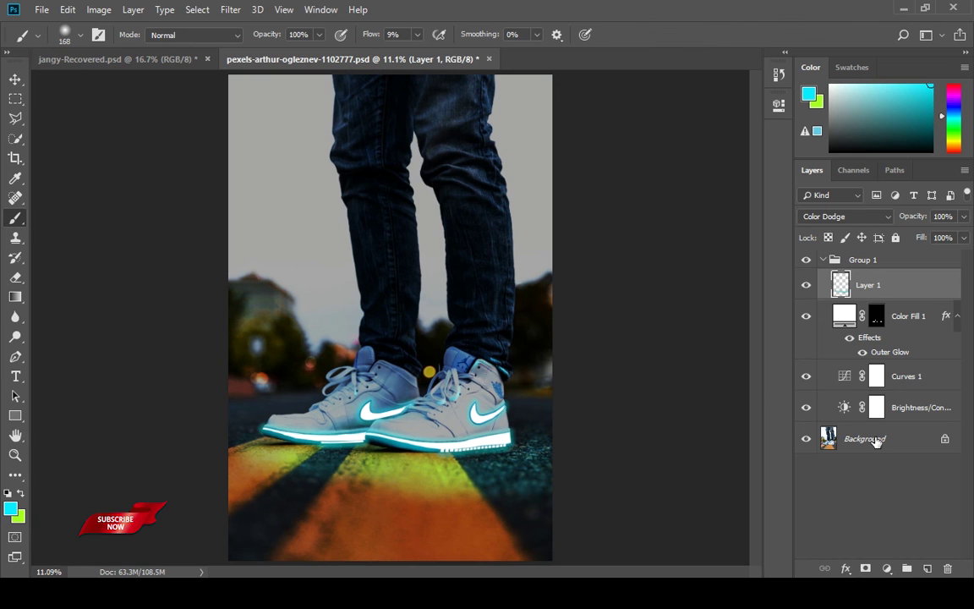
# Reshape the Curves 1 RGB curve, lowering the white endpoint and midtone point while slightly raising the upper point
pyautogui.click(849, 381)
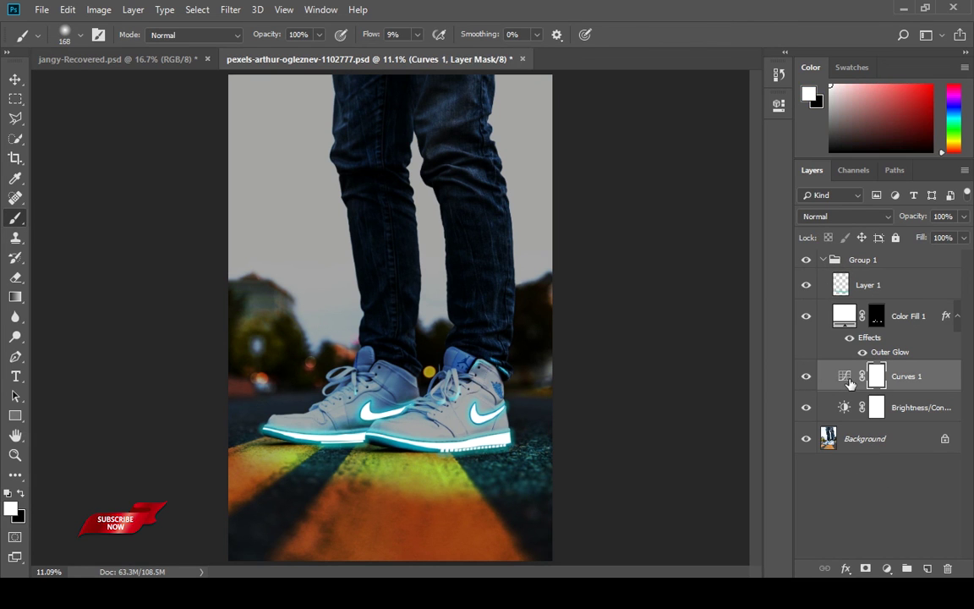
pyautogui.doubleClick(846, 378)
pyautogui.moveTo(690, 246)
pyautogui.mouseDown()
pyautogui.moveTo(688, 253)
pyautogui.moveTo(688, 244)
pyautogui.mouseUp()
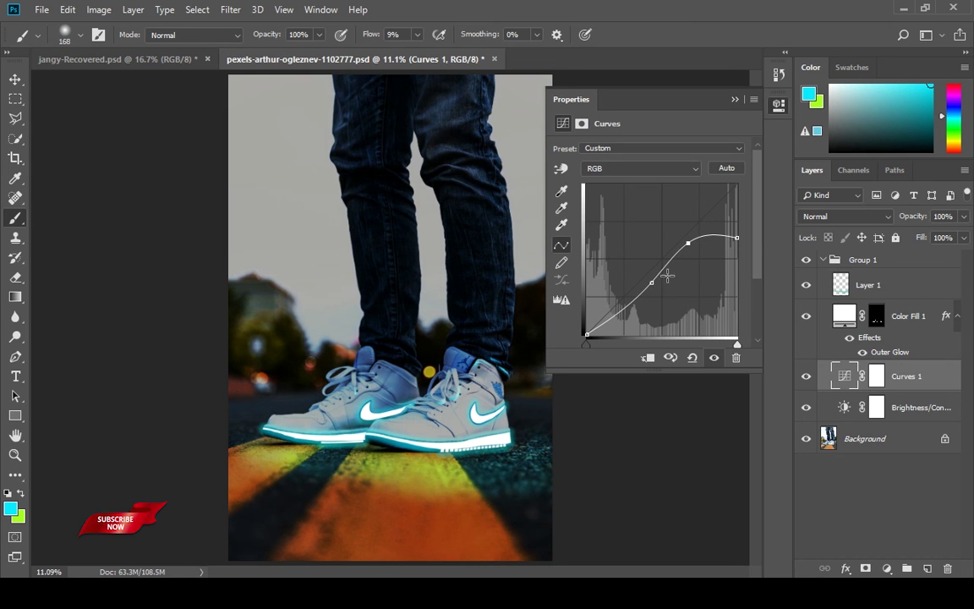
pyautogui.moveTo(652, 285)
pyautogui.mouseDown()
pyautogui.moveTo(643, 280)
pyautogui.moveTo(658, 287)
pyautogui.mouseUp()
pyautogui.moveTo(735, 238); pyautogui.dragTo(690, 240)
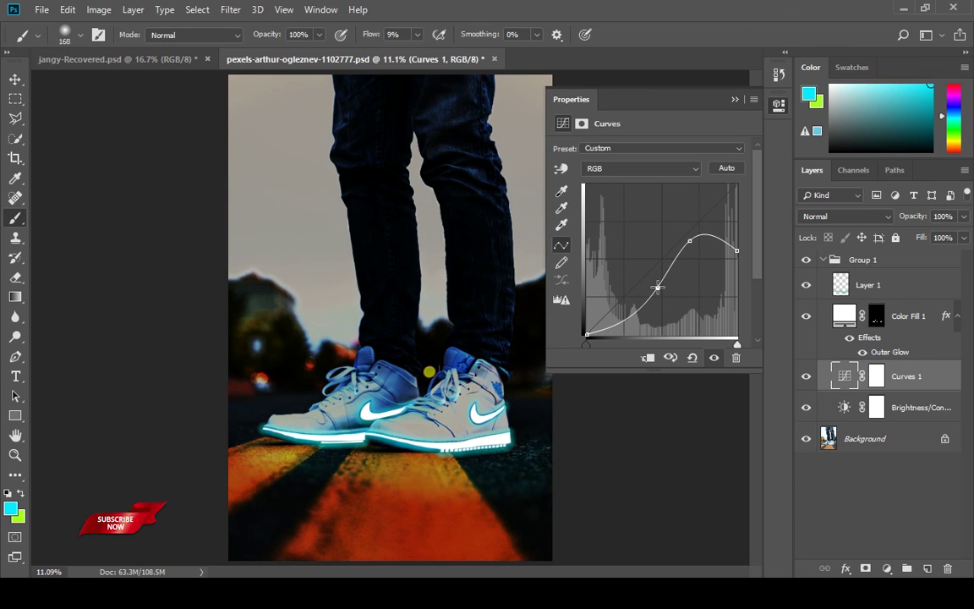
pyautogui.moveTo(658, 288); pyautogui.dragTo(653, 286)
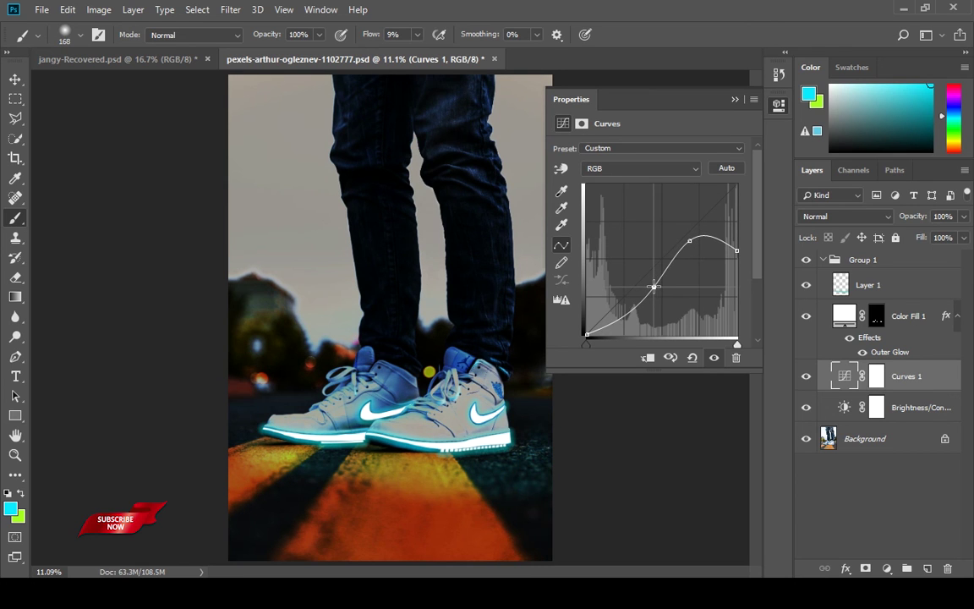
pyautogui.click(735, 100)
# Set the brightness of the Brightness/Contrast adjustment layer to -94
pyautogui.click(846, 408)
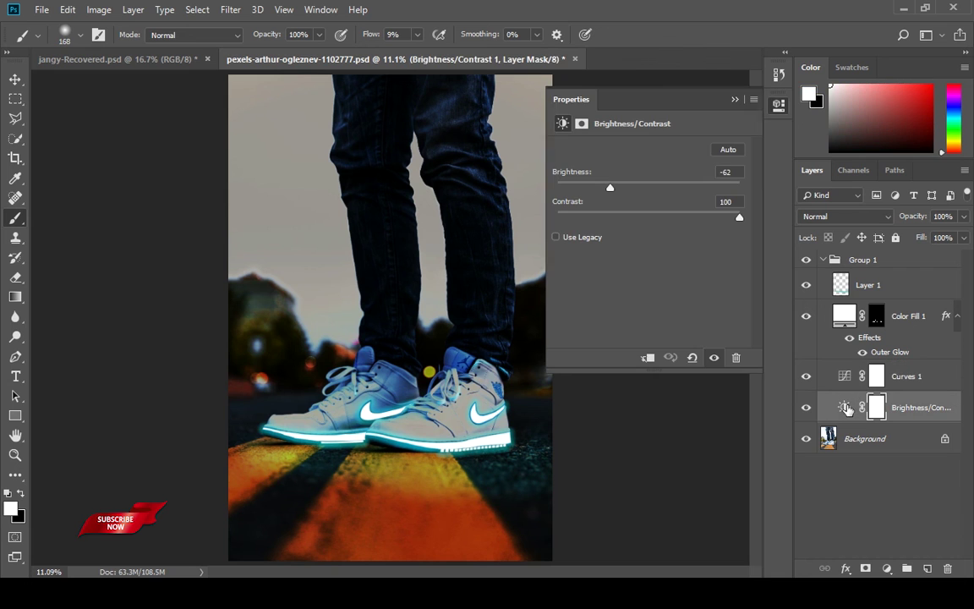
pyautogui.moveTo(611, 193); pyautogui.dragTo(593, 201)
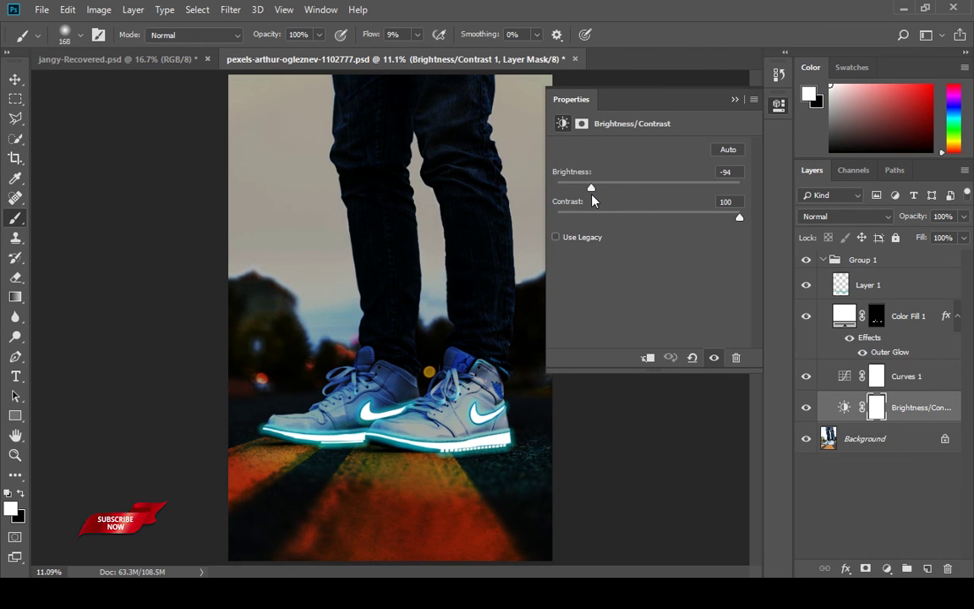
pyautogui.click(735, 99)
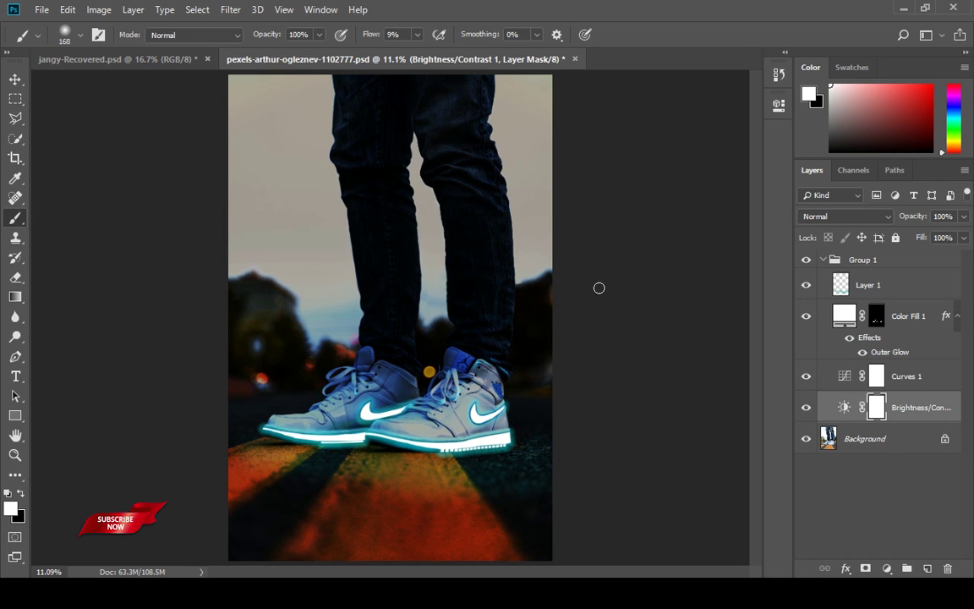
# Compare the photo before and after the edit by toggling the visibility of Group 1, leaving it shown
pyautogui.press('z')
pyautogui.moveTo(471, 443)
pyautogui.mouseDown()
pyautogui.moveTo(507, 458)
pyautogui.moveTo(482, 445)
pyautogui.mouseUp()
pyautogui.press('b')
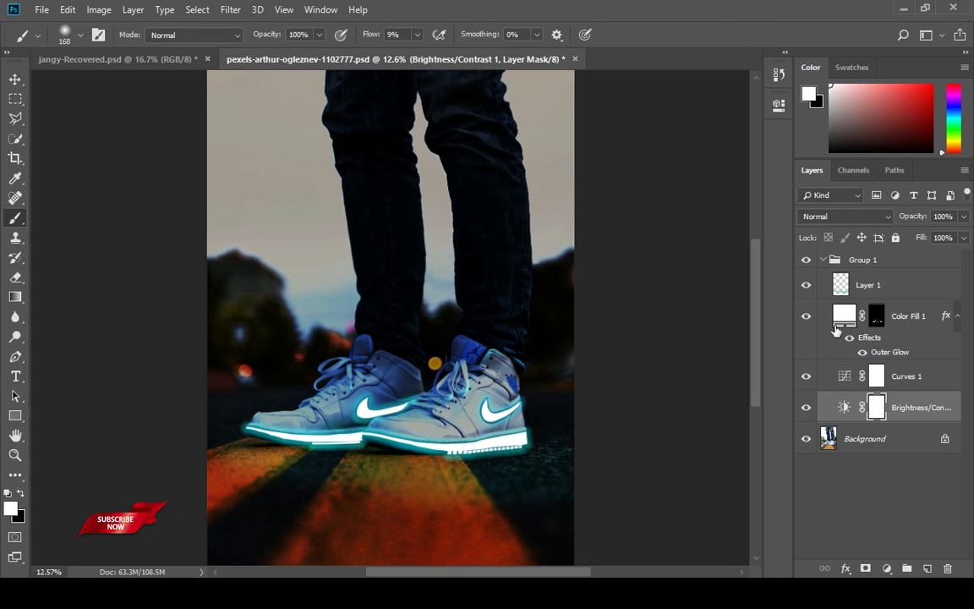
pyautogui.click(808, 261)
pyautogui.click(807, 260)
pyautogui.click(807, 261)
pyautogui.click(808, 260)
pyautogui.click(807, 260)
pyautogui.click(807, 260)
pyautogui.click(808, 261)
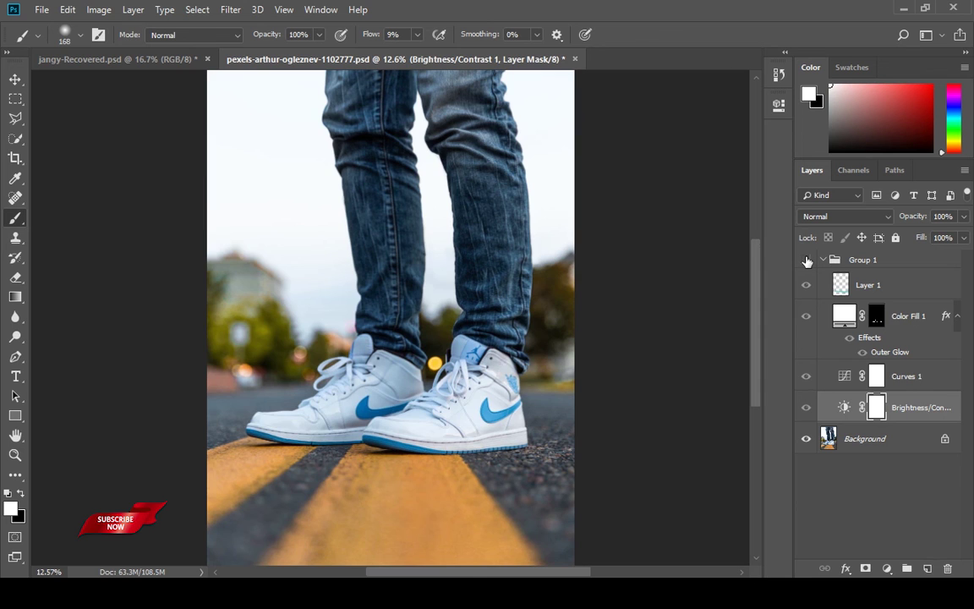
pyautogui.click(807, 260)
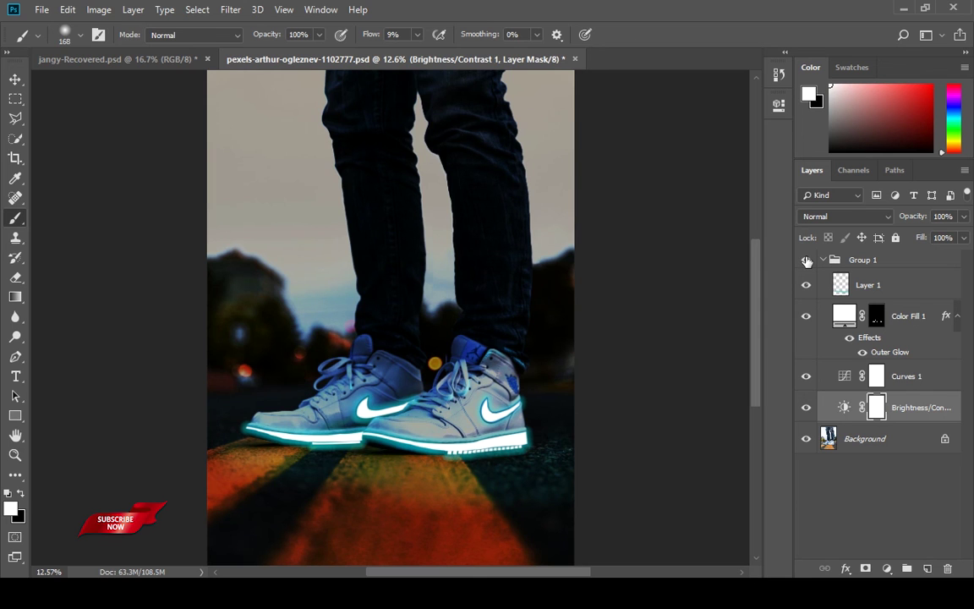
pyautogui.click(807, 260)
pyautogui.click(808, 261)
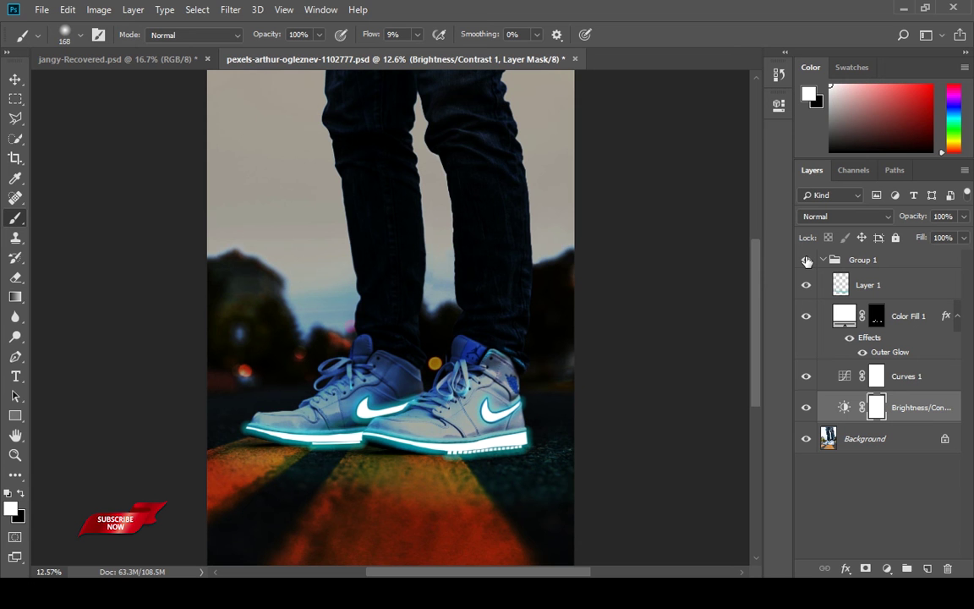